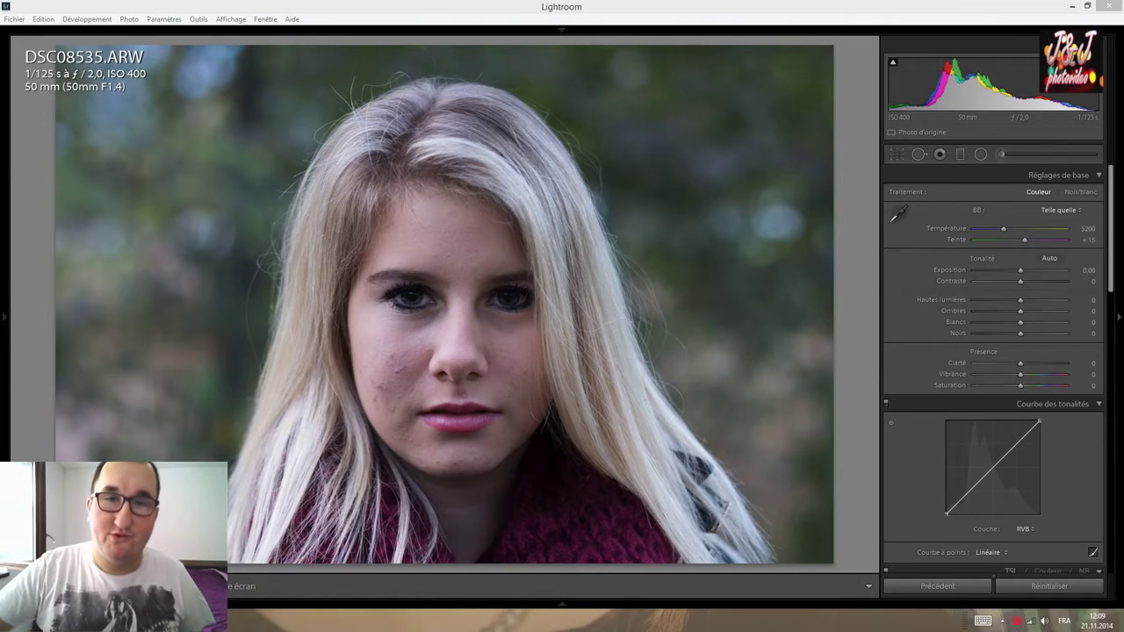
Enable lens profile correction, chromatic aberration removal and Constrain Crop, then run Upright Auto.
click(680, 7)
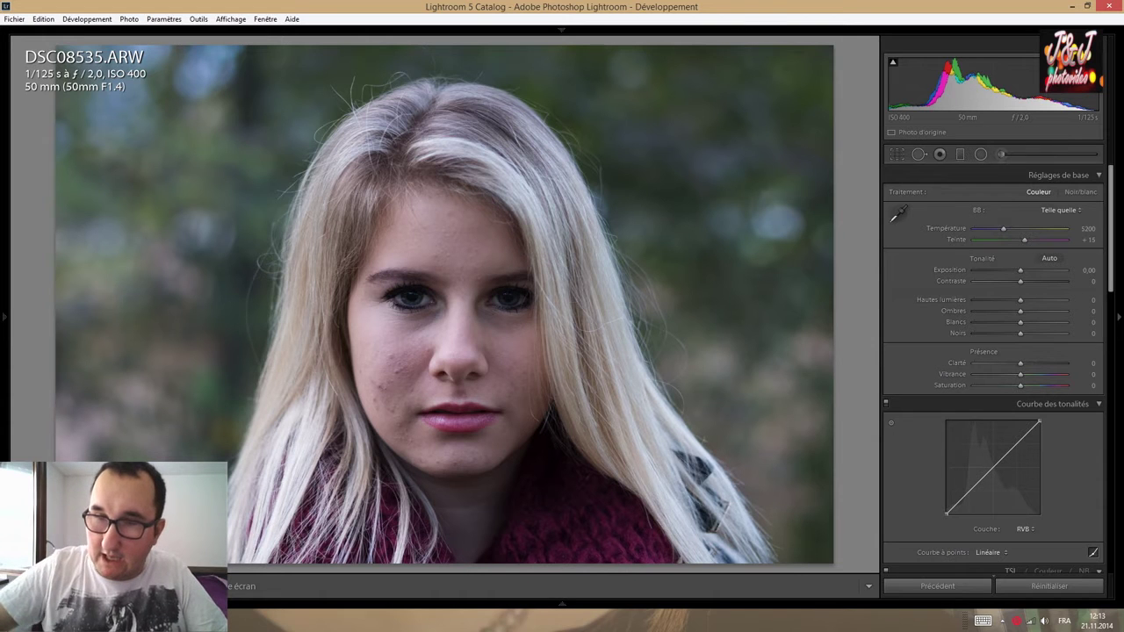
drag(1110, 211, 1111, 316)
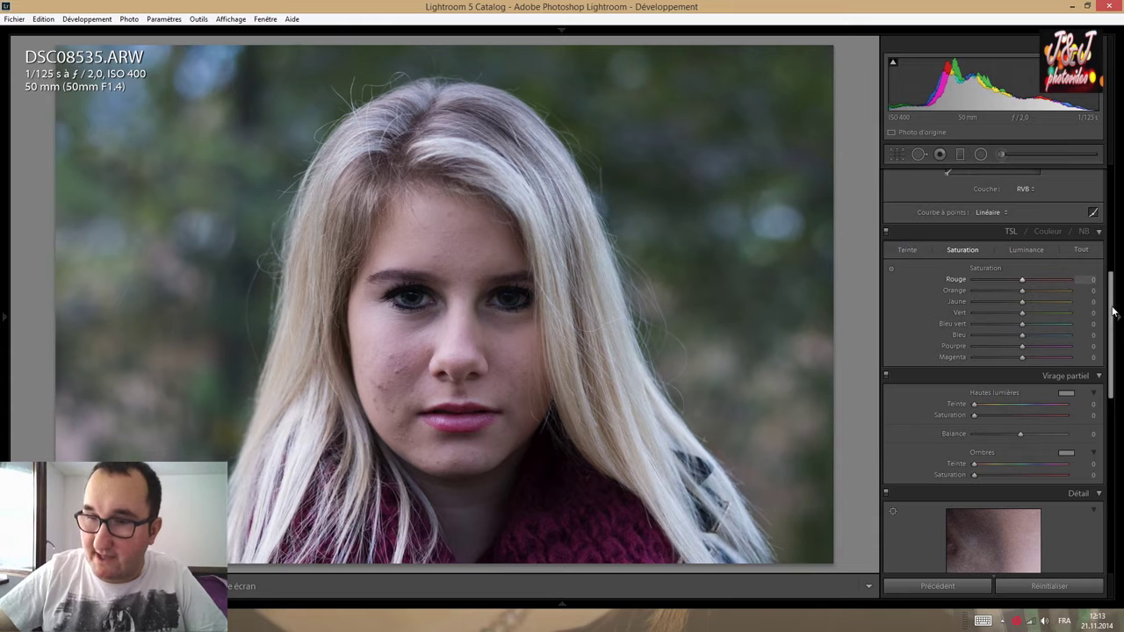
drag(1114, 312, 1118, 495)
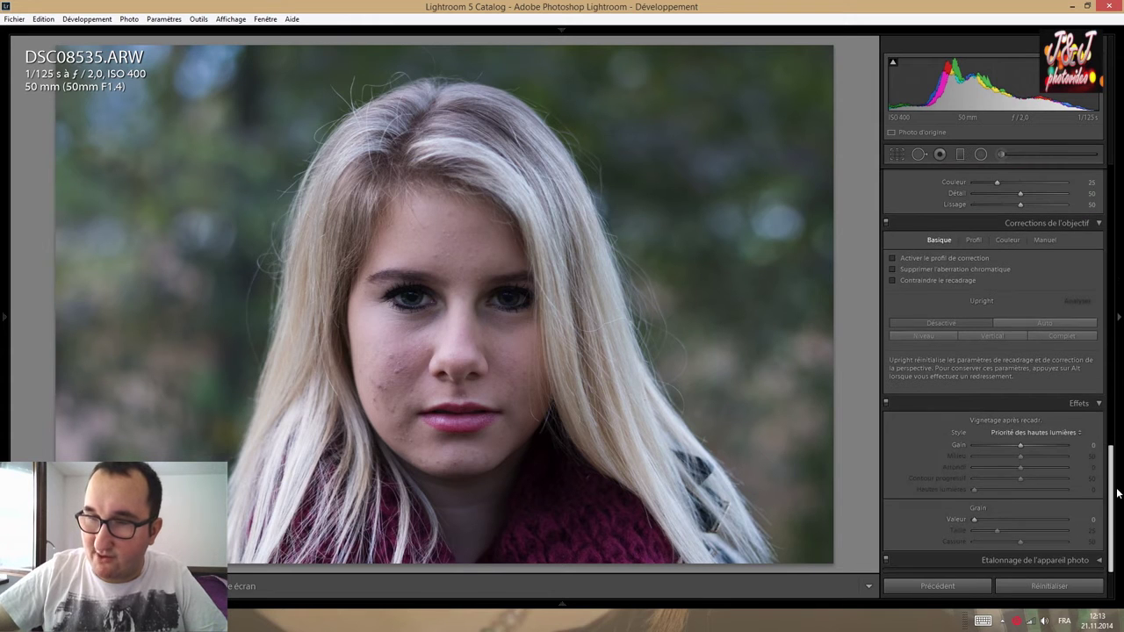
click(924, 258)
click(925, 257)
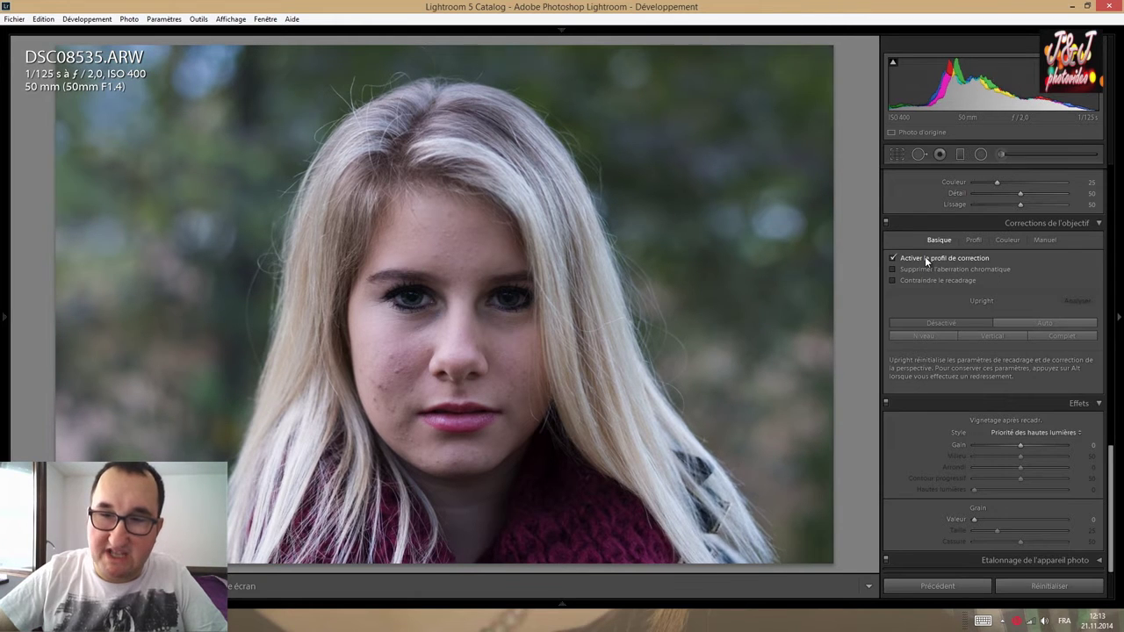
click(933, 259)
click(935, 267)
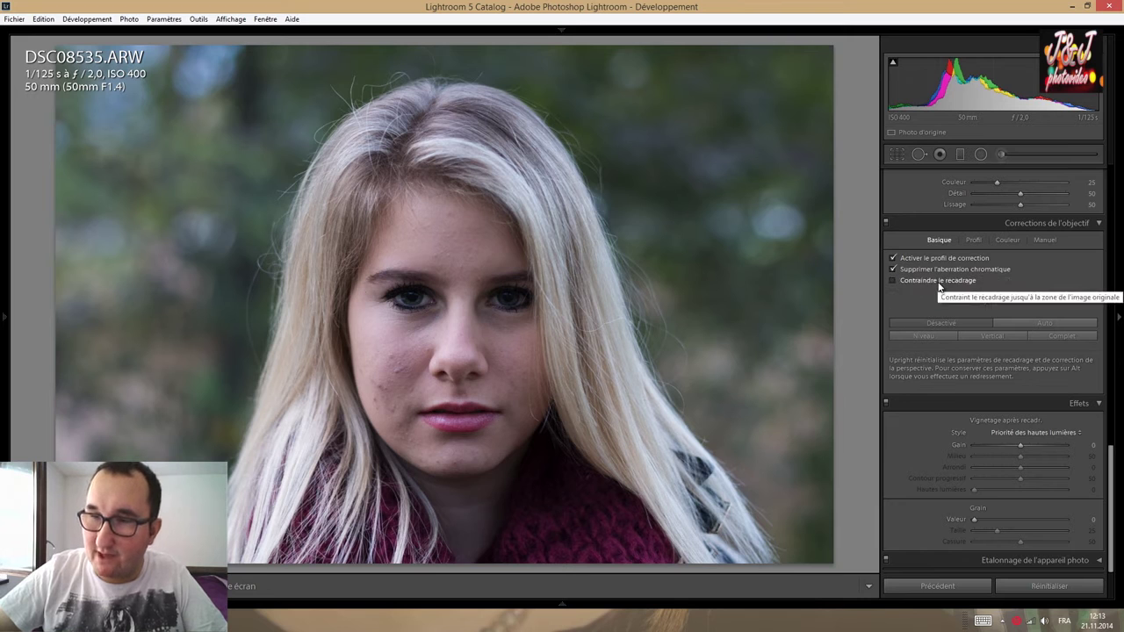
click(947, 279)
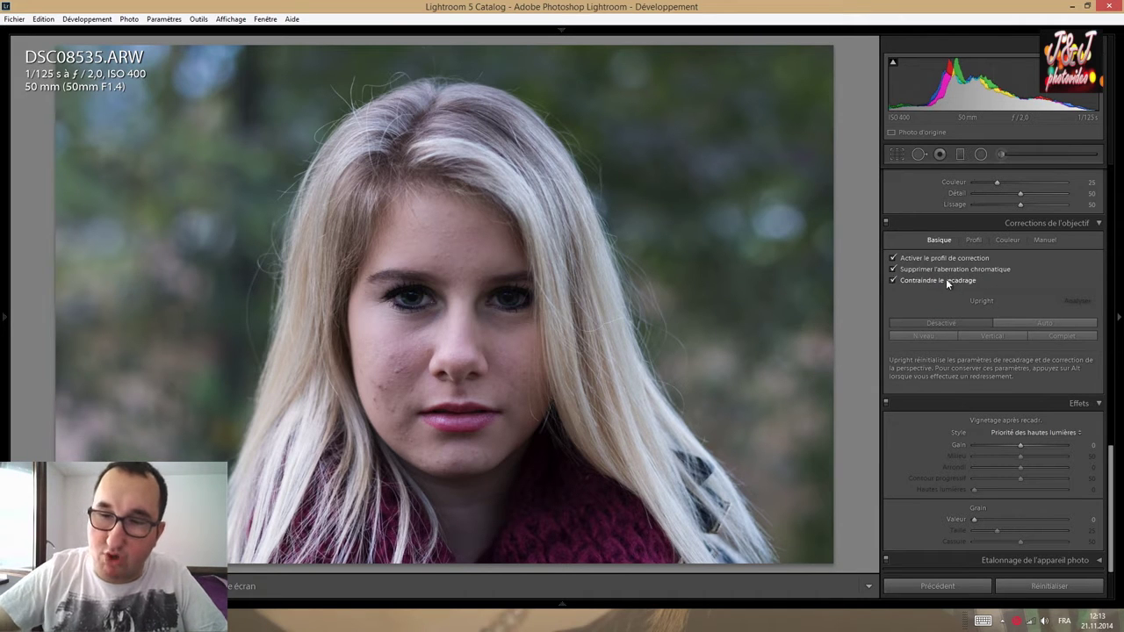
click(1057, 337)
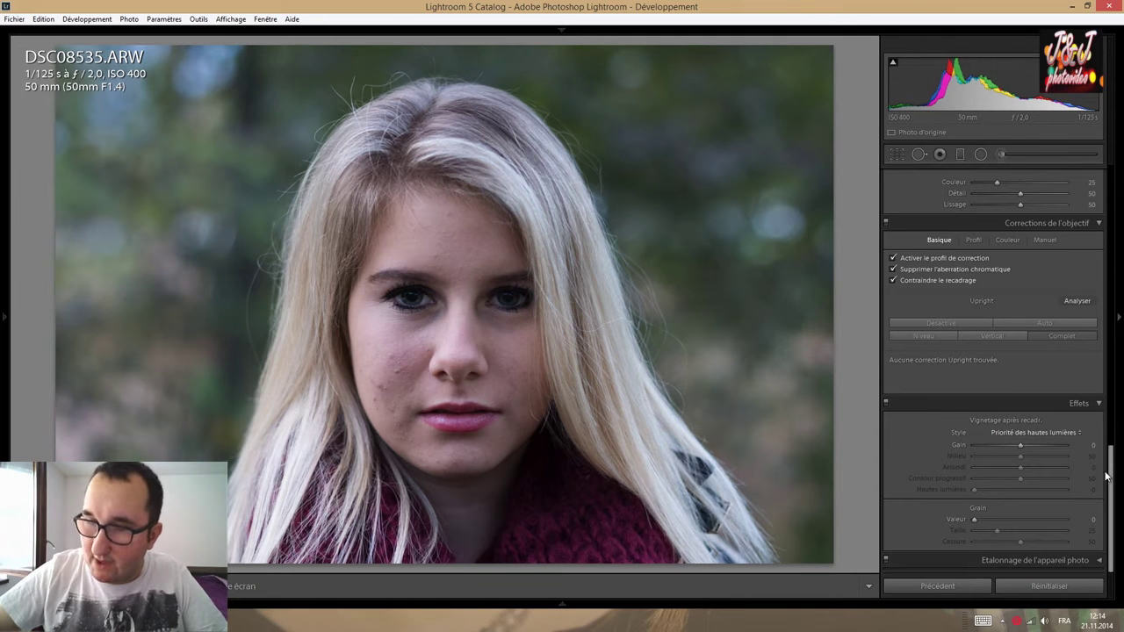
drag(1111, 451, 1106, 167)
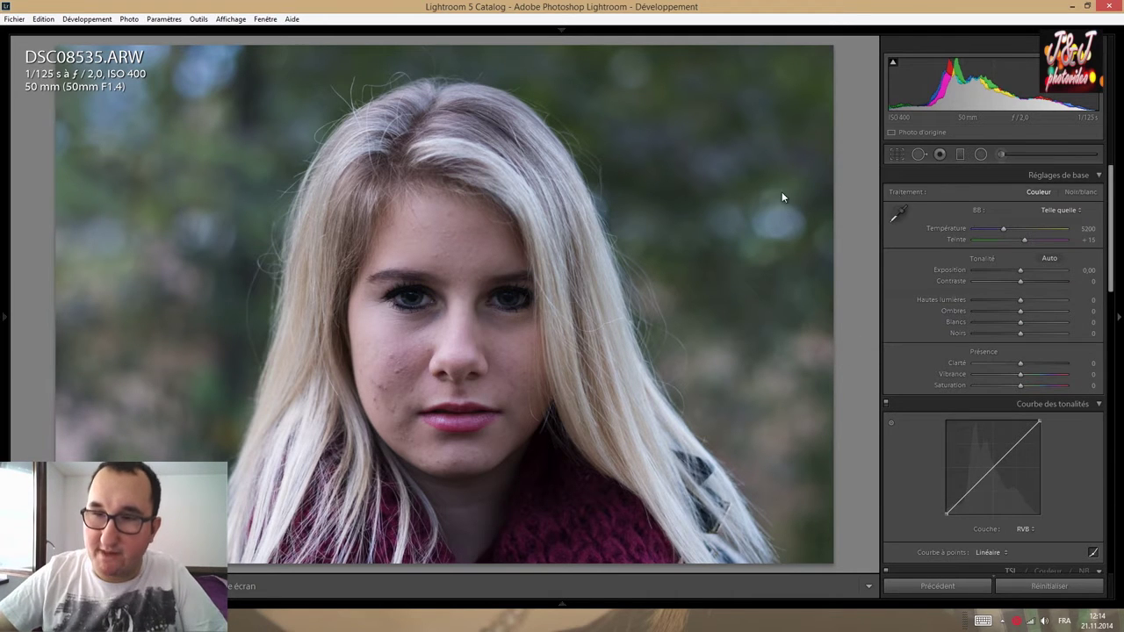
Crop the photo to a 16 x 9 aspect ratio.
click(897, 154)
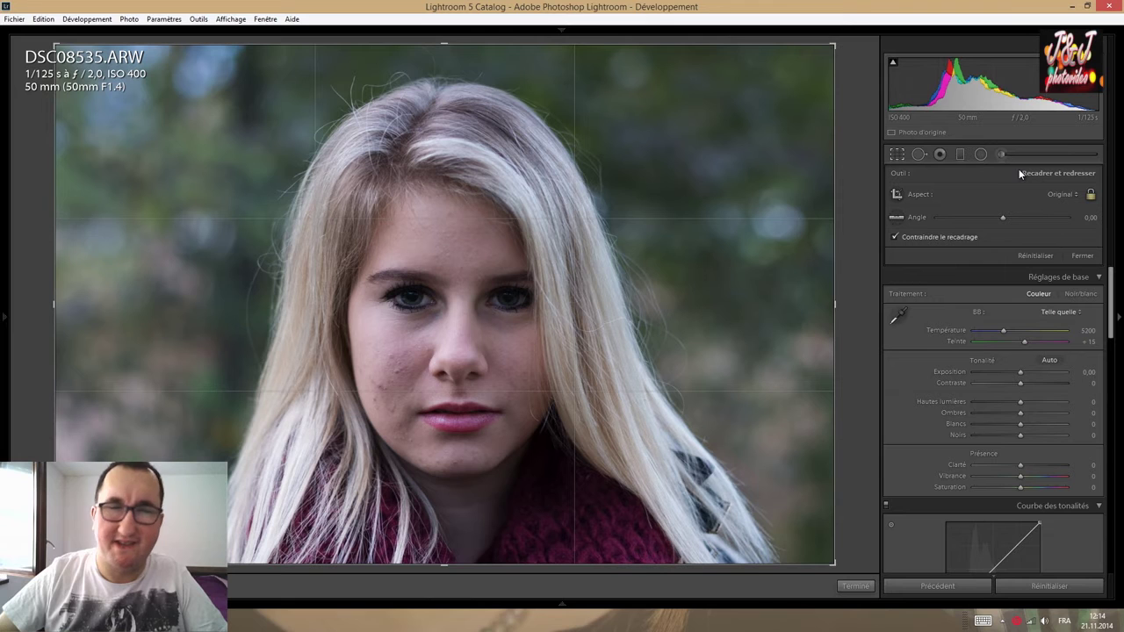
click(1062, 195)
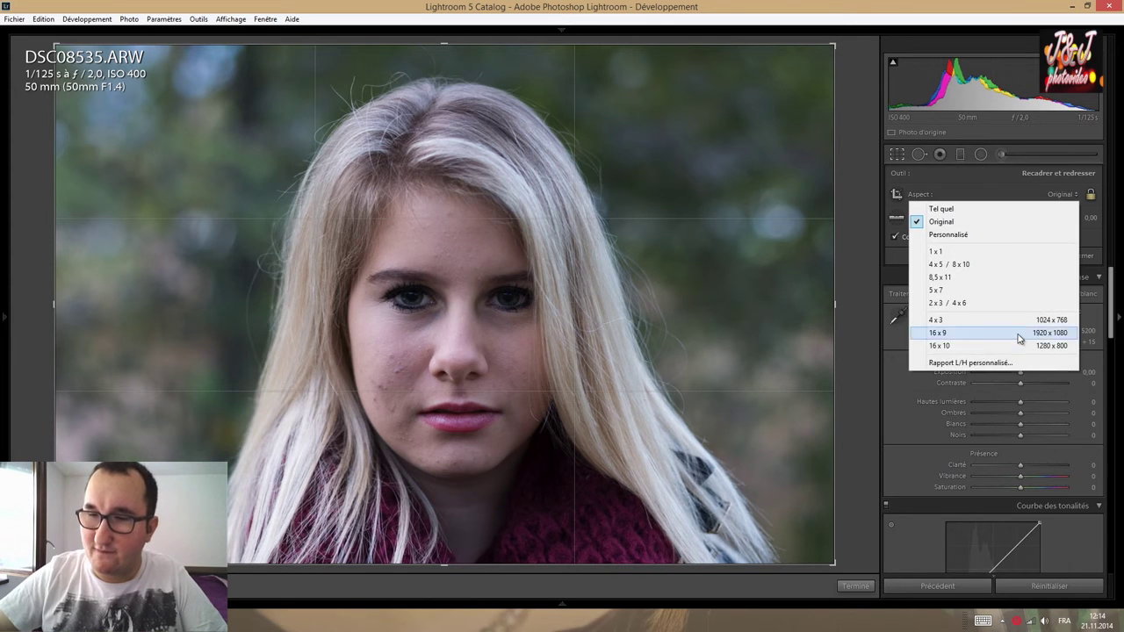
click(1024, 336)
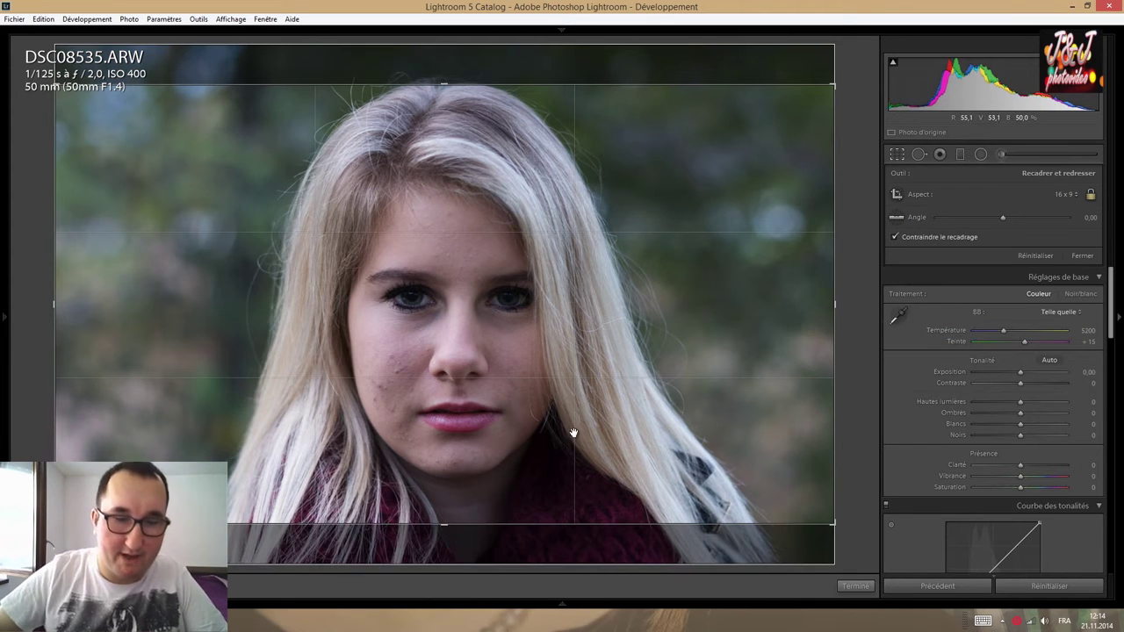
key(Return)
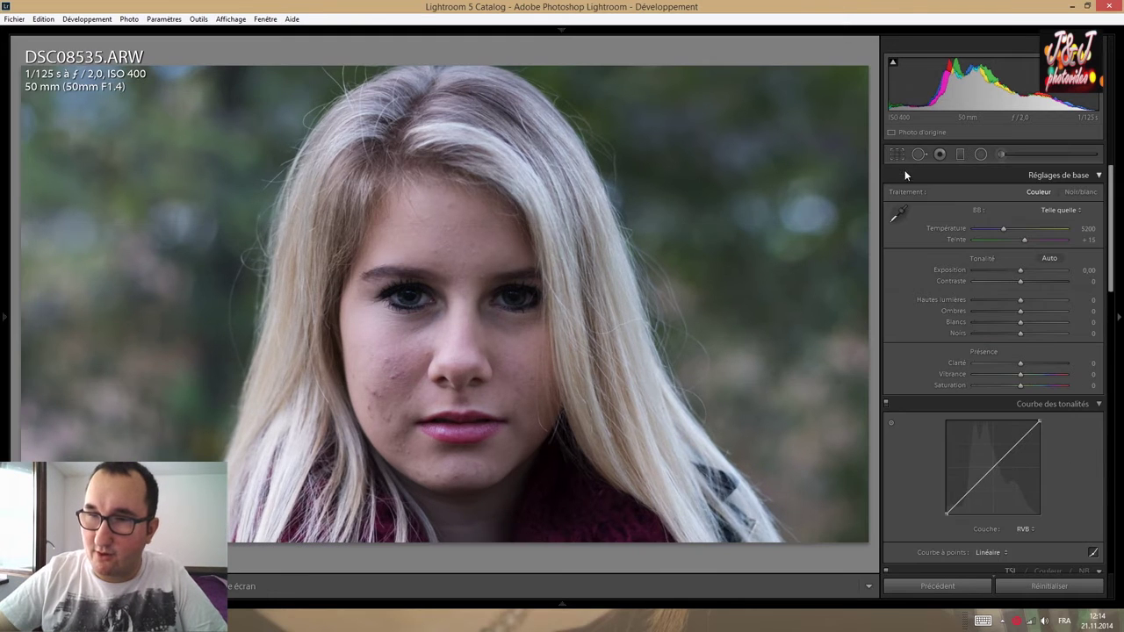
Reposition the photo inside the 16 x 9 crop so the face sits slightly higher.
click(895, 155)
click(1057, 195)
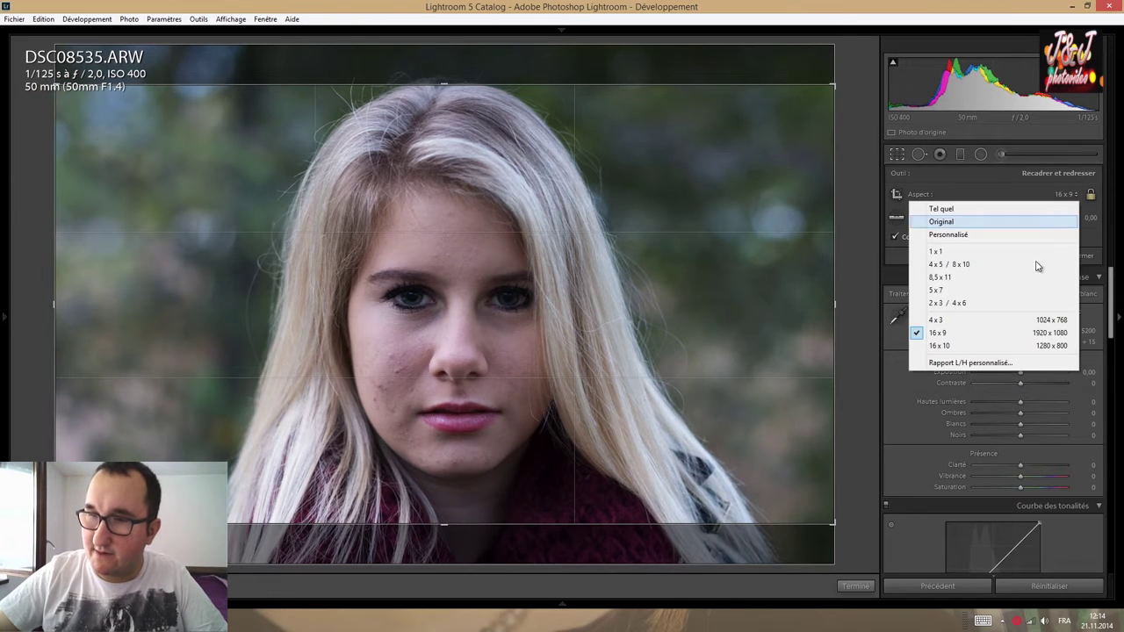
click(1010, 337)
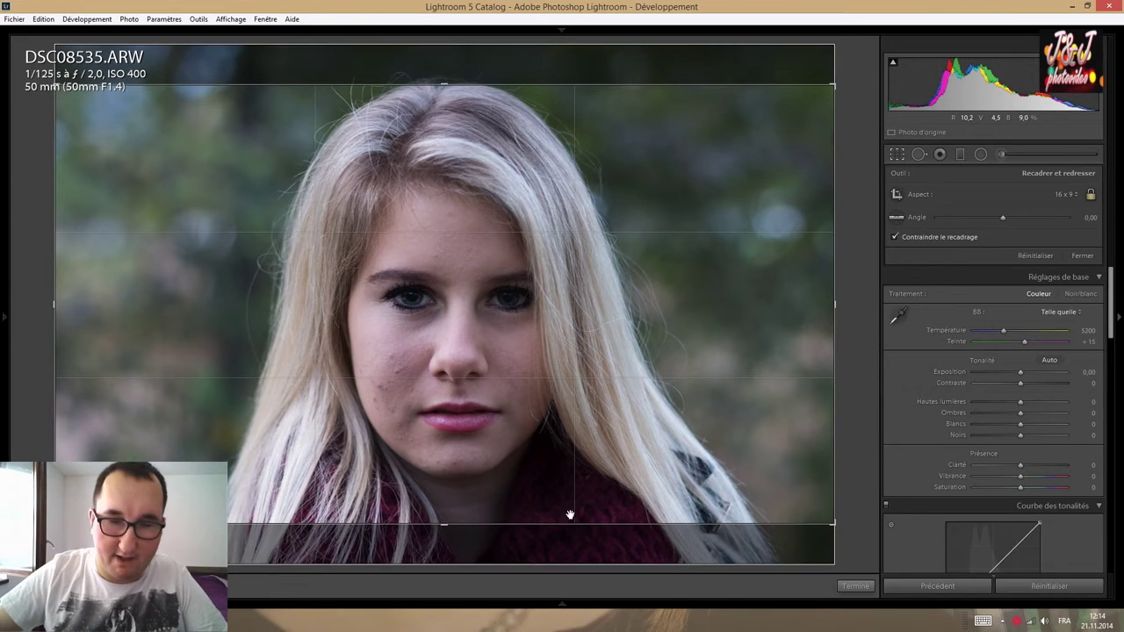
mouse_move(575, 432)
mouse_down()
mouse_move(576, 379)
mouse_move(572, 402)
mouse_up()
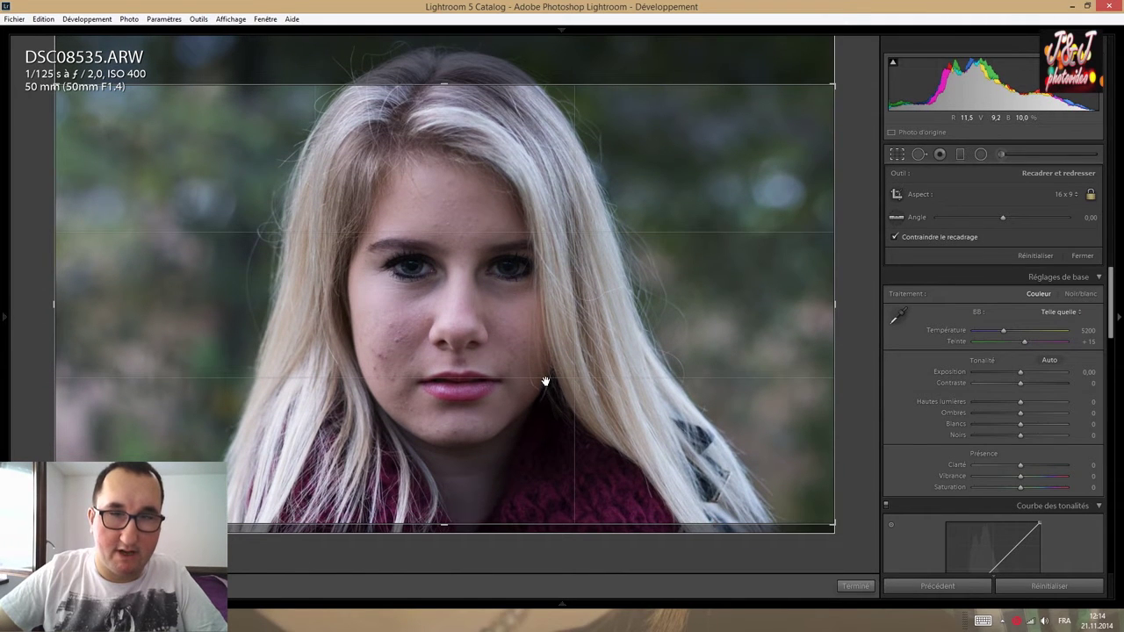
drag(545, 386, 541, 400)
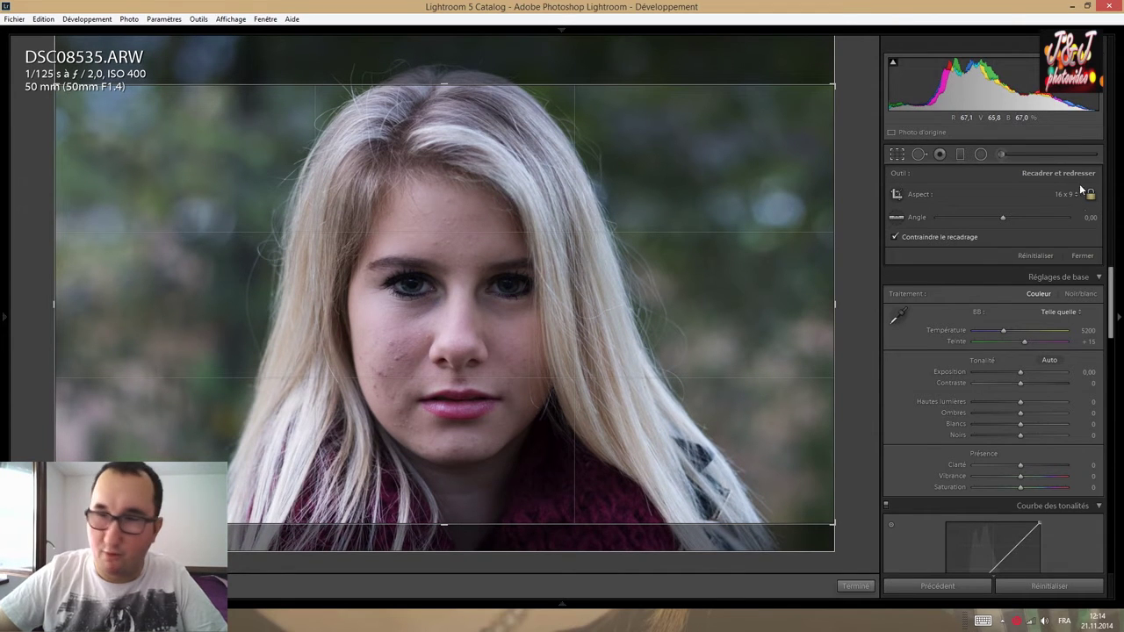
key(Return)
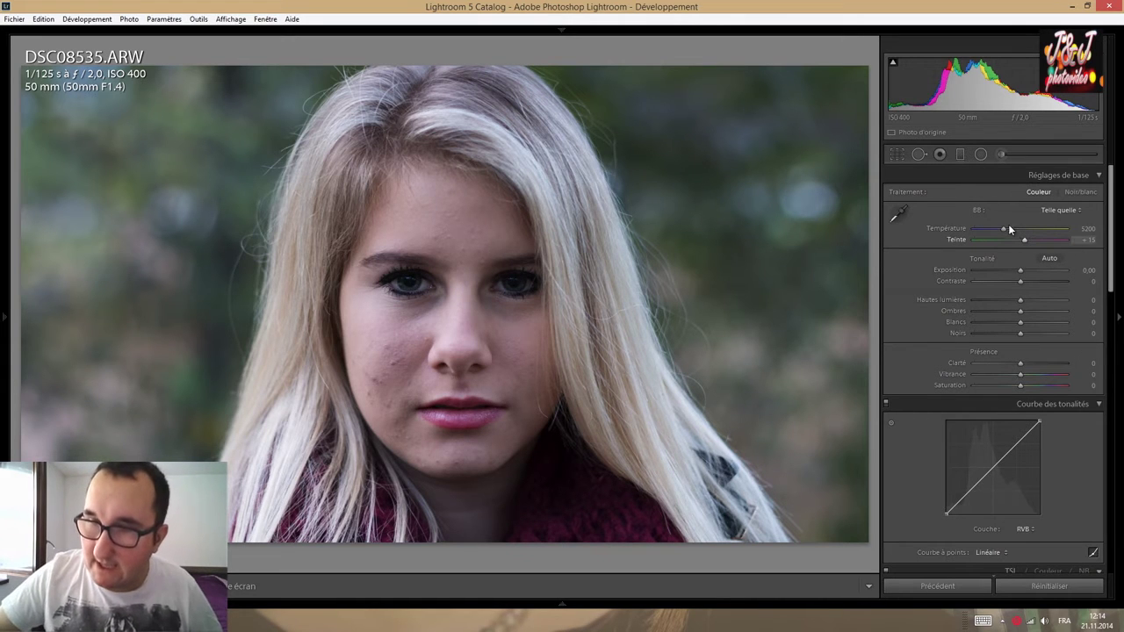
Drag all eight HSL Saturation sliders, Red through Magenta, to -100.
scroll(996, 294, down, 5)
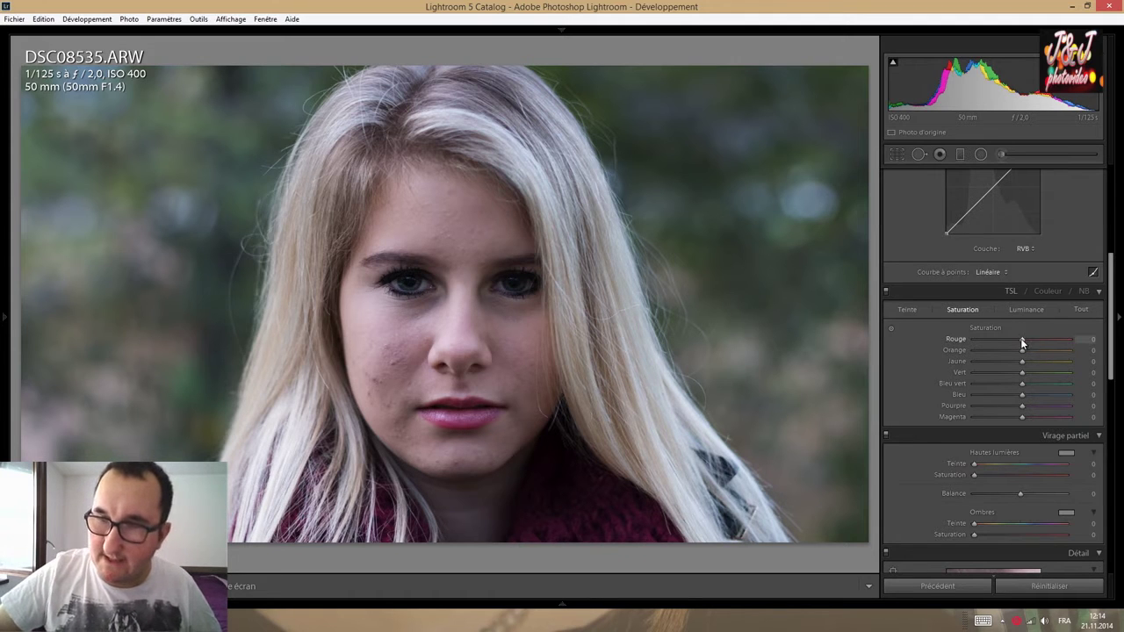
mouse_move(1017, 350)
mouse_down()
mouse_move(966, 351)
mouse_move(966, 361)
mouse_up()
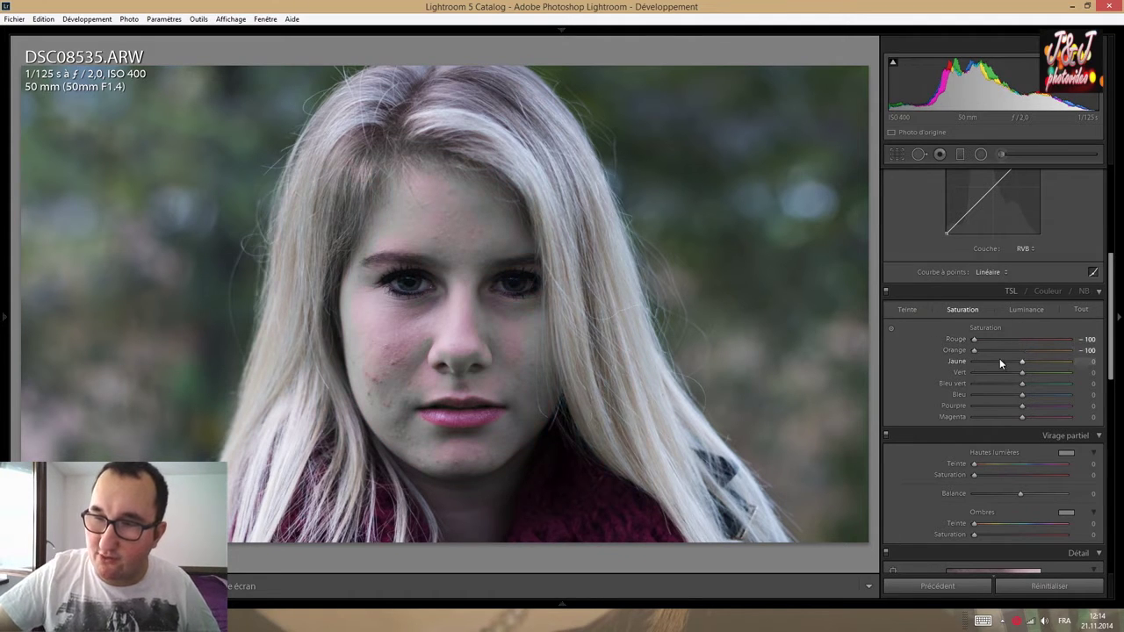
click(971, 373)
click(973, 395)
click(973, 406)
click(975, 417)
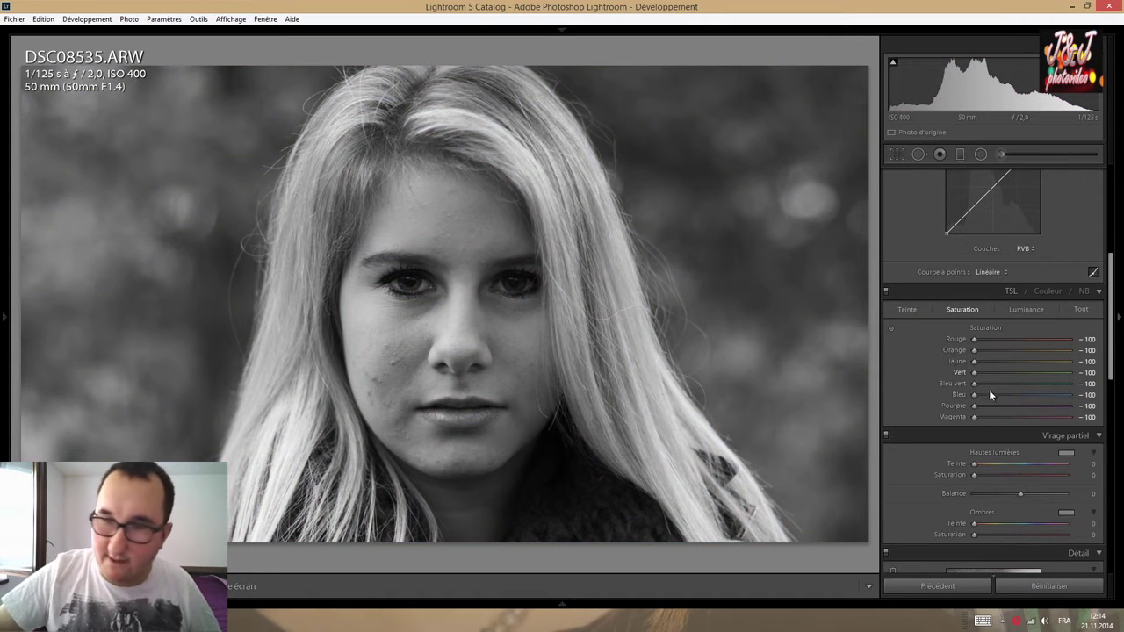
scroll(989, 390, up, 5)
scroll(980, 377, down, 5)
scroll(975, 396, up, 5)
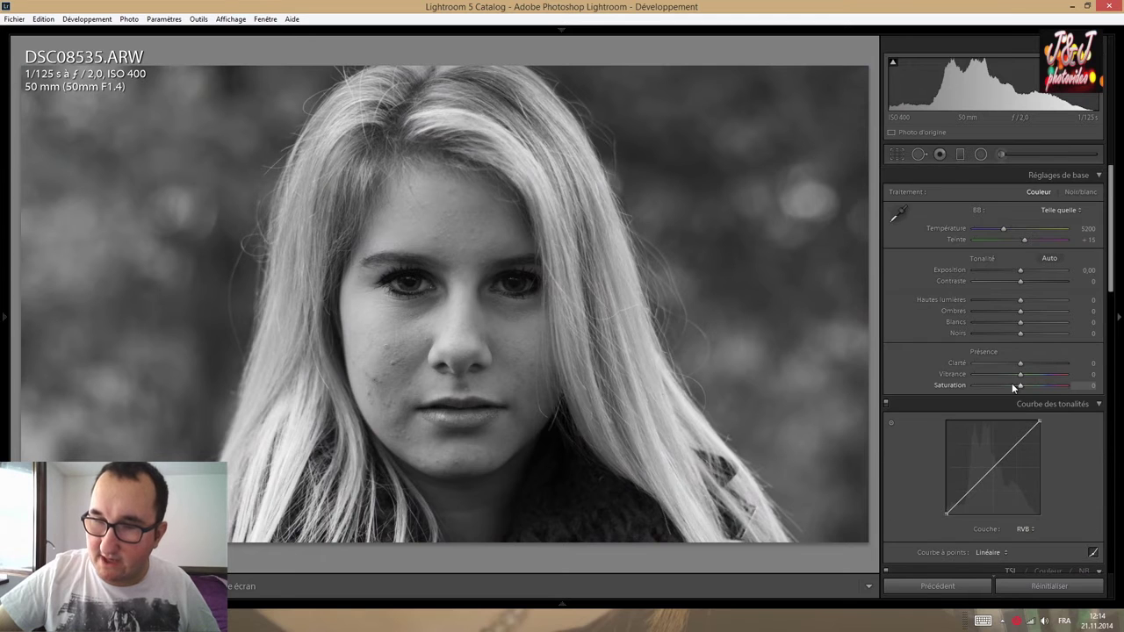
Set Basic Saturation to -100, compare Color and Black & White treatments, and raise Temperature to 41083.
drag(1021, 385, 969, 384)
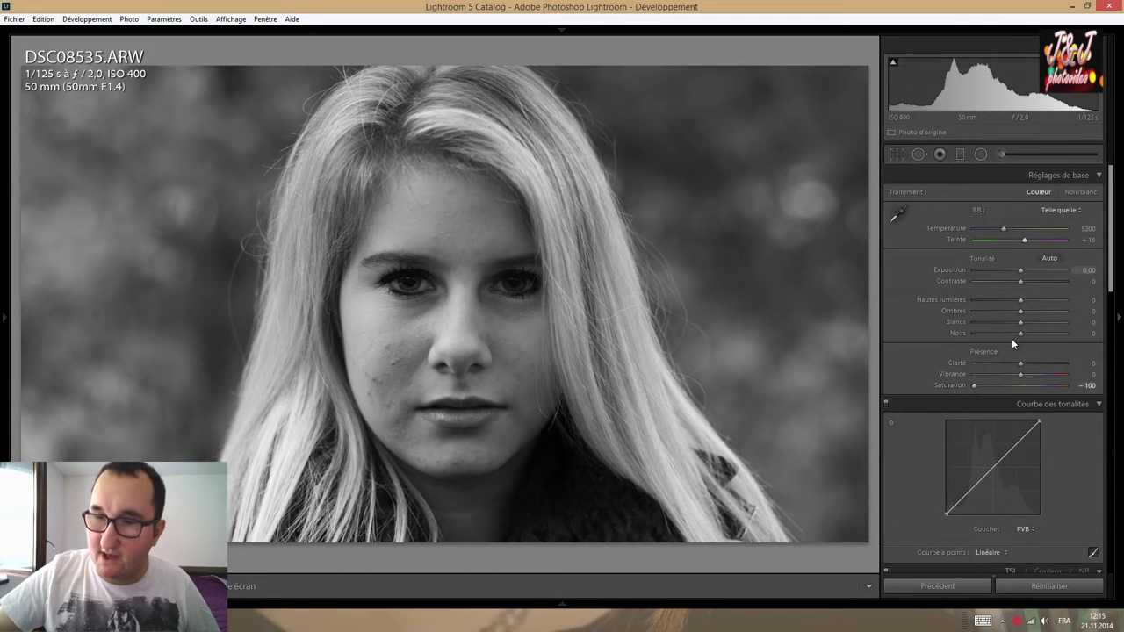
click(1069, 193)
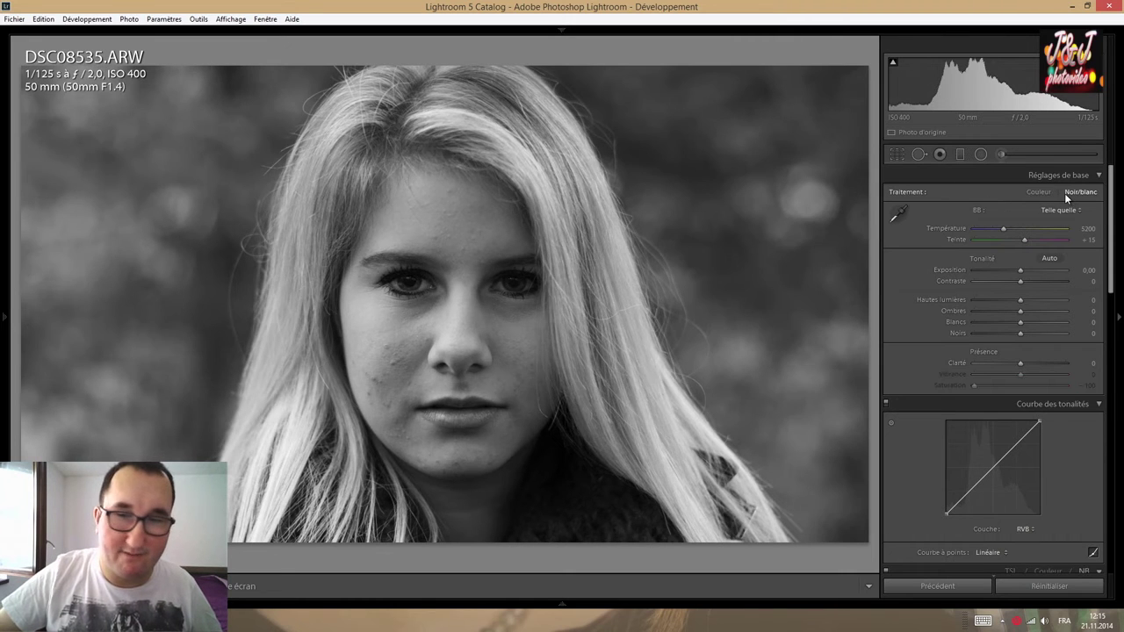
click(1041, 193)
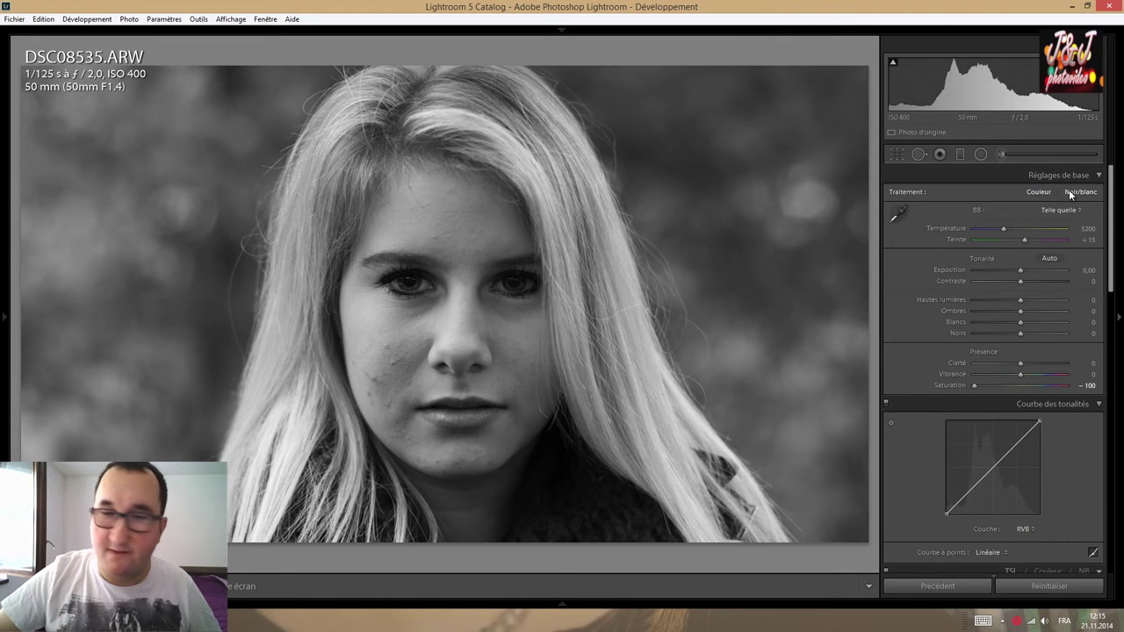
click(1070, 193)
click(1037, 191)
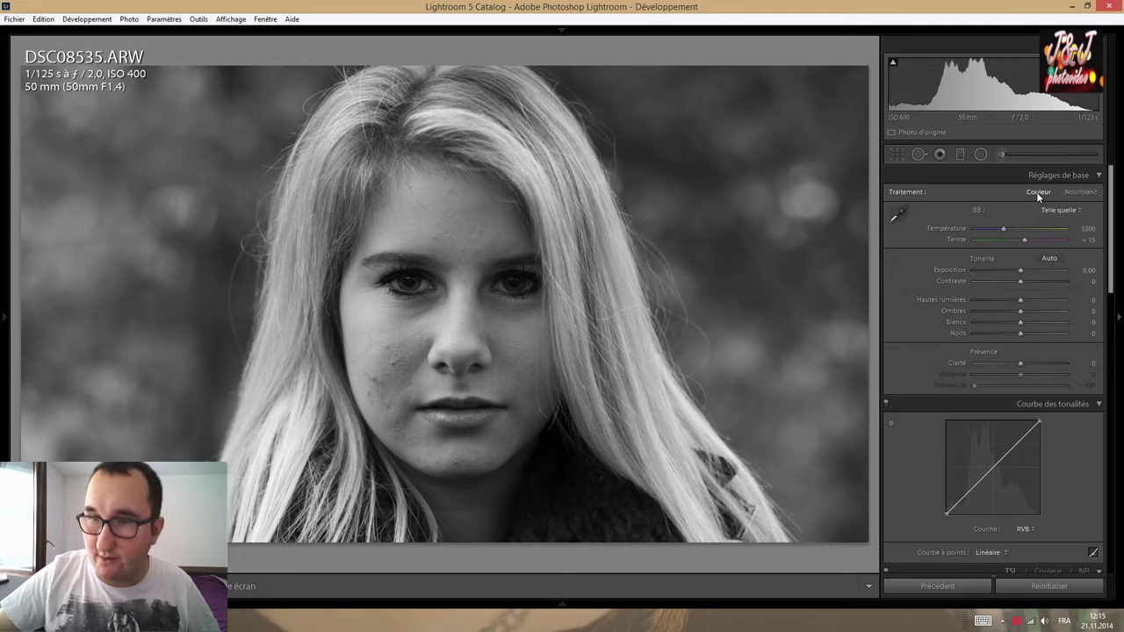
click(1068, 193)
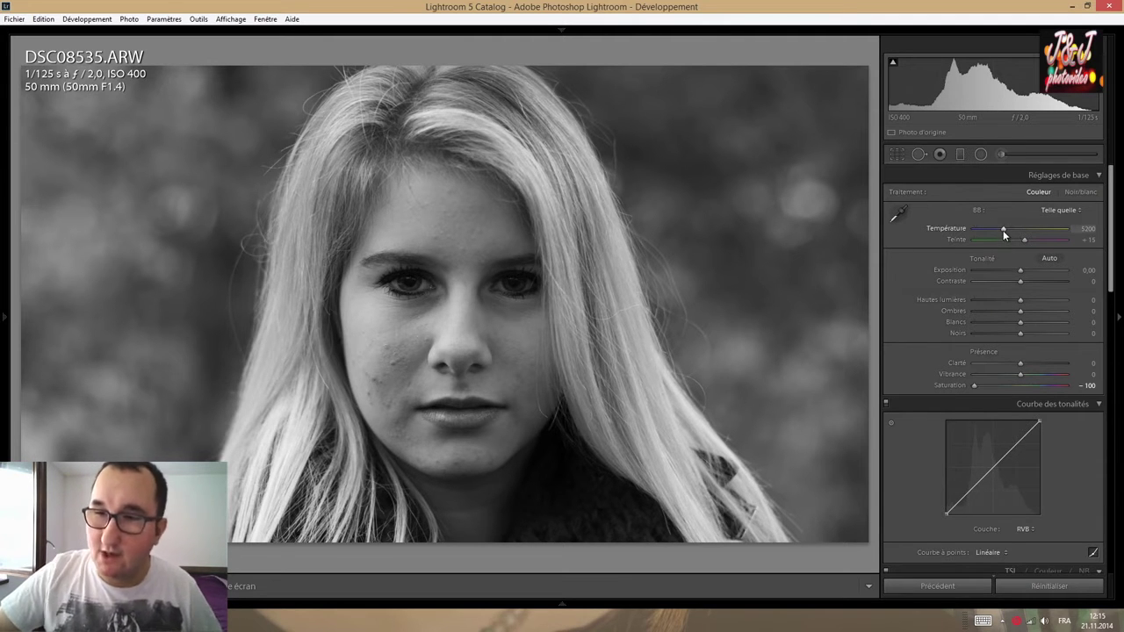
mouse_move(1002, 230)
mouse_down()
mouse_move(1061, 238)
mouse_move(1040, 242)
mouse_up()
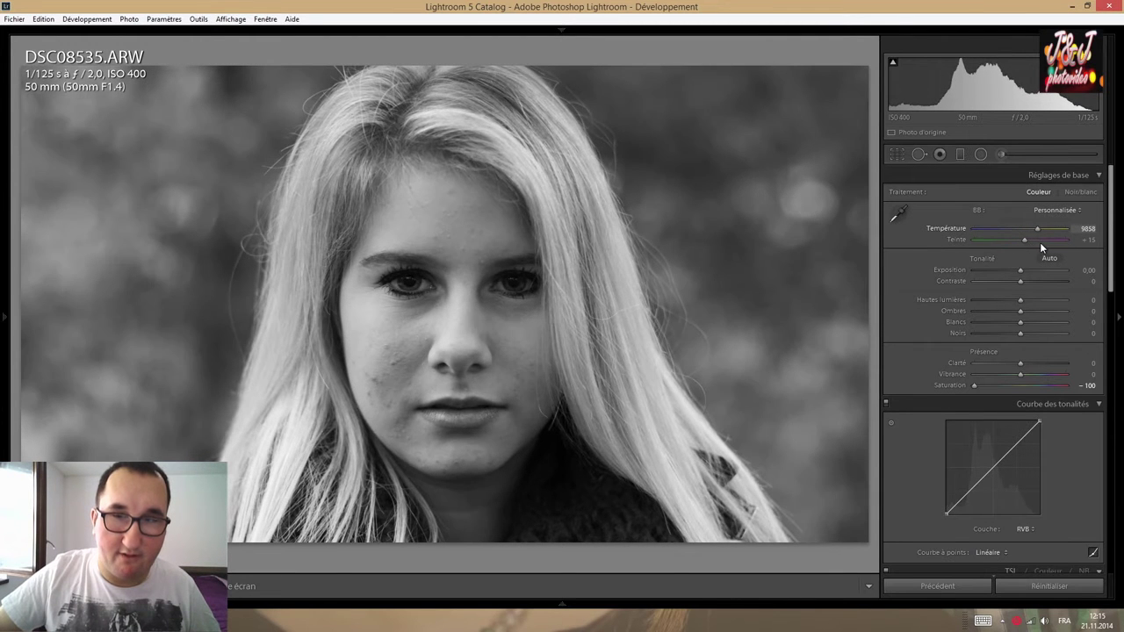
Cool Temperature to 7732 and lower Contrast from +63 to +41.
mouse_move(1040, 242)
mouse_down()
mouse_move(1020, 239)
mouse_move(1041, 244)
mouse_move(1022, 244)
mouse_move(1040, 274)
mouse_move(1121, 279)
mouse_move(1031, 270)
mouse_move(1048, 282)
mouse_move(1033, 269)
mouse_up()
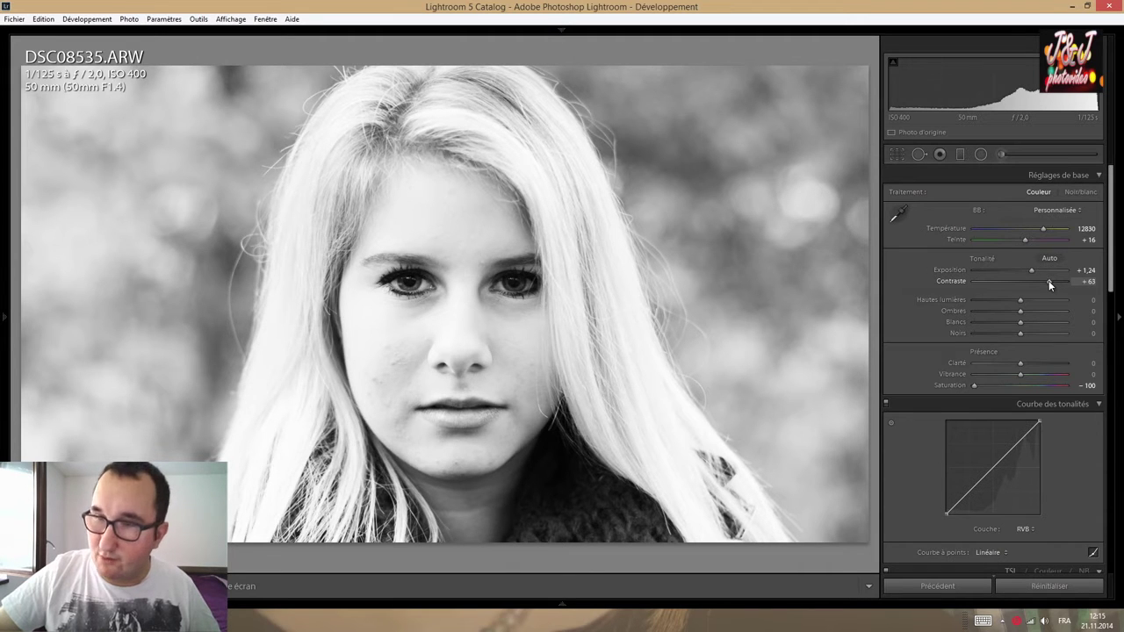
drag(1050, 282, 1039, 282)
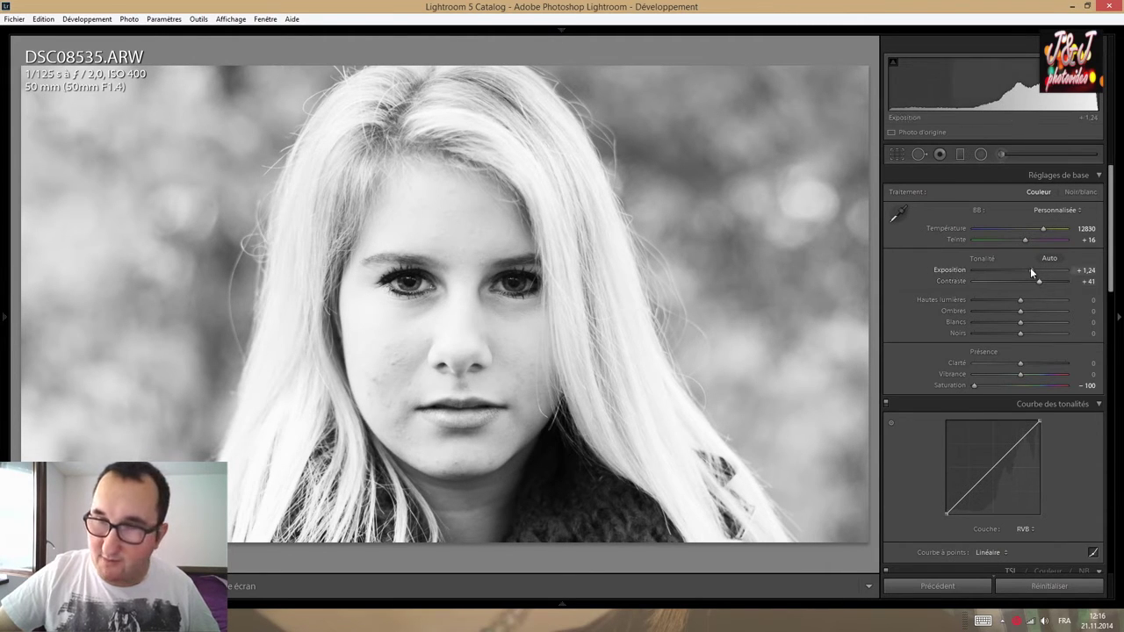
Set Exposure to +1.18, Highlights to −58 and Shadows to −45.
drag(1032, 273, 1031, 273)
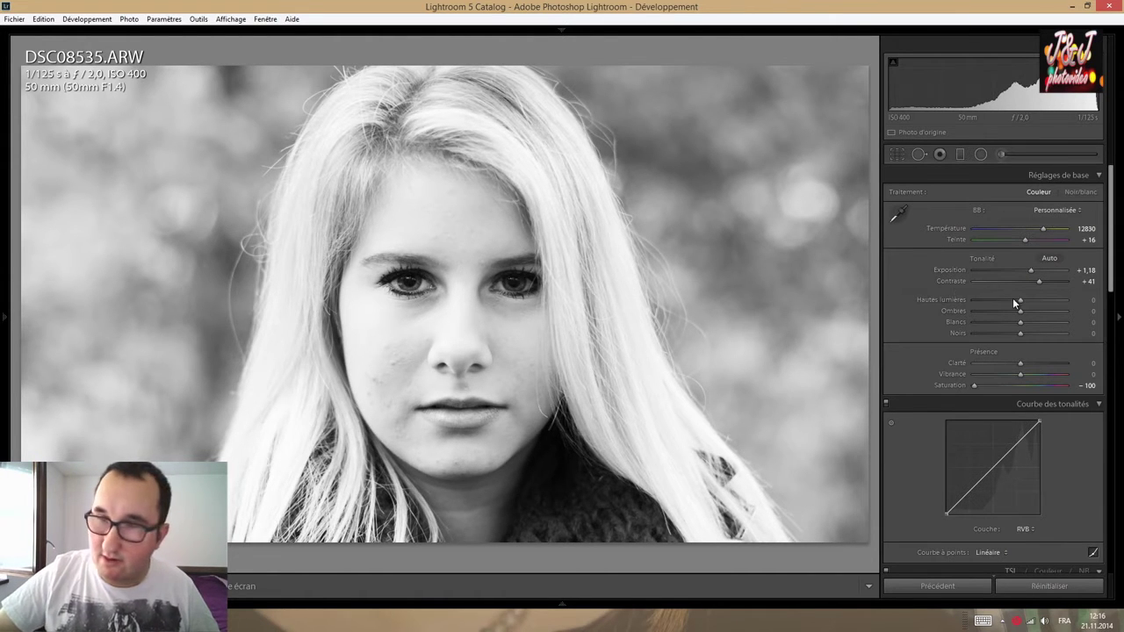
mouse_move(1019, 301)
mouse_down()
mouse_move(954, 307)
mouse_move(1040, 305)
mouse_move(1007, 309)
mouse_up()
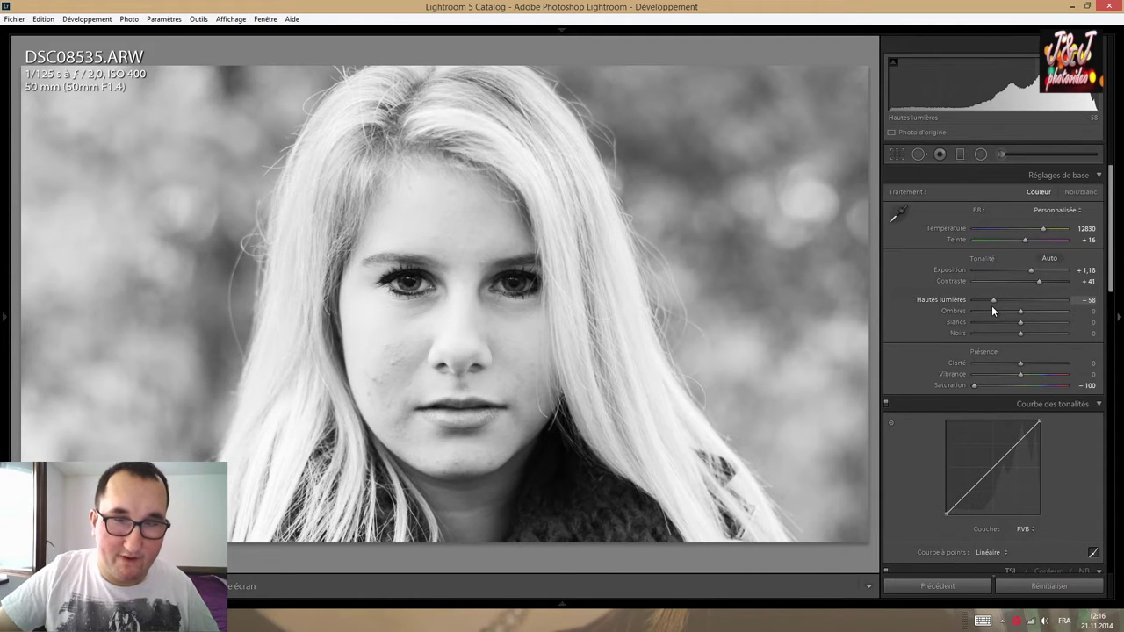
mouse_move(995, 311)
mouse_down()
mouse_move(1036, 312)
mouse_move(988, 311)
mouse_move(1000, 315)
mouse_up()
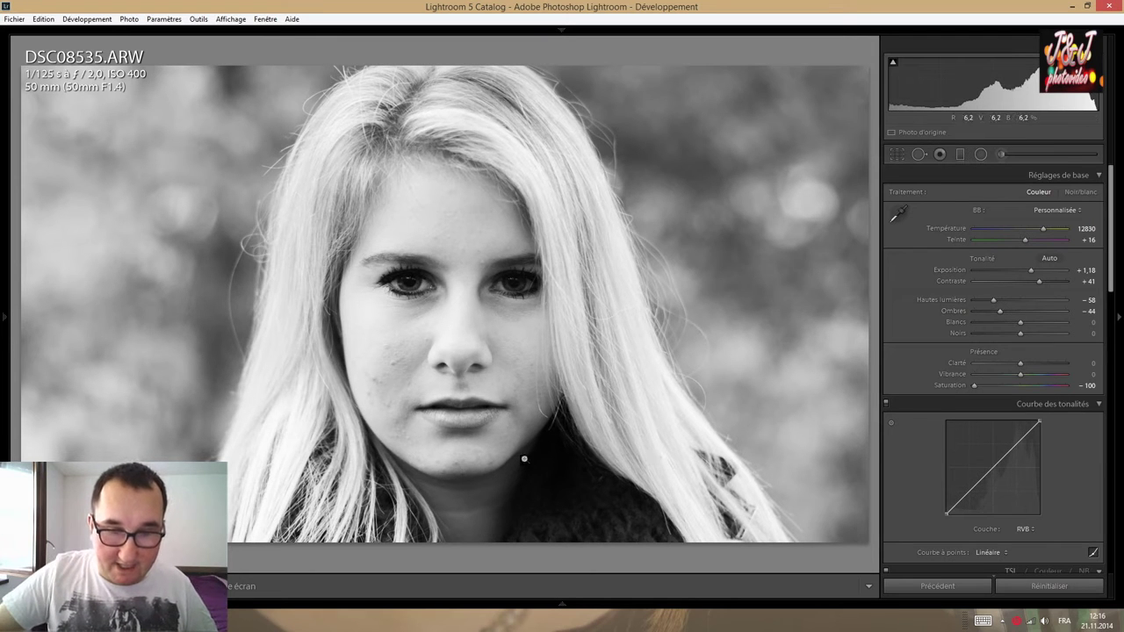
mouse_move(1001, 311)
mouse_down()
mouse_move(1011, 312)
mouse_move(998, 314)
mouse_up()
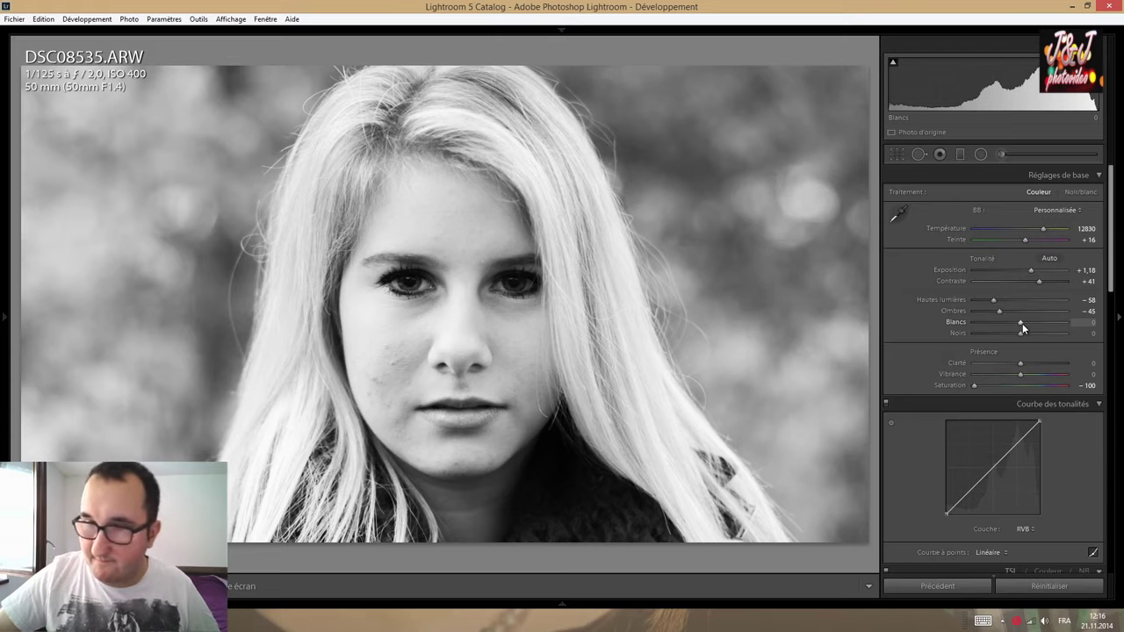
Set Whites to +16, Blacks to −39 and Clarity to +20, then test raising Vibrance.
drag(1021, 325, 1031, 331)
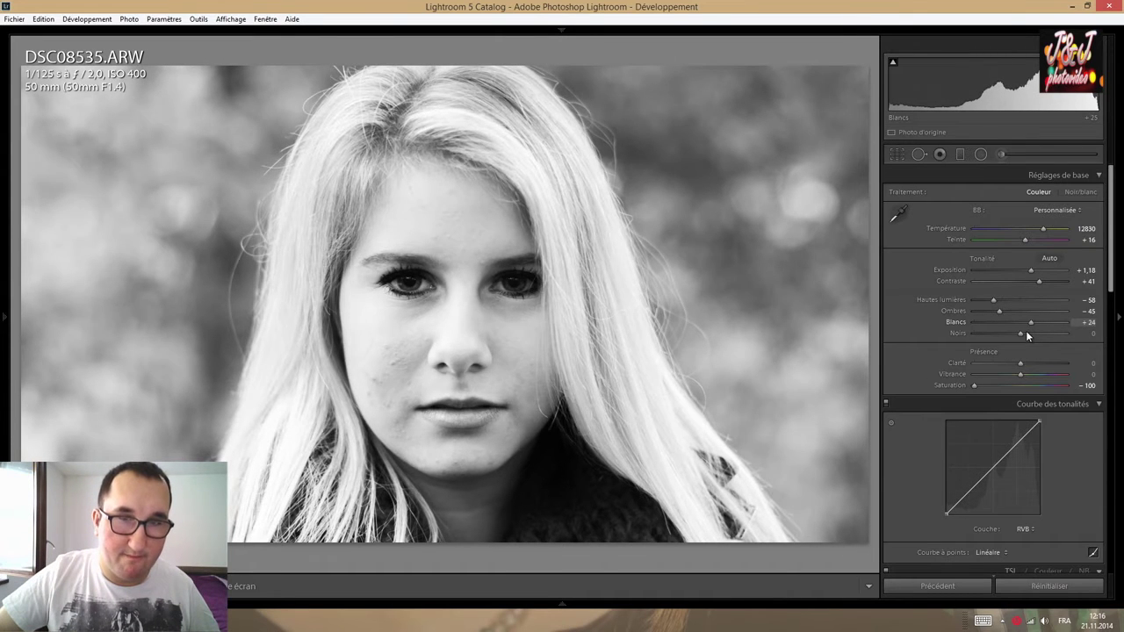
mouse_move(1021, 334)
mouse_down()
mouse_move(998, 340)
mouse_move(1066, 363)
mouse_up()
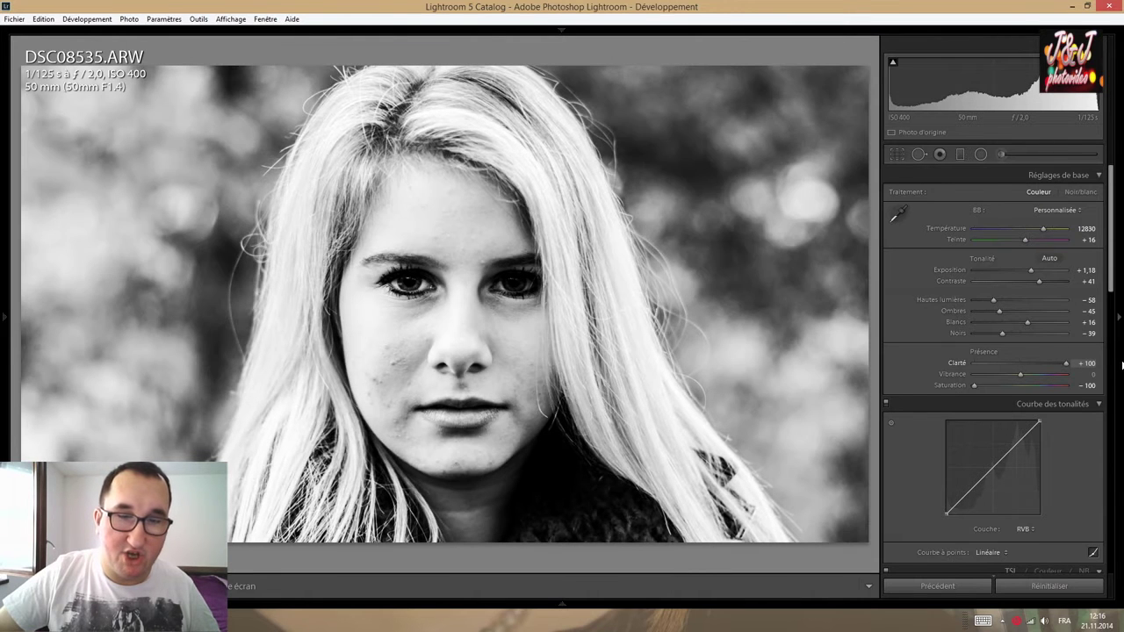
drag(1067, 363, 1034, 362)
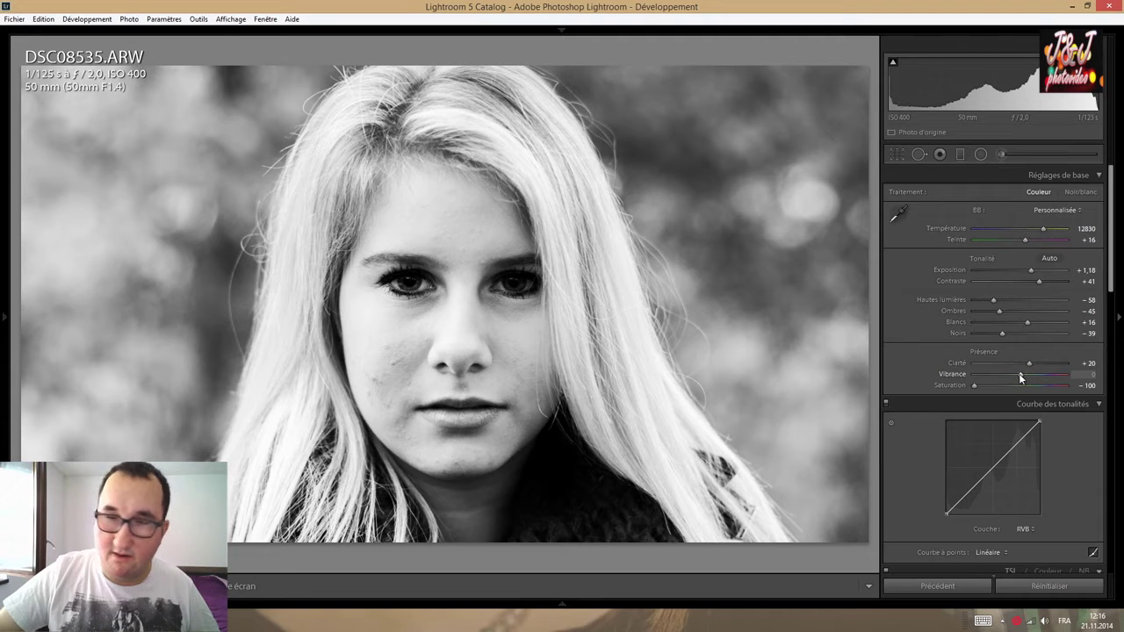
drag(1019, 374, 1105, 389)
double_click(955, 377)
scroll(936, 415, down, 3)
scroll(935, 420, down, 1)
scroll(934, 419, down, 4)
scroll(934, 420, down, 1)
scroll(934, 420, down, 2)
scroll(935, 416, down, 1)
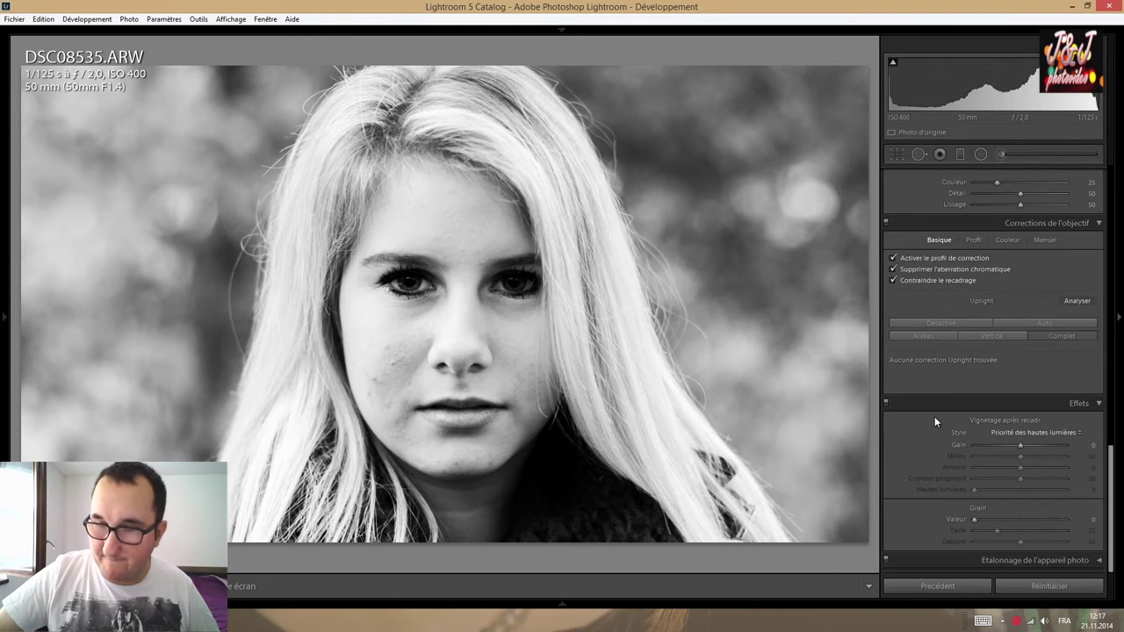
scroll(934, 416, up, 1)
scroll(934, 414, up, 2)
scroll(937, 400, up, 5)
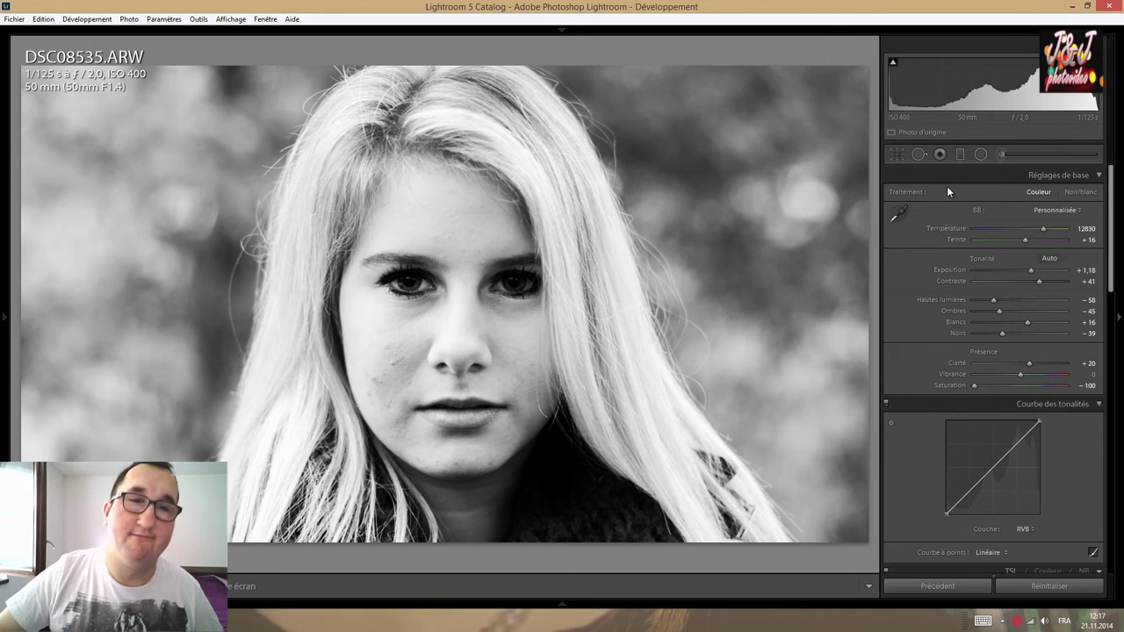
Select the Adjustment Brush, reset its sharpness, and raise its Shadows setting.
click(1010, 156)
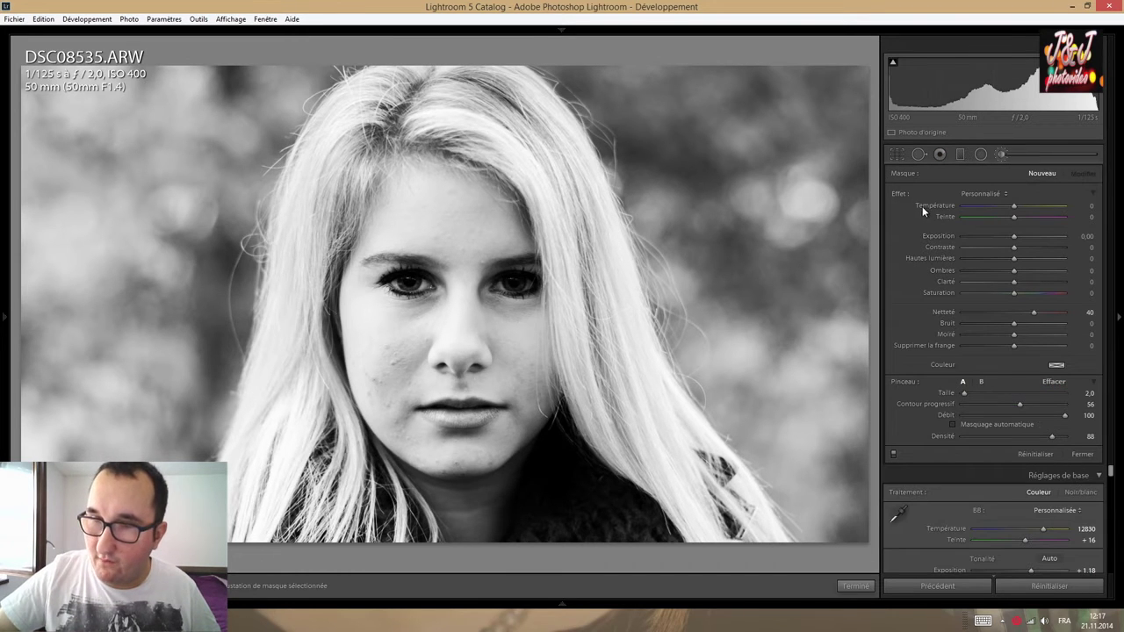
double_click(902, 195)
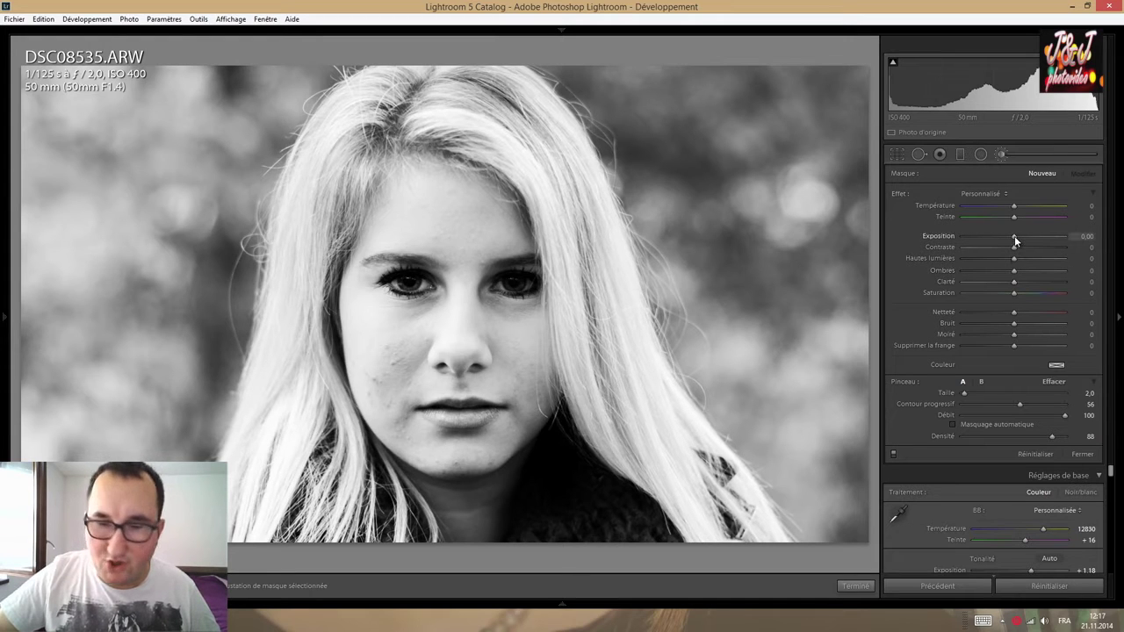
drag(1016, 270, 1020, 272)
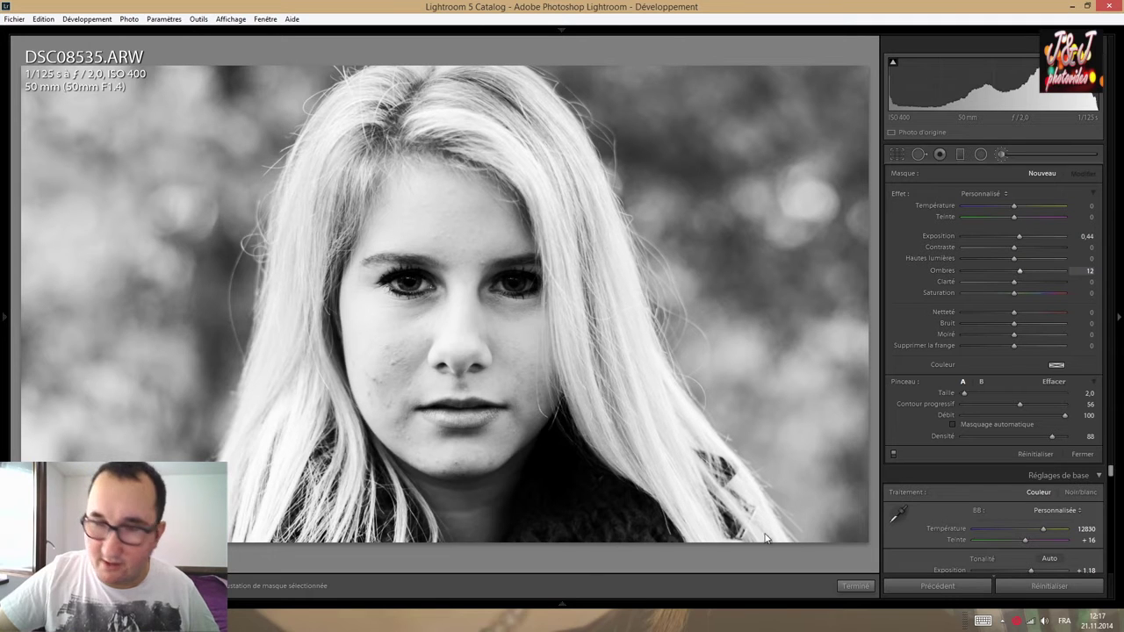
scroll(579, 480, up, 3)
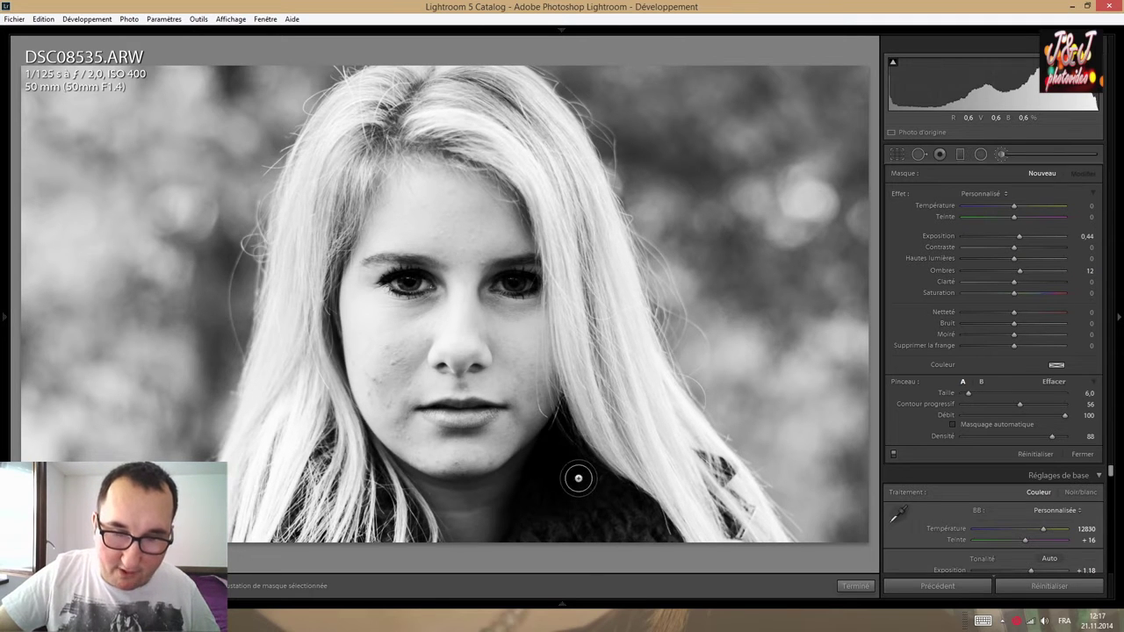
scroll(576, 477, down, 1)
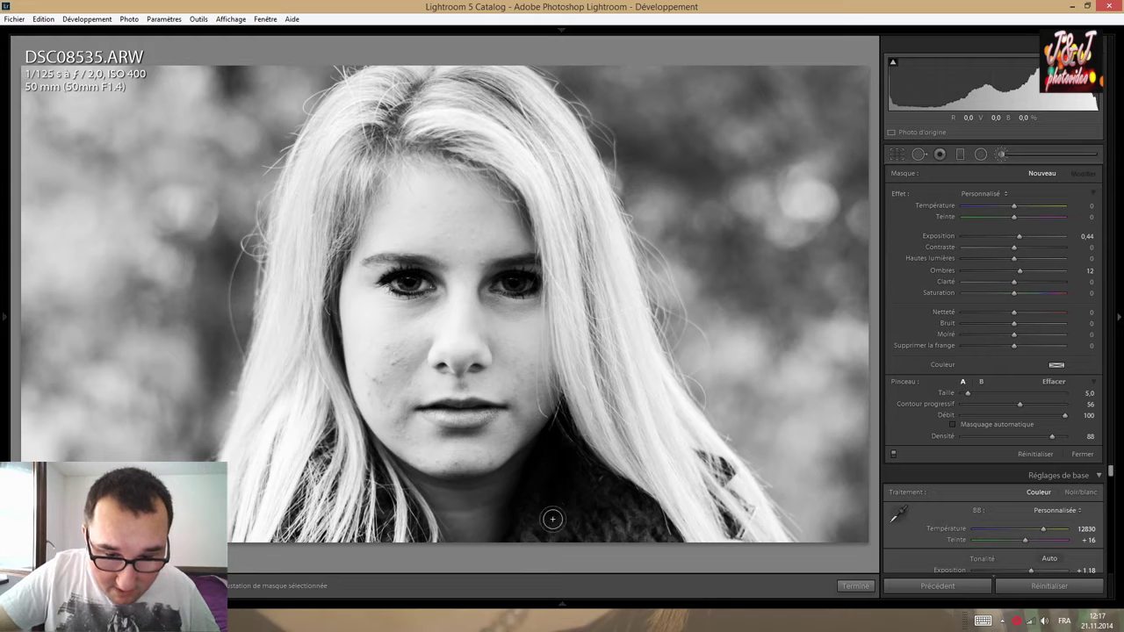
Paint over the dark jacket below the chin, check the mask, and set Exposure to 1.13.
drag(559, 449, 620, 510)
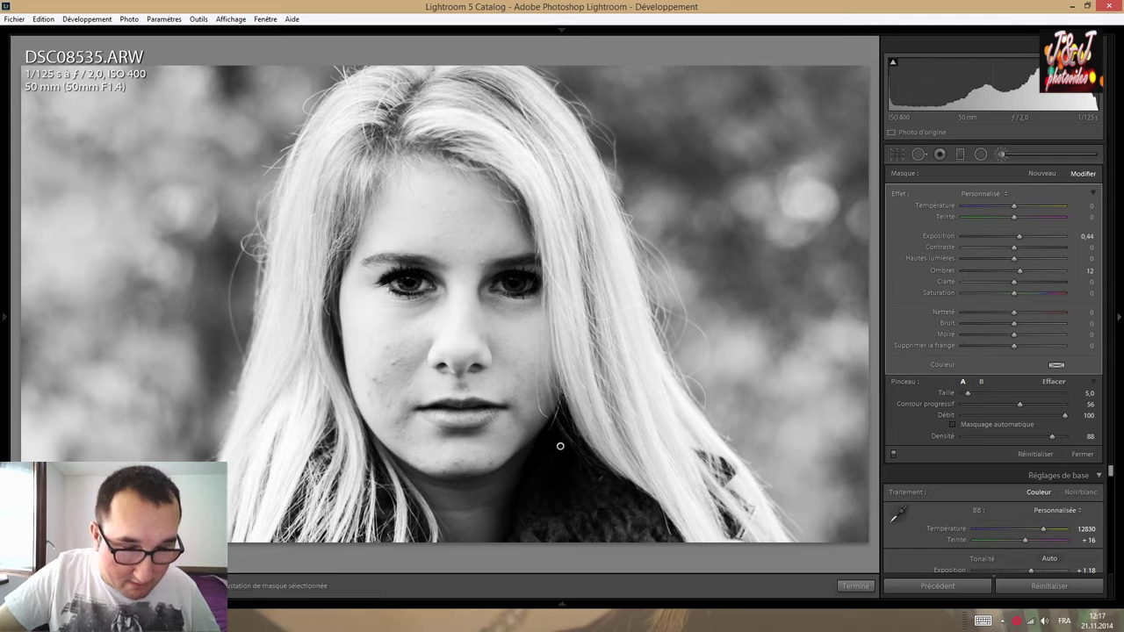
key(o)
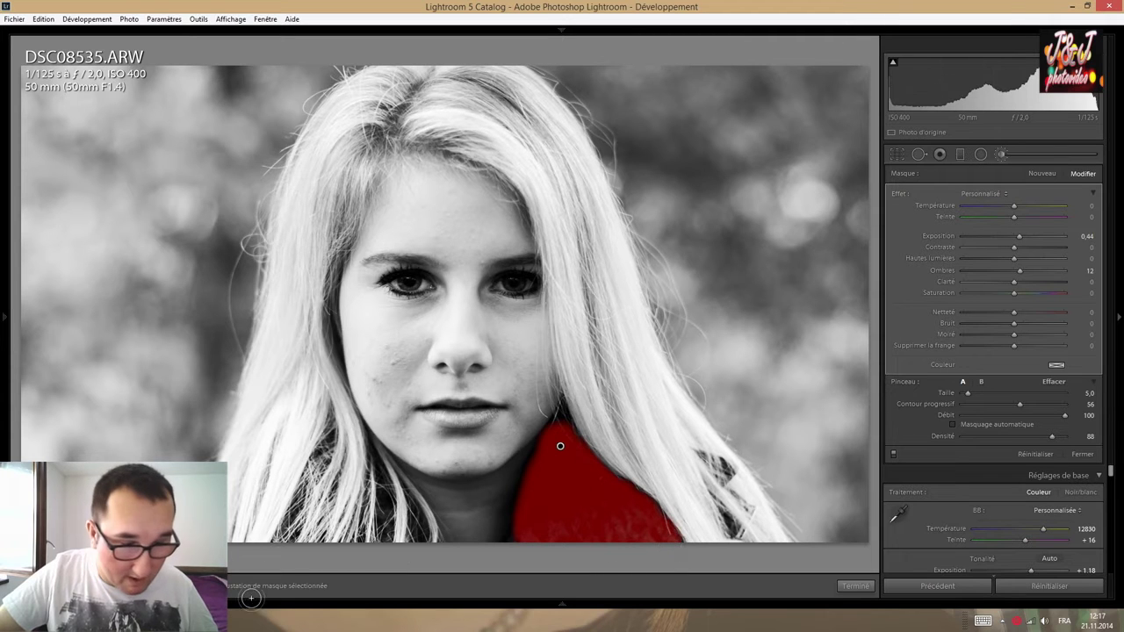
key(o)
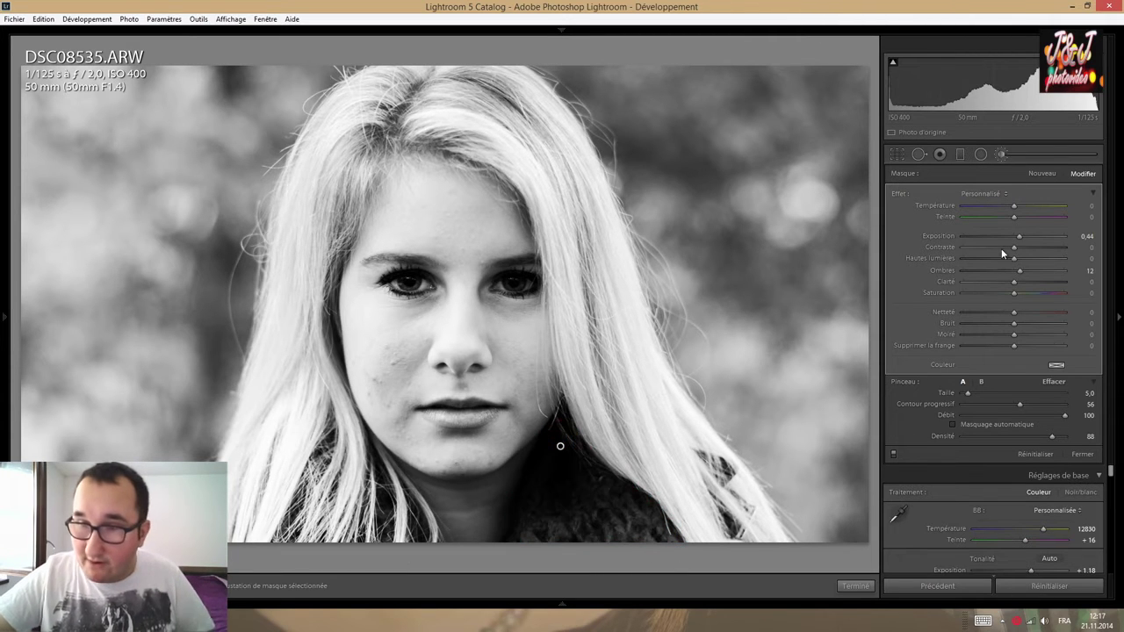
drag(1024, 238, 1035, 267)
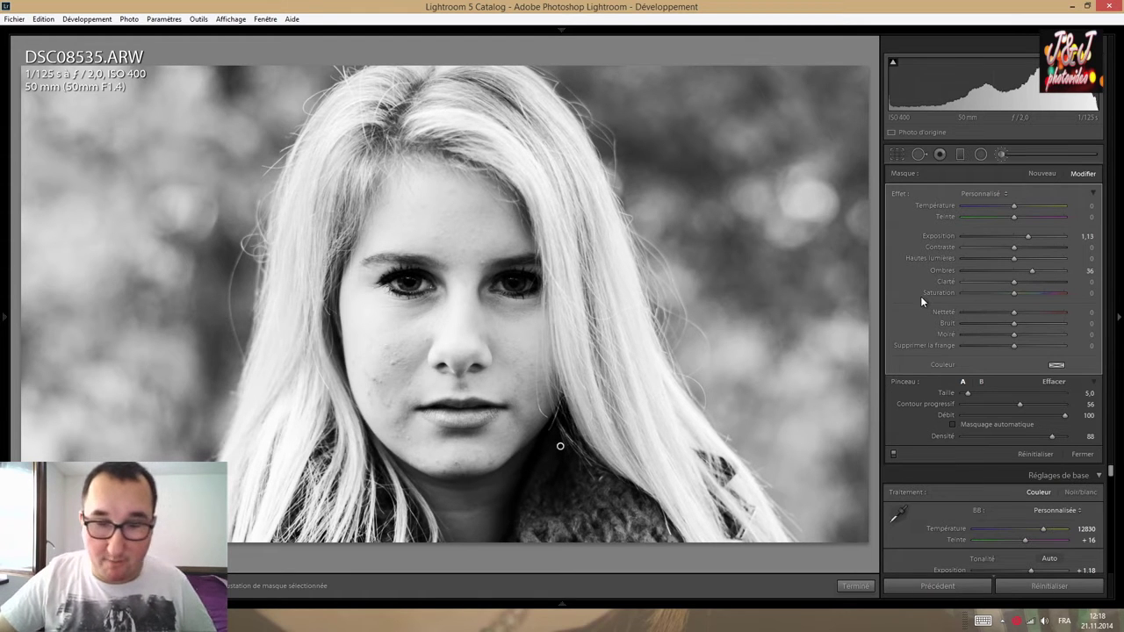
Paint extra brightening strokes on the jacket, then undo both with Edit > Undo.
click(470, 508)
drag(511, 477, 496, 499)
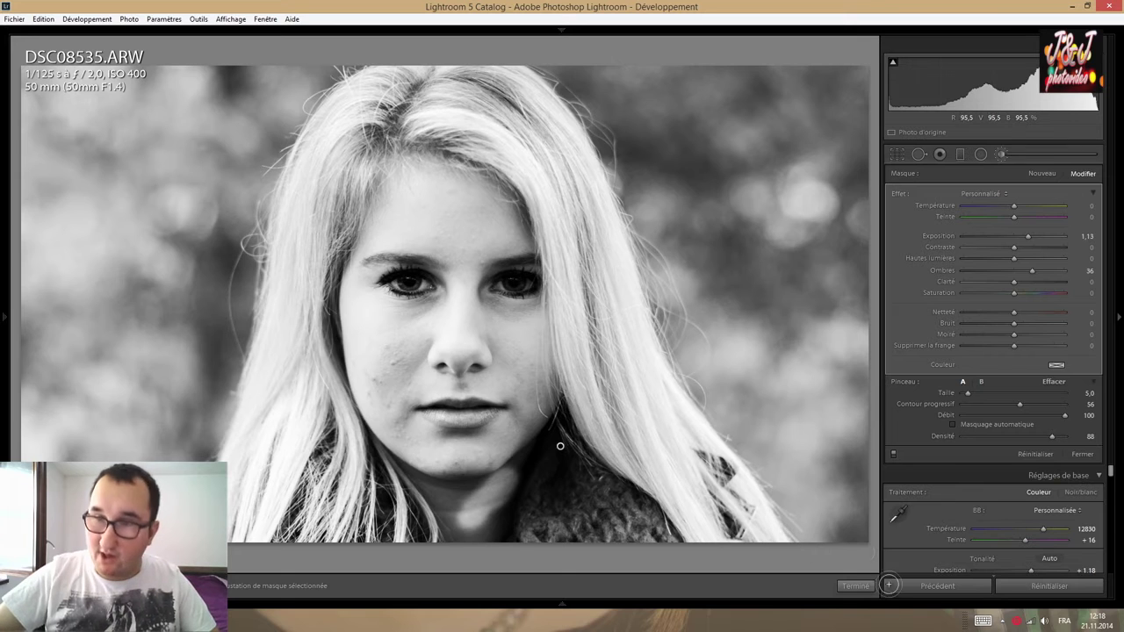
click(44, 20)
click(115, 32)
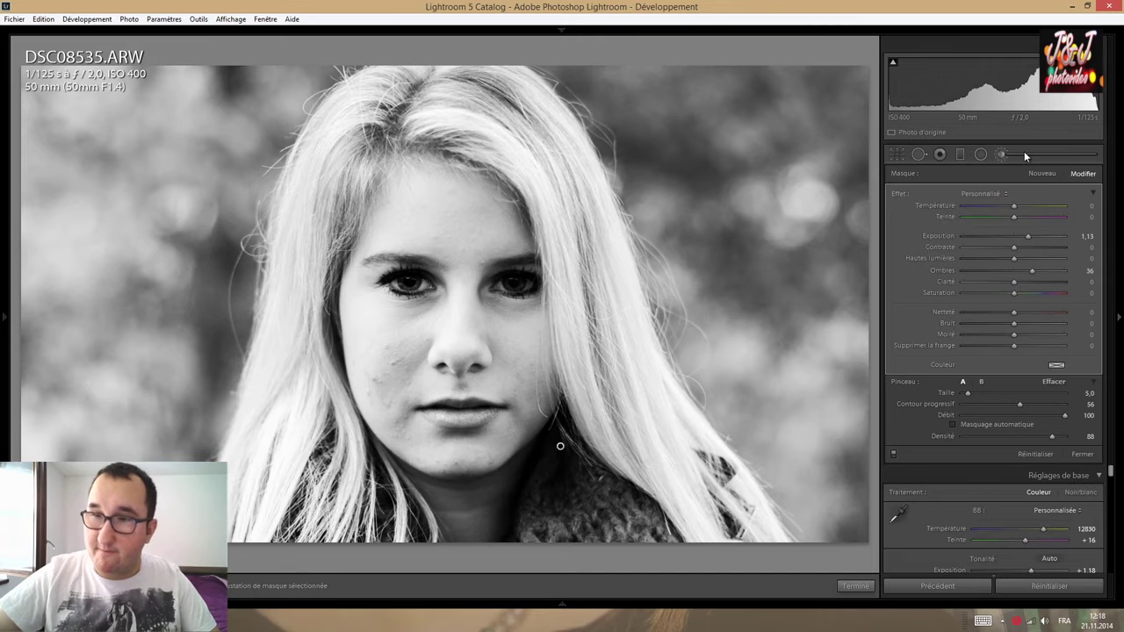
Close the Adjustment Brush and browse the Photo > Edit In external editor options.
click(1002, 155)
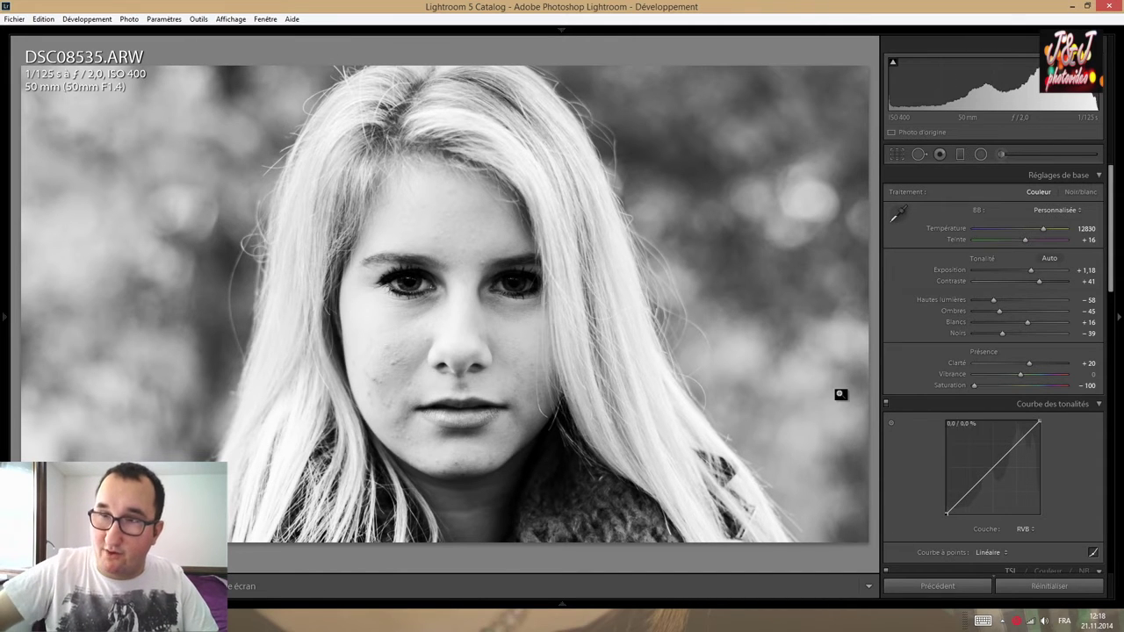
click(129, 19)
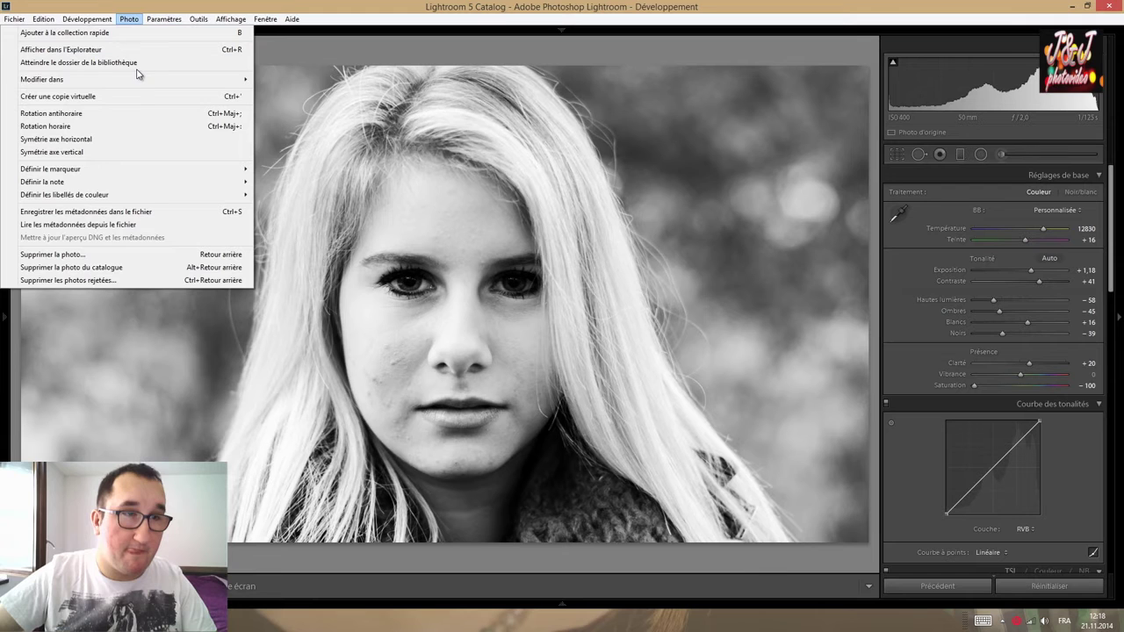
click(321, 81)
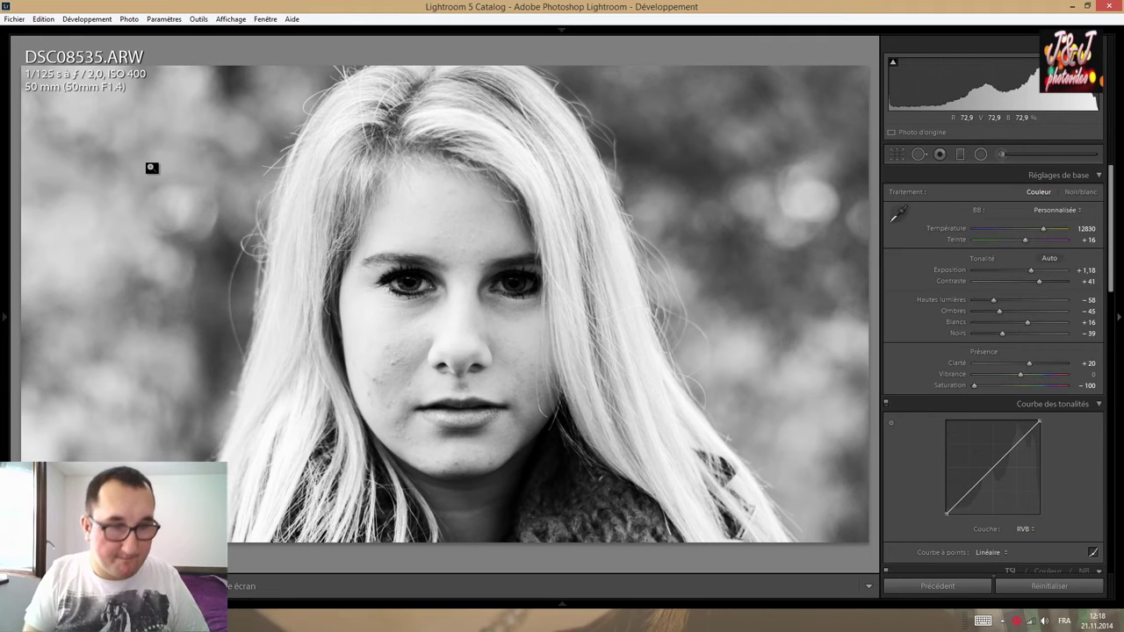
Edit the photo in Photoshop, duplicate Background into Calque 1, and zoom to 100% on the forehead.
key(ctrl+e)
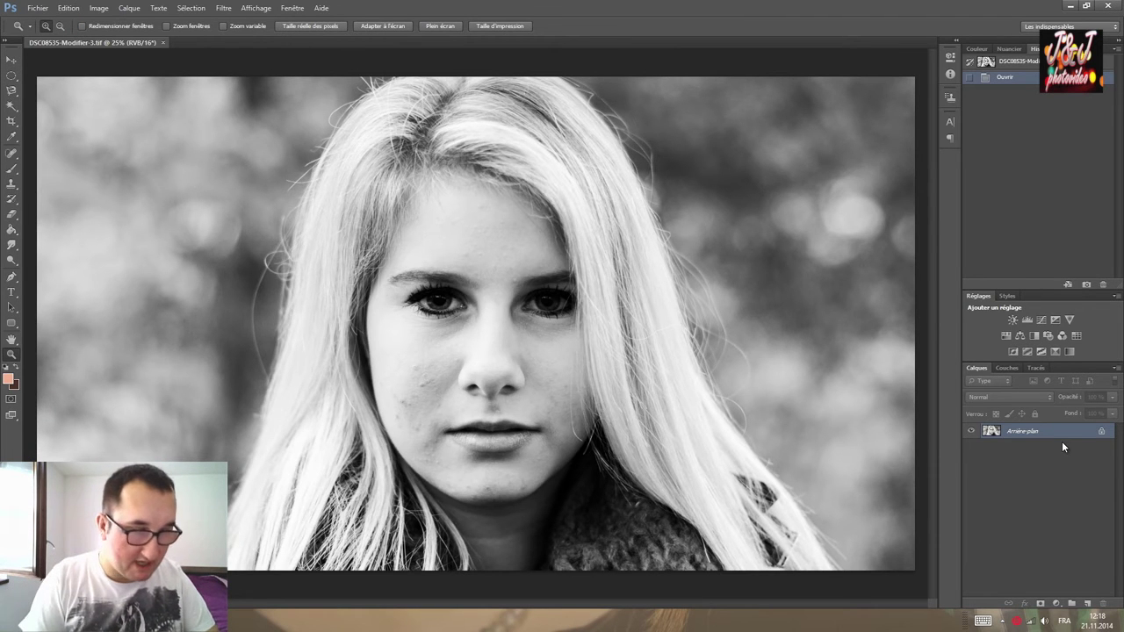
key(ctrl+j)
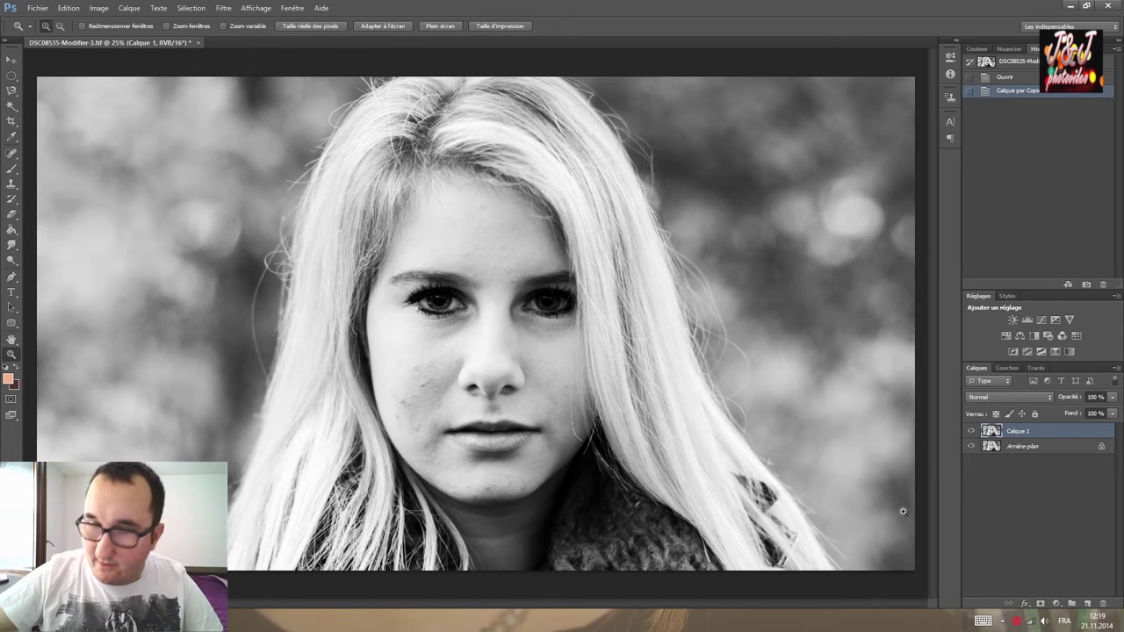
click(473, 207)
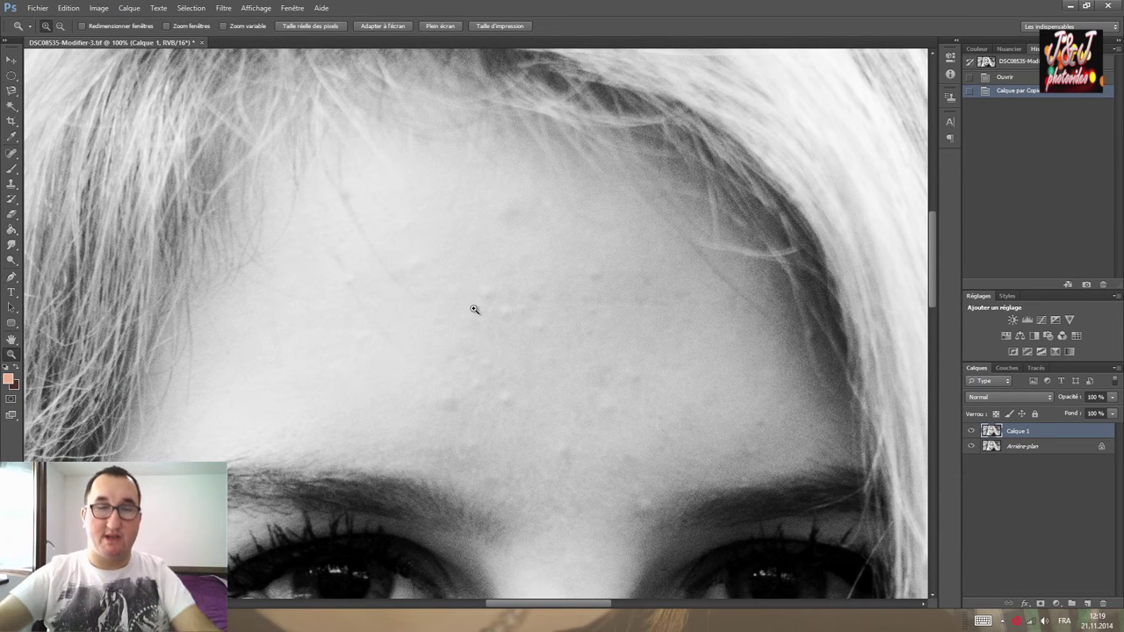
Switch to the Spot Healing Brush (J) and heal the spots on the upper-left forehead.
key(j)
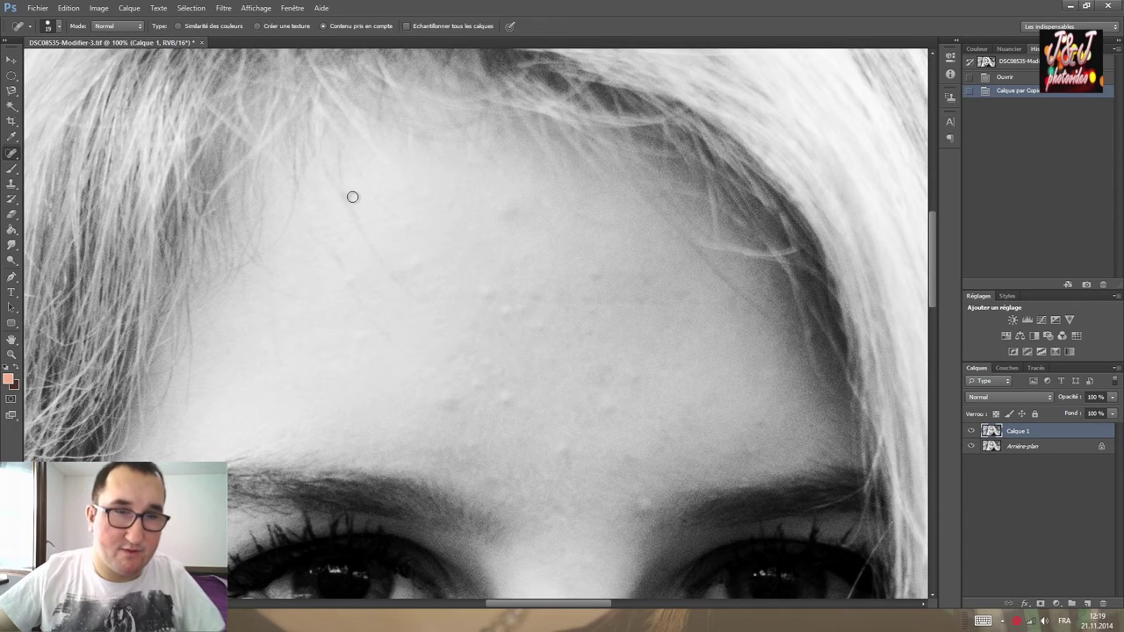
click(348, 195)
drag(344, 208, 407, 283)
click(401, 274)
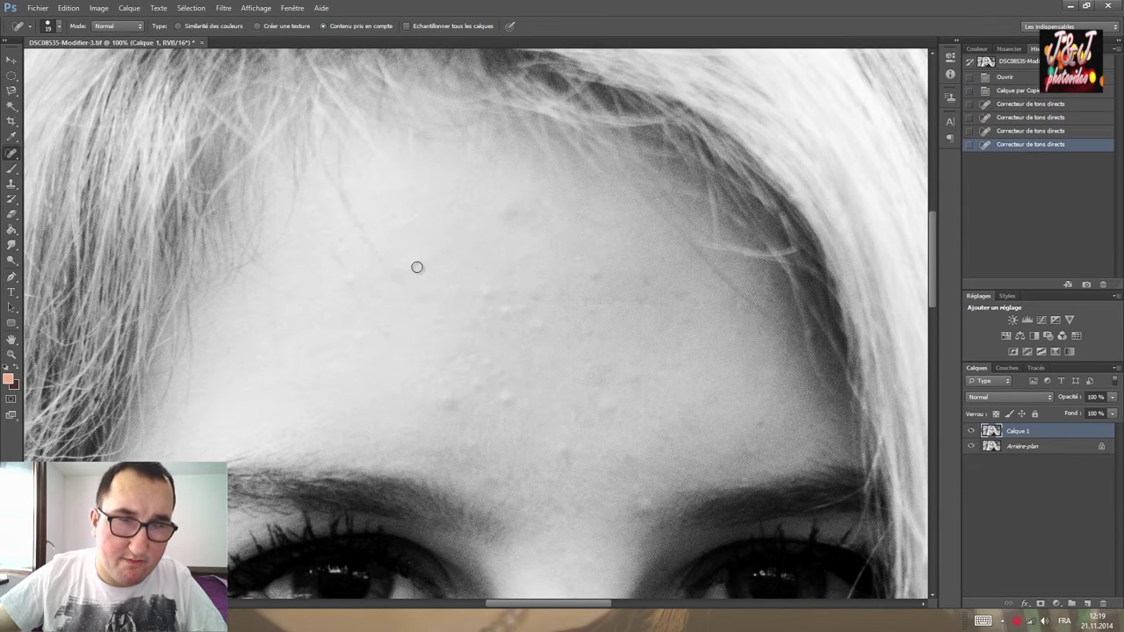
click(416, 266)
mouse_move(354, 282)
mouse_down()
mouse_move(376, 284)
mouse_move(372, 245)
mouse_up()
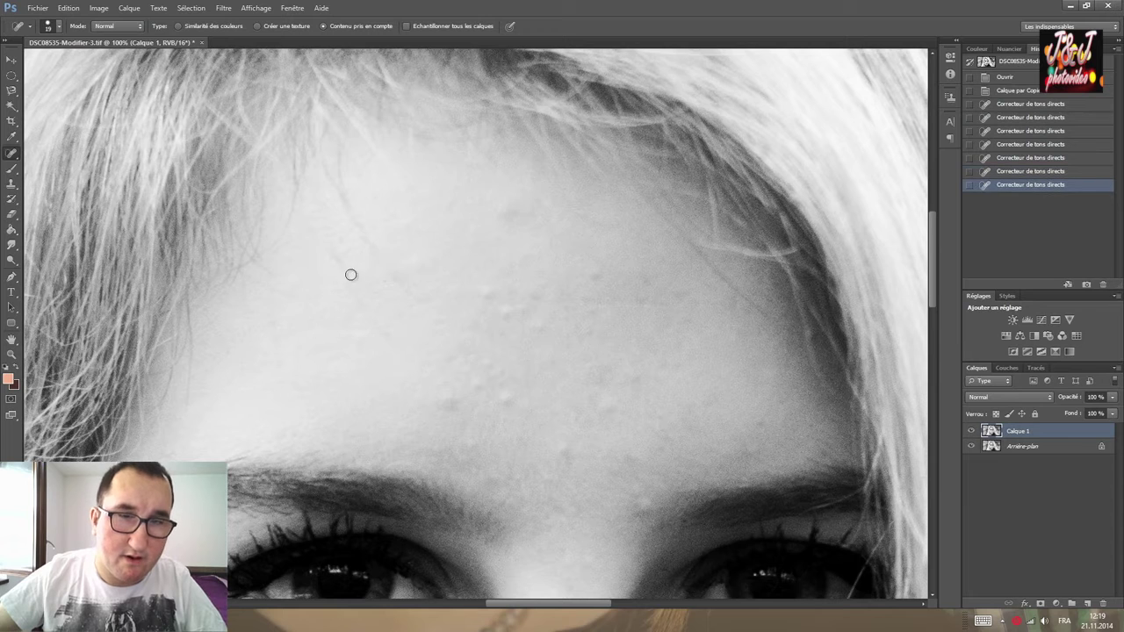
click(337, 260)
click(356, 304)
click(379, 339)
Heal the blemishes and bumps across the middle and right side of the forehead.
drag(439, 394, 446, 399)
click(509, 397)
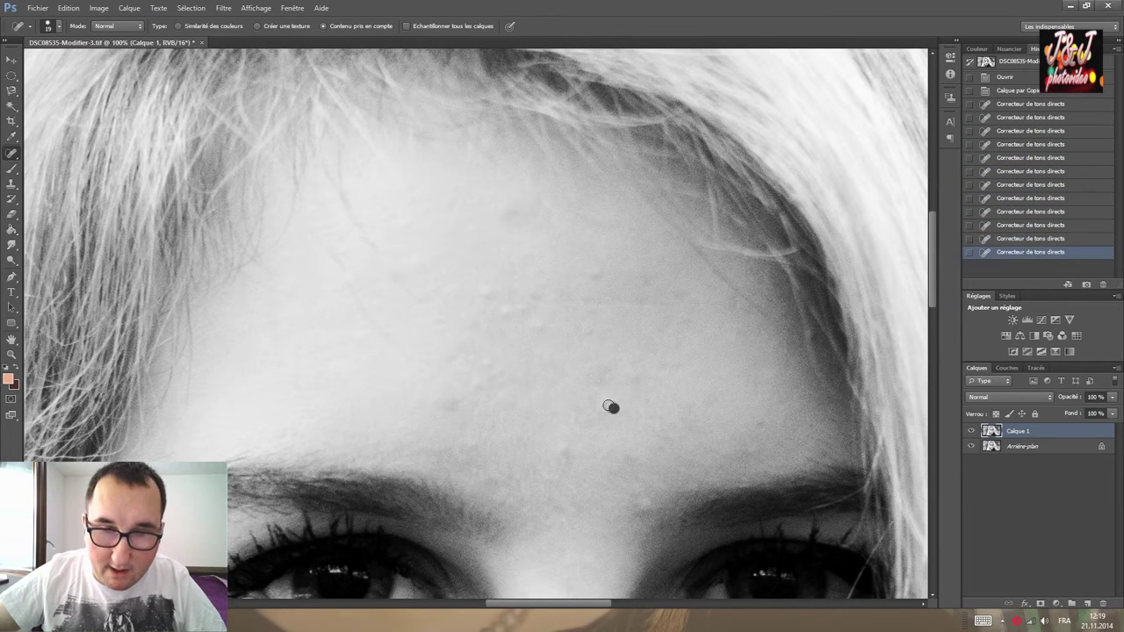
click(639, 380)
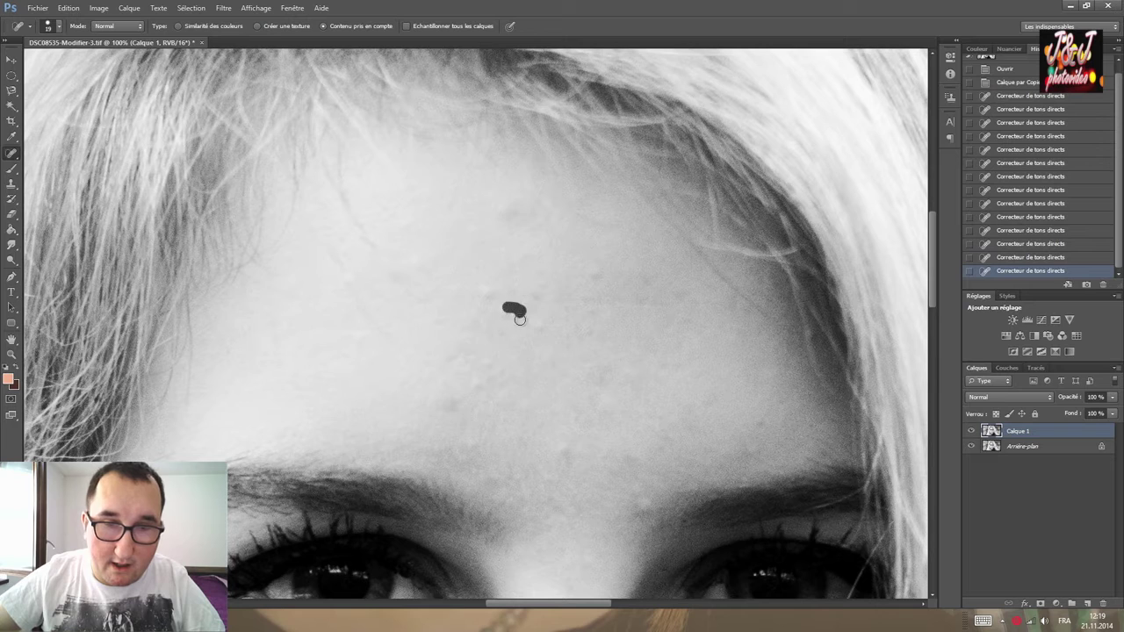
click(491, 293)
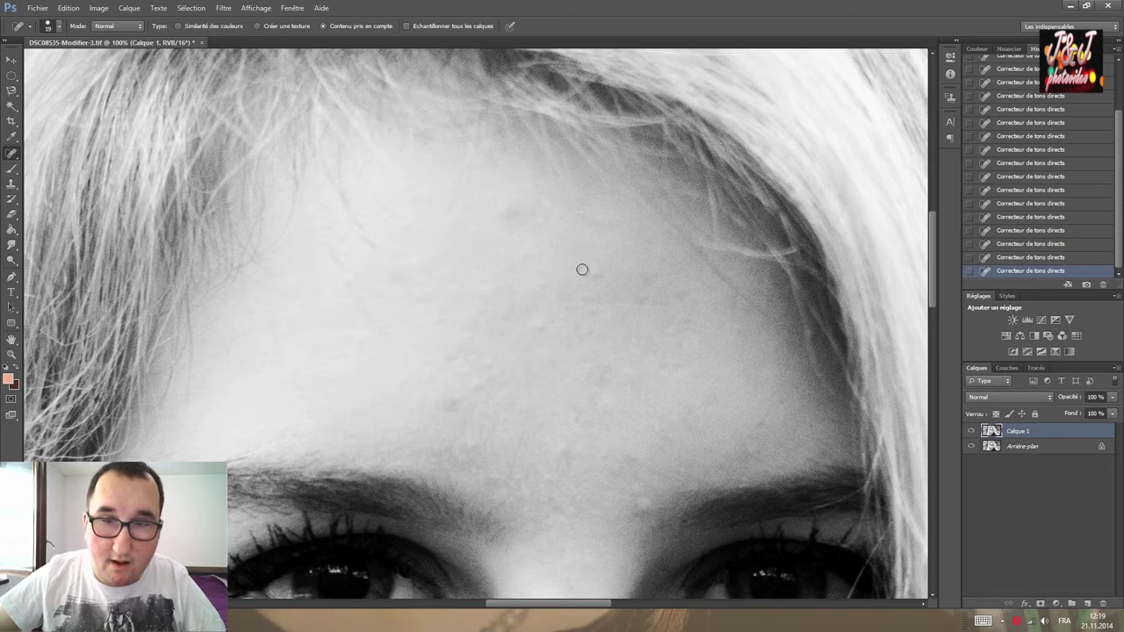
drag(677, 300, 700, 297)
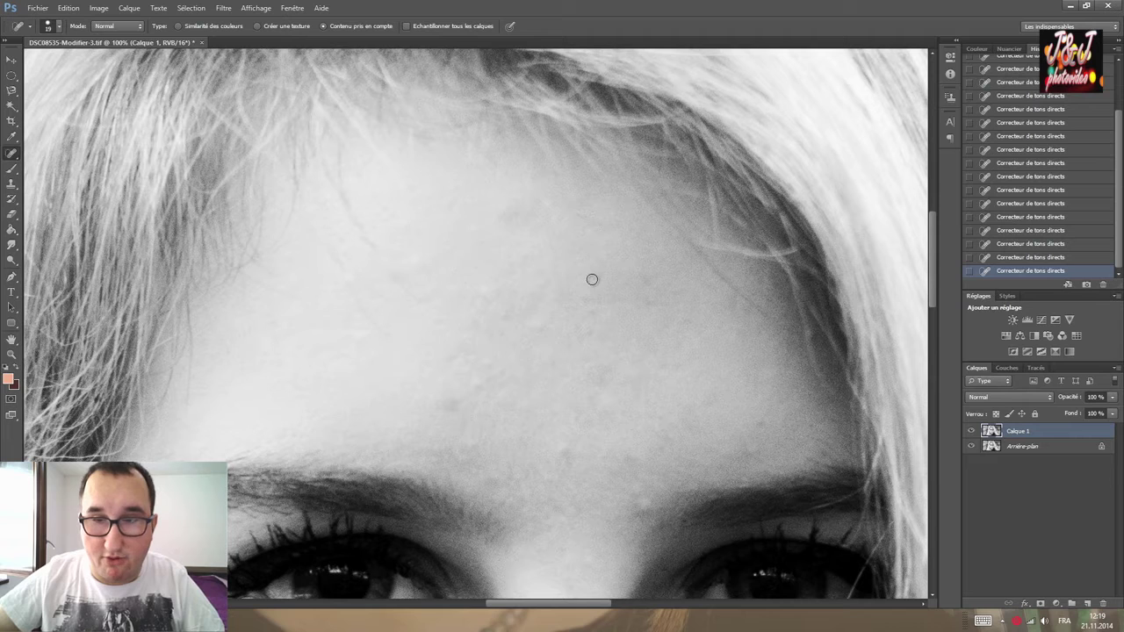
drag(648, 303, 655, 308)
drag(602, 281, 591, 271)
drag(507, 216, 508, 230)
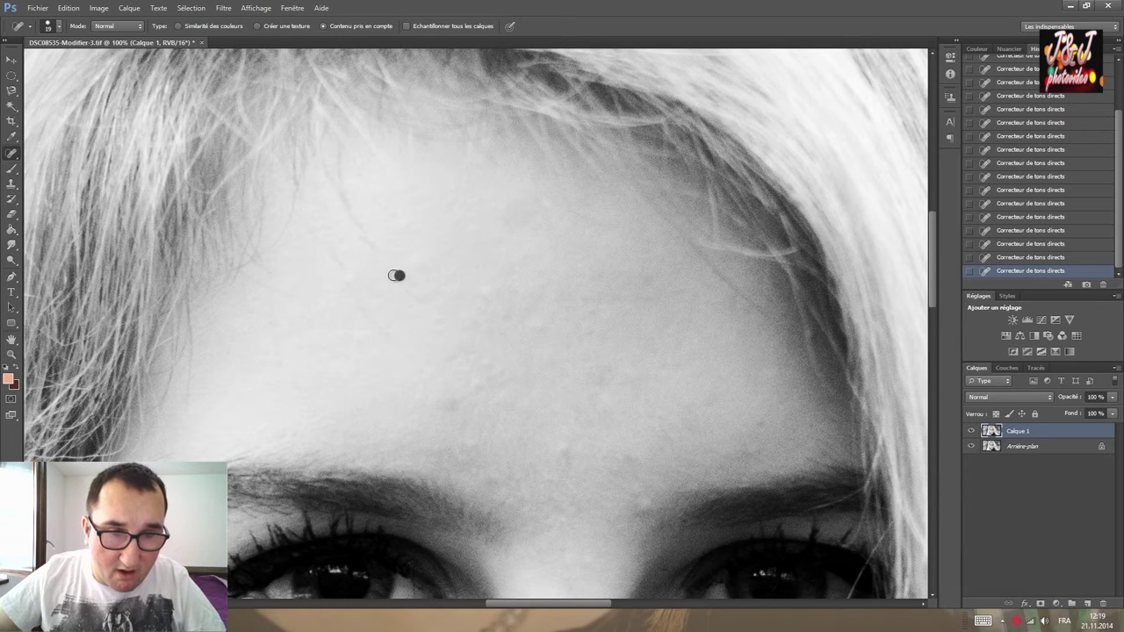
Heal the spots on the lower forehead, just above the eyebrows and between the brows.
click(452, 400)
click(473, 385)
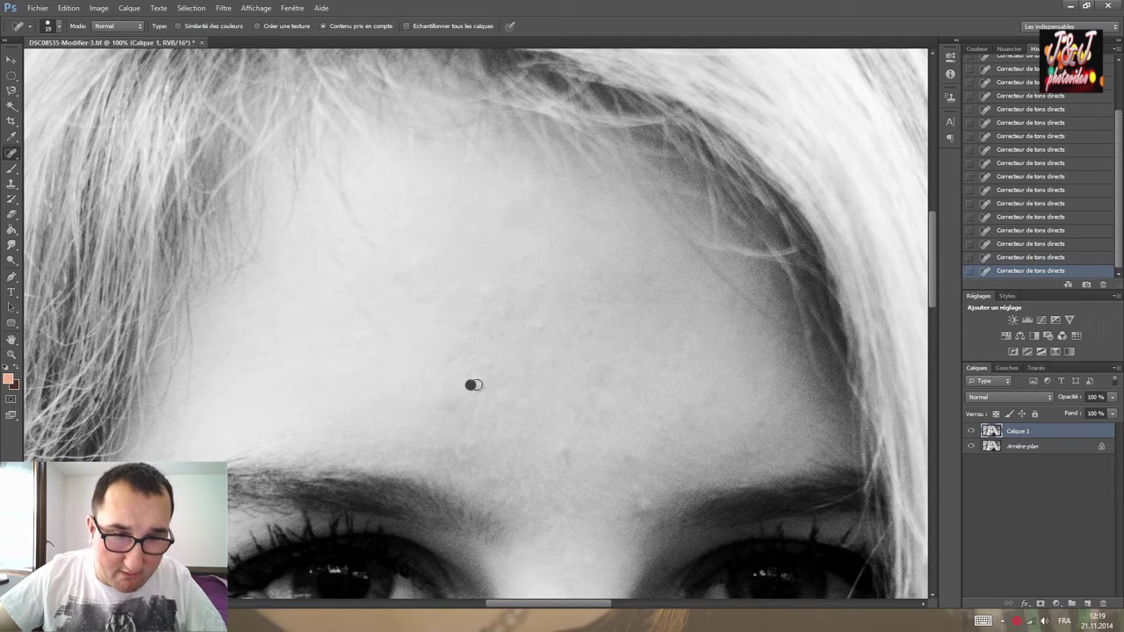
click(450, 363)
click(485, 299)
click(539, 323)
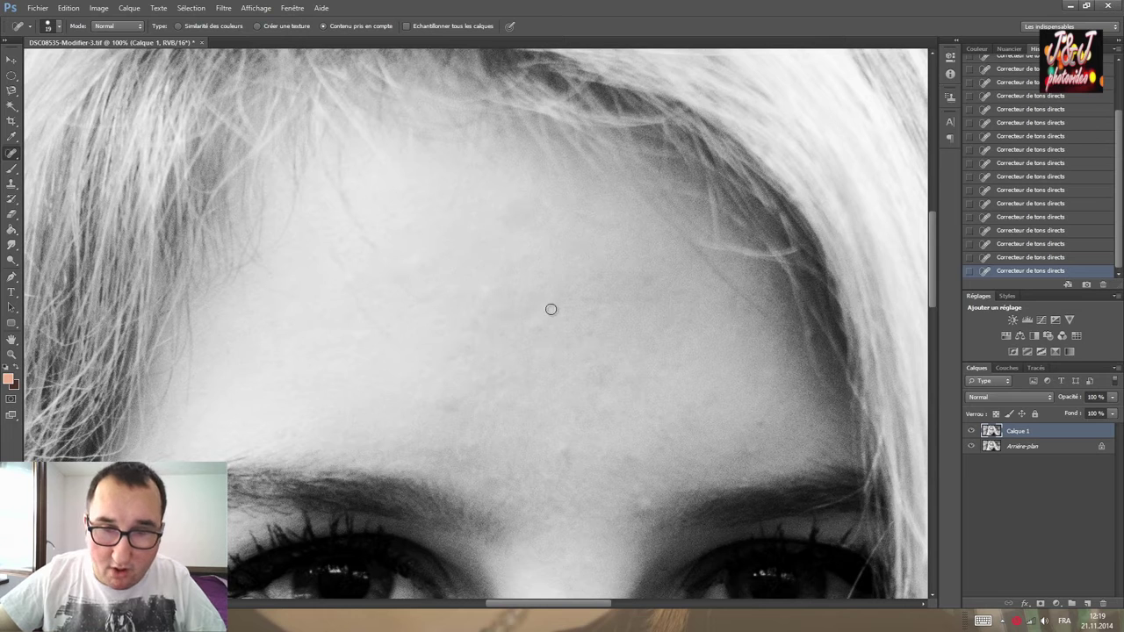
click(447, 405)
click(473, 437)
click(502, 401)
Heal the remaining spots above the right eyebrow and on the right temple.
click(563, 455)
click(484, 483)
click(639, 504)
click(641, 496)
click(634, 461)
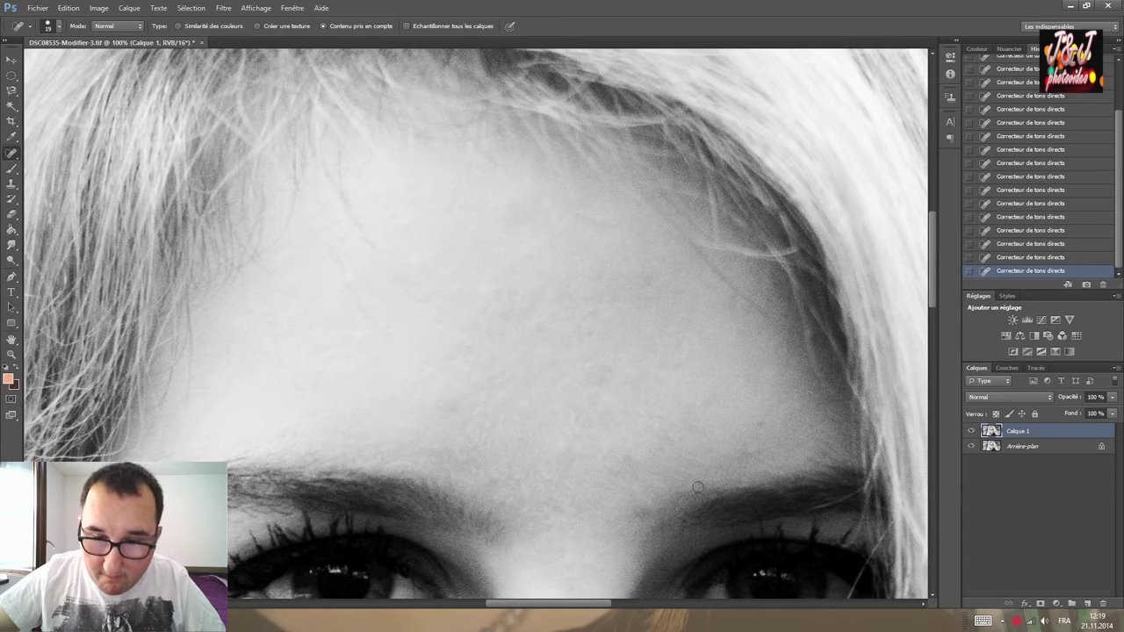
click(751, 459)
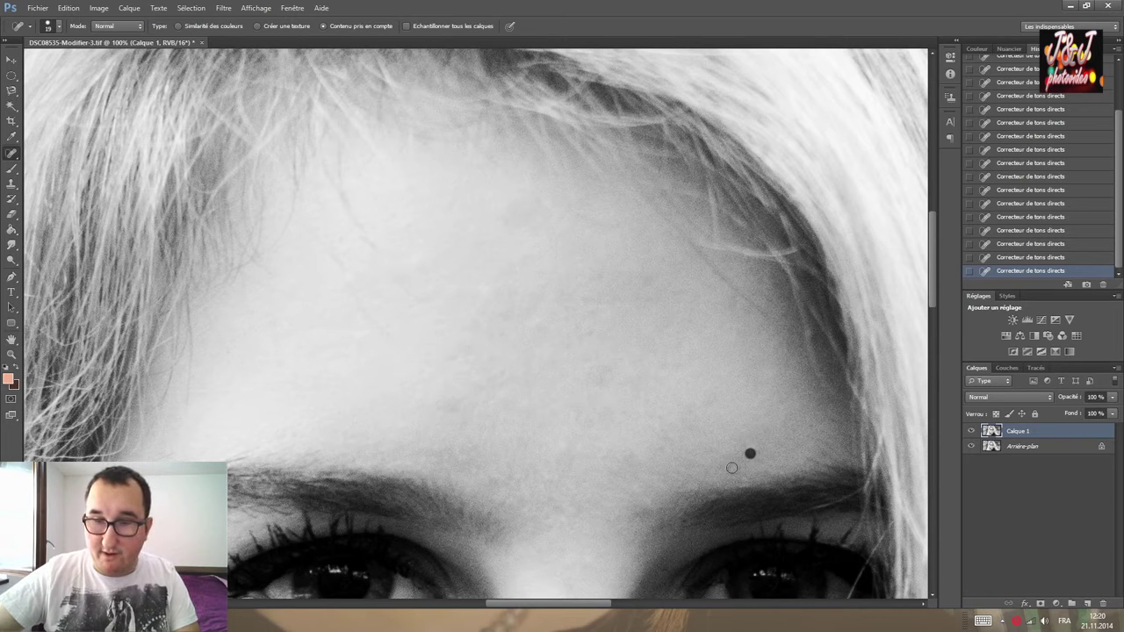
click(604, 377)
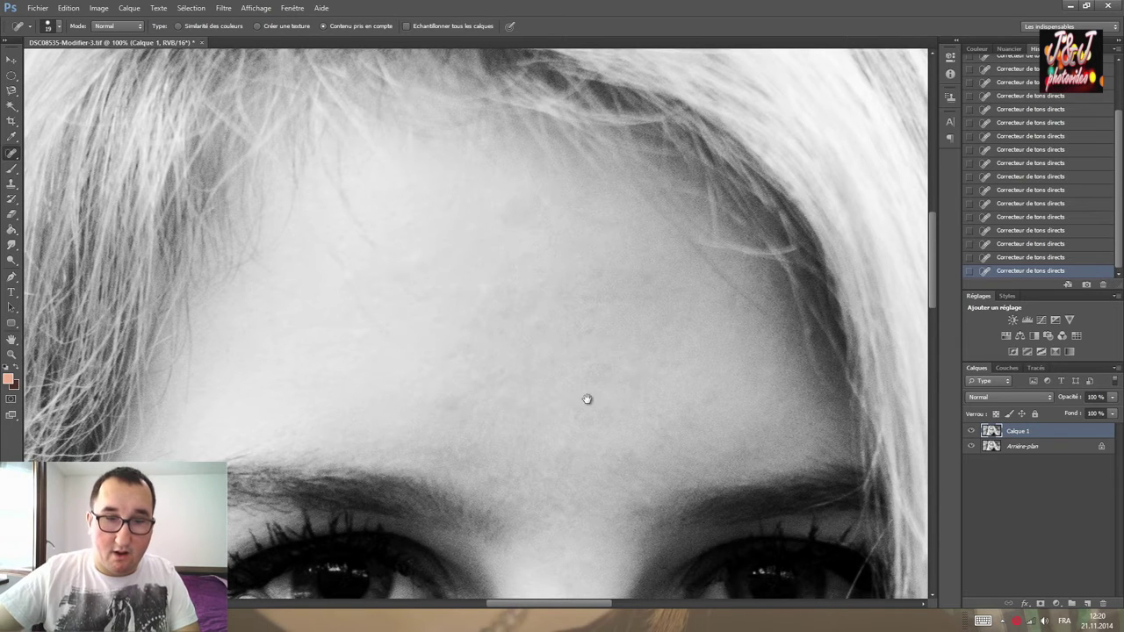
drag(588, 400, 600, 263)
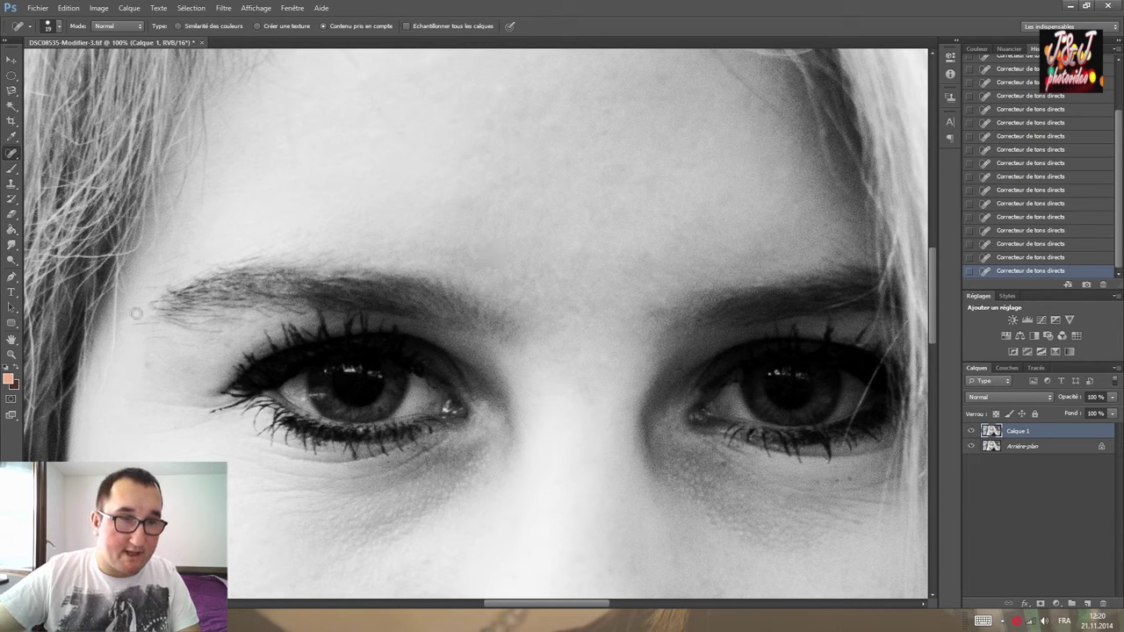
Heal two more upper-forehead spots, then bring the eyes and nose into view.
scroll(439, 370, up, 5)
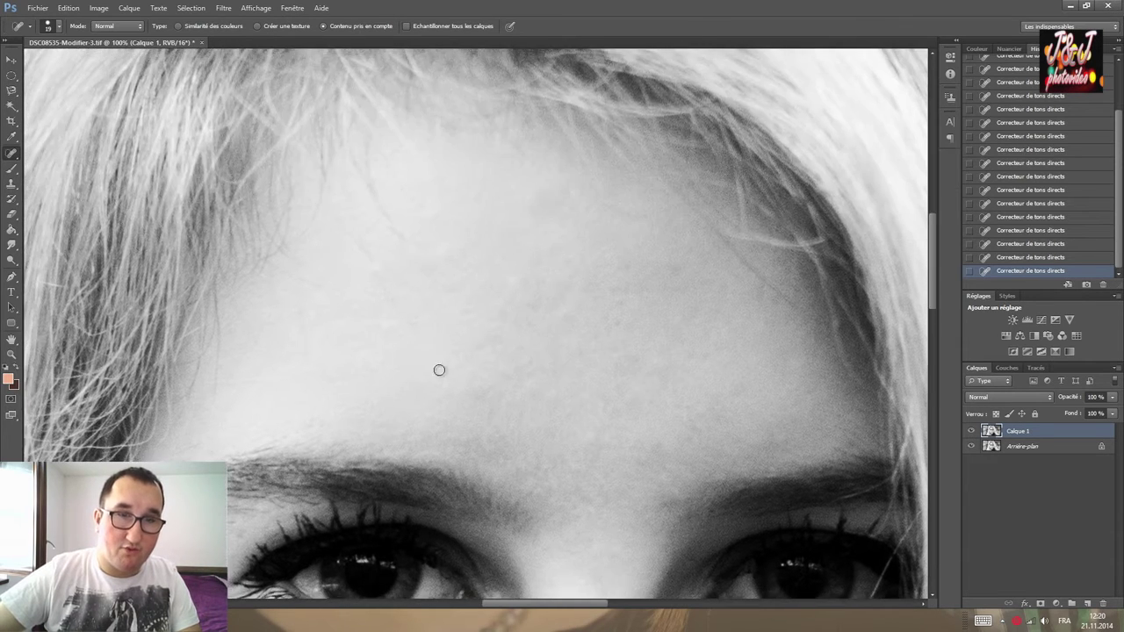
drag(367, 233, 376, 288)
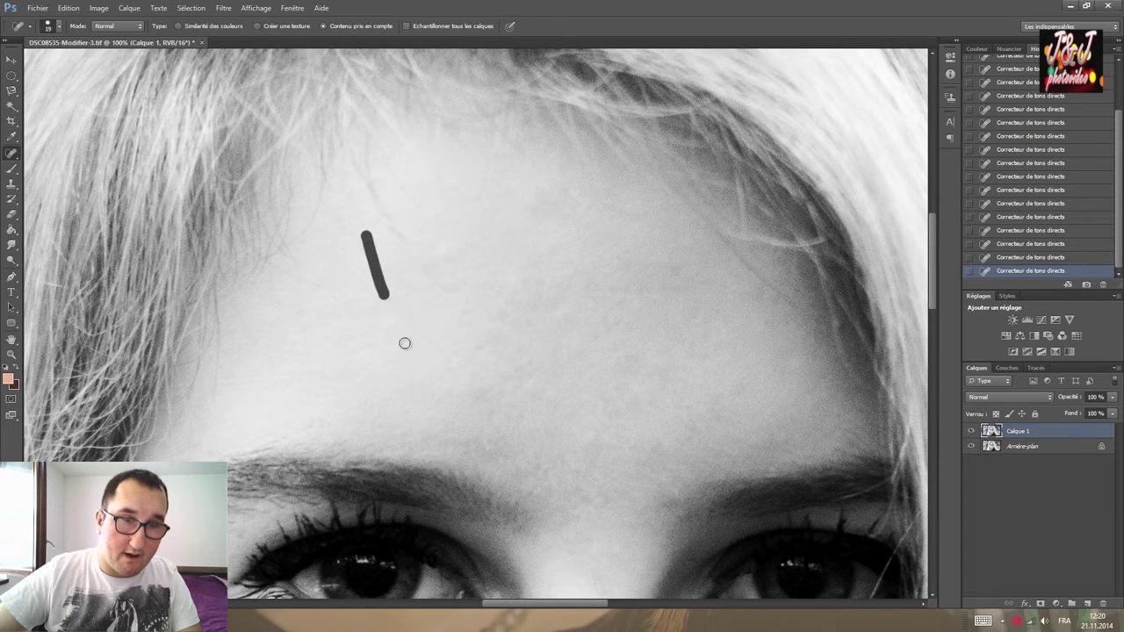
click(404, 235)
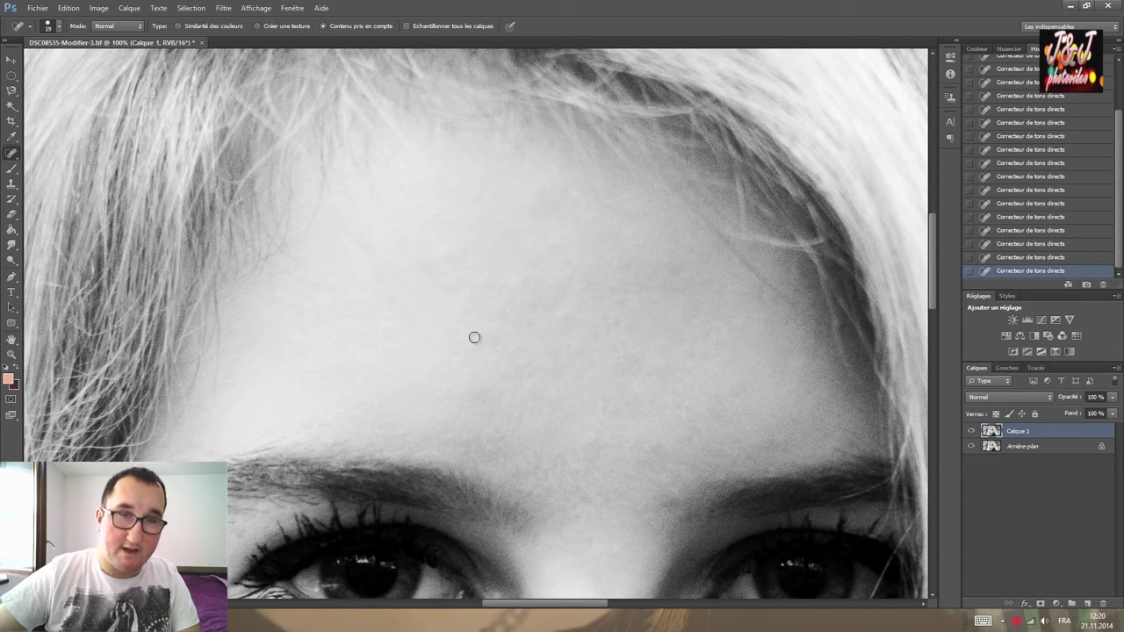
drag(461, 329, 381, 208)
drag(431, 331, 462, 258)
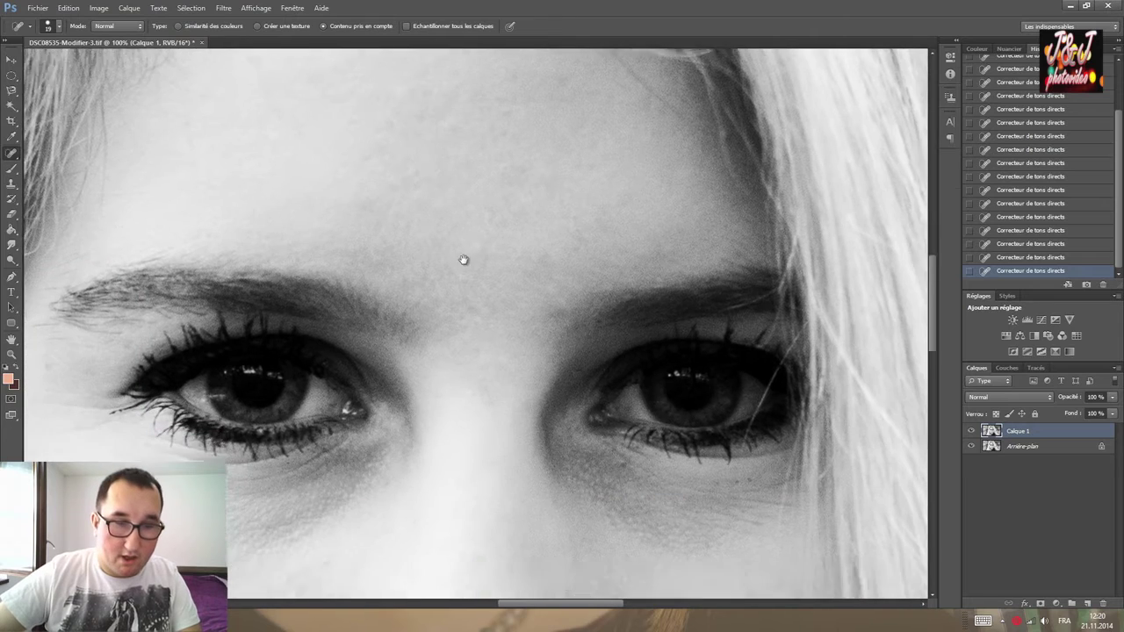
mouse_move(372, 365)
mouse_down()
mouse_move(394, 389)
mouse_move(444, 396)
mouse_move(276, 401)
mouse_move(284, 429)
mouse_move(431, 289)
mouse_move(460, 333)
mouse_move(427, 477)
mouse_up()
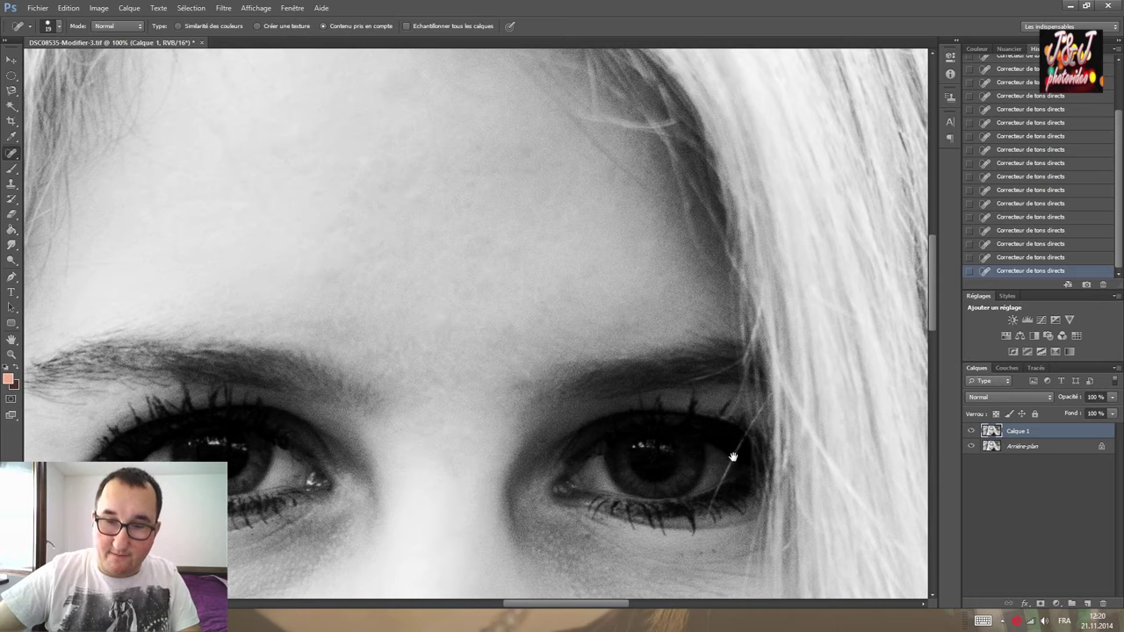
mouse_move(450, 478)
mouse_down()
mouse_move(537, 401)
mouse_move(572, 396)
mouse_up()
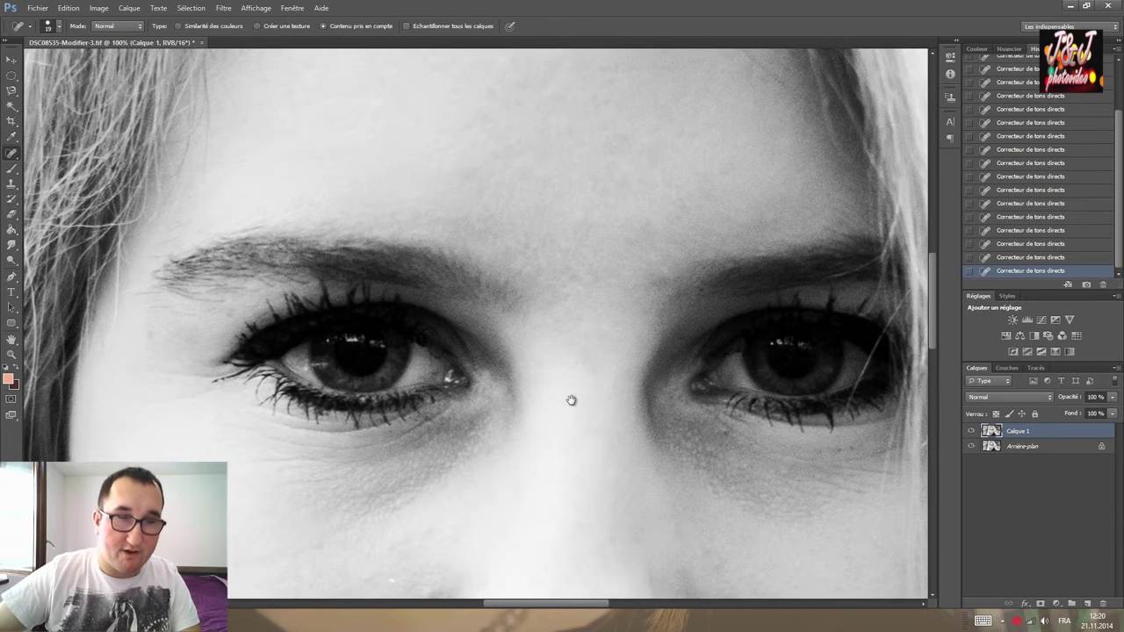
drag(518, 439, 409, 424)
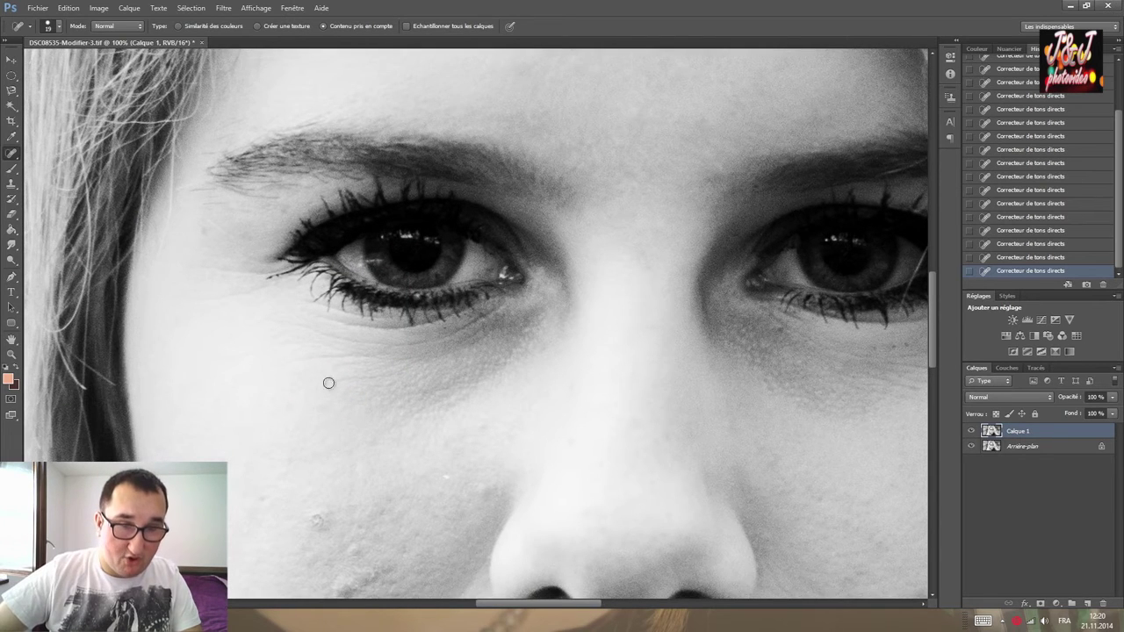
Heal the marks at the left eyebrow's outer end and the lines under and beside the left eye.
click(240, 234)
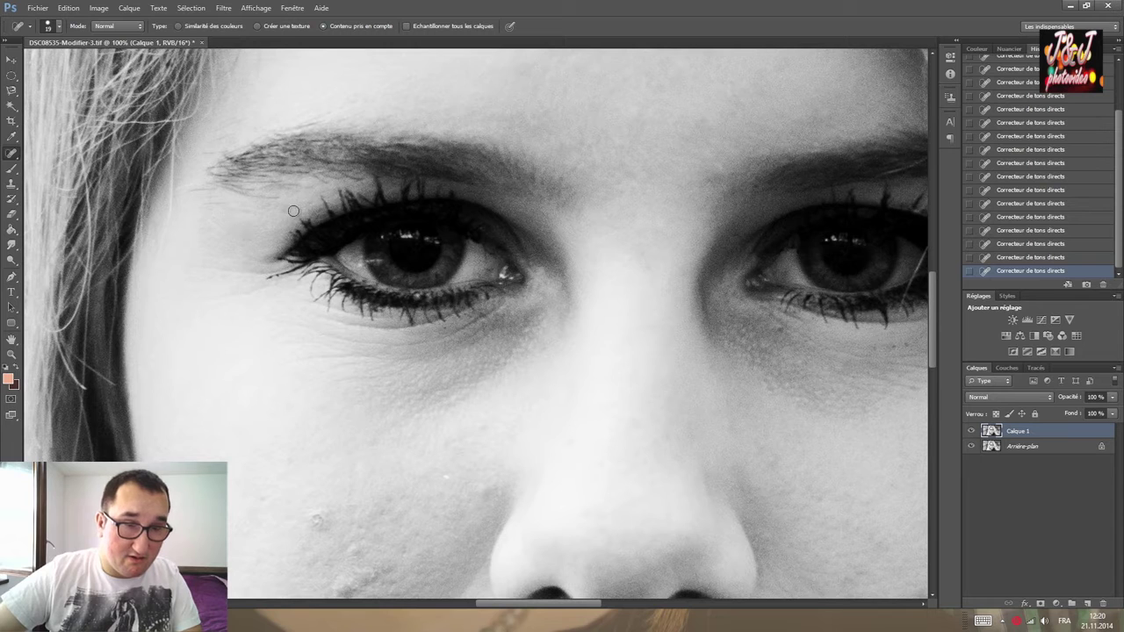
drag(204, 188, 183, 186)
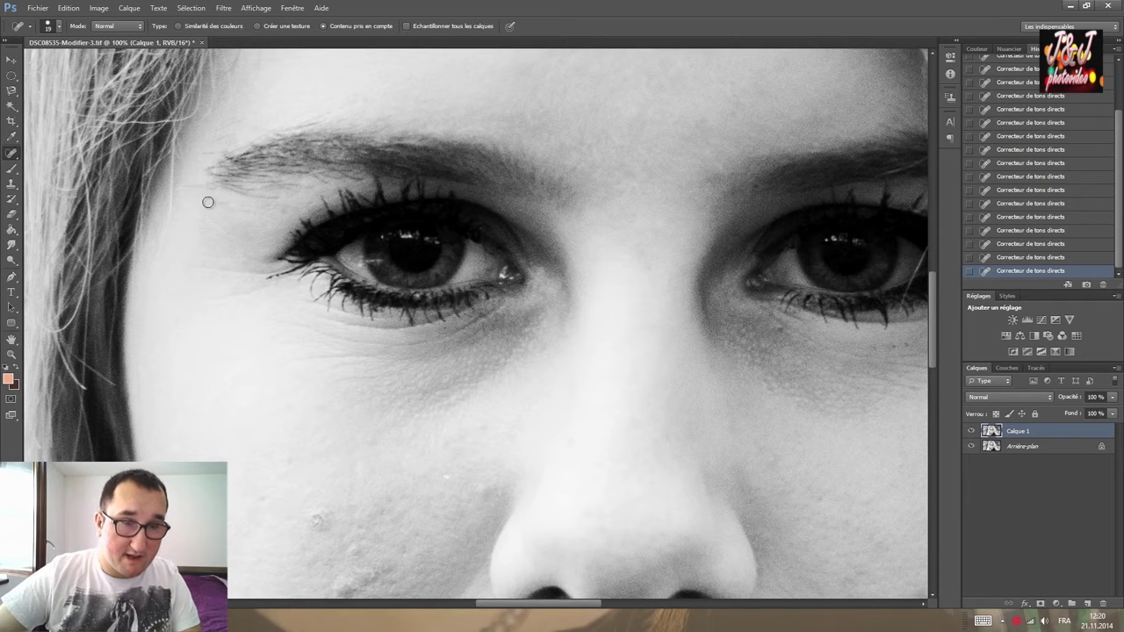
click(193, 187)
drag(276, 197, 281, 198)
mouse_move(262, 302)
mouse_down()
mouse_move(252, 230)
mouse_move(377, 265)
mouse_up()
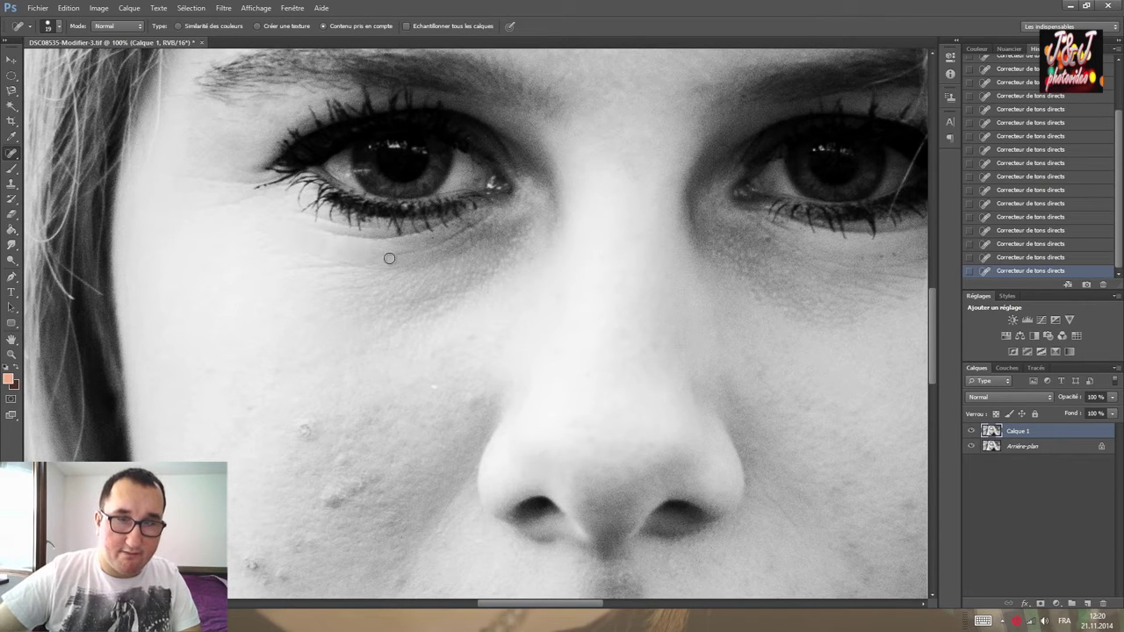
mouse_move(411, 251)
mouse_down()
mouse_move(448, 234)
mouse_move(455, 267)
mouse_up()
mouse_move(355, 267)
mouse_down()
mouse_move(301, 266)
mouse_move(351, 292)
mouse_up()
click(343, 267)
drag(450, 255, 478, 244)
click(484, 230)
mouse_move(235, 204)
mouse_down()
mouse_move(192, 216)
mouse_move(236, 182)
mouse_up()
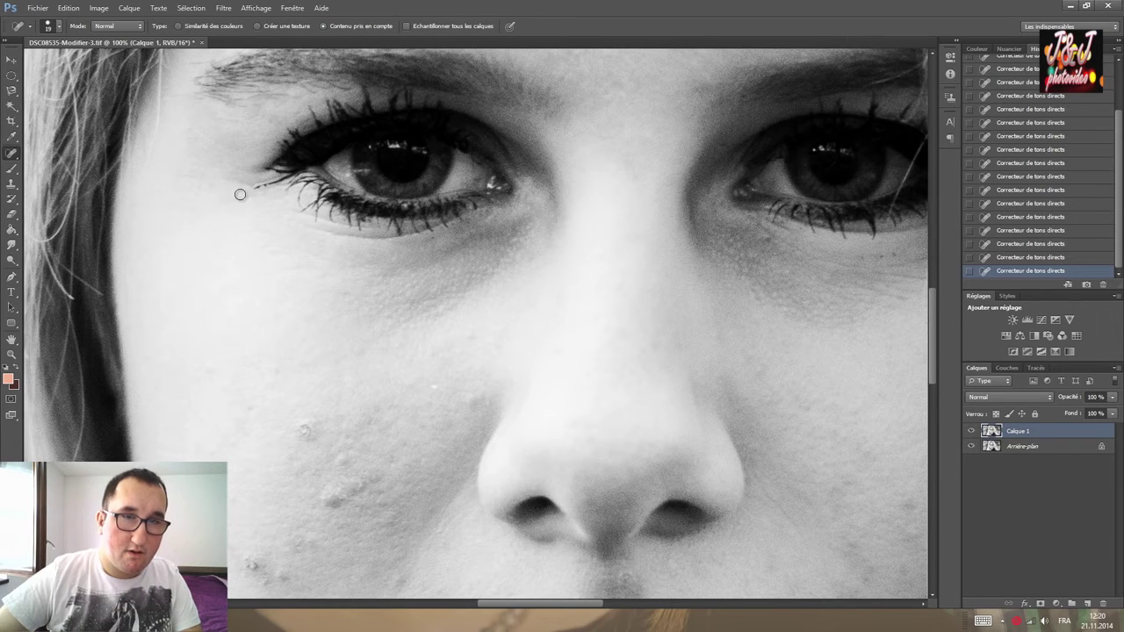
click(241, 186)
Heal the bumps and spots across the left cheek below the eye and beside the nose.
drag(299, 397, 306, 420)
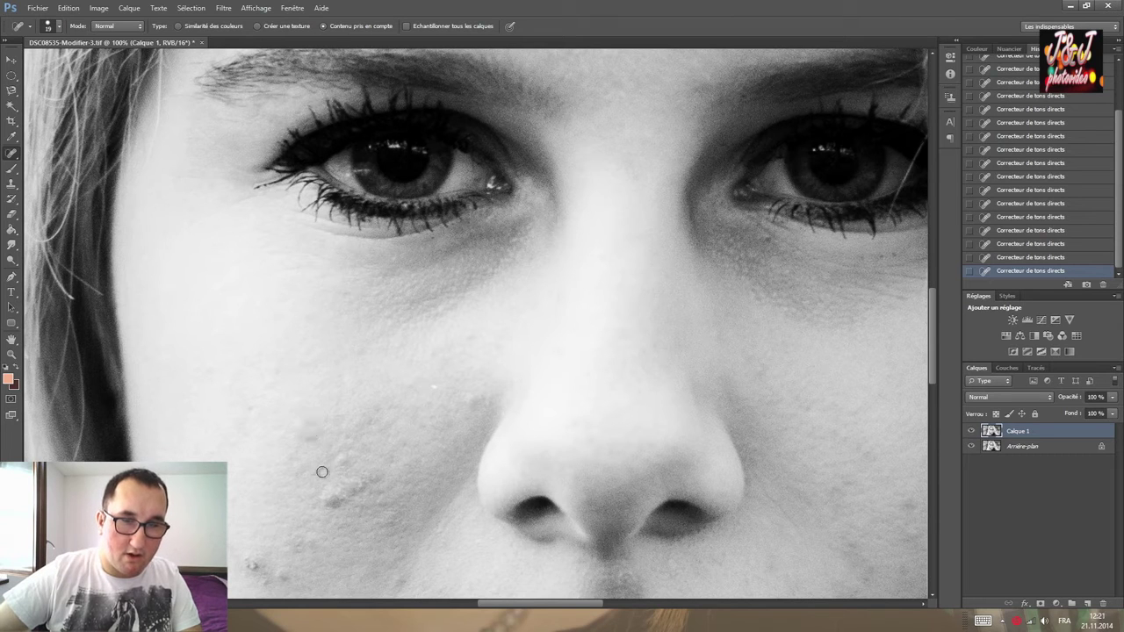
drag(323, 505, 362, 498)
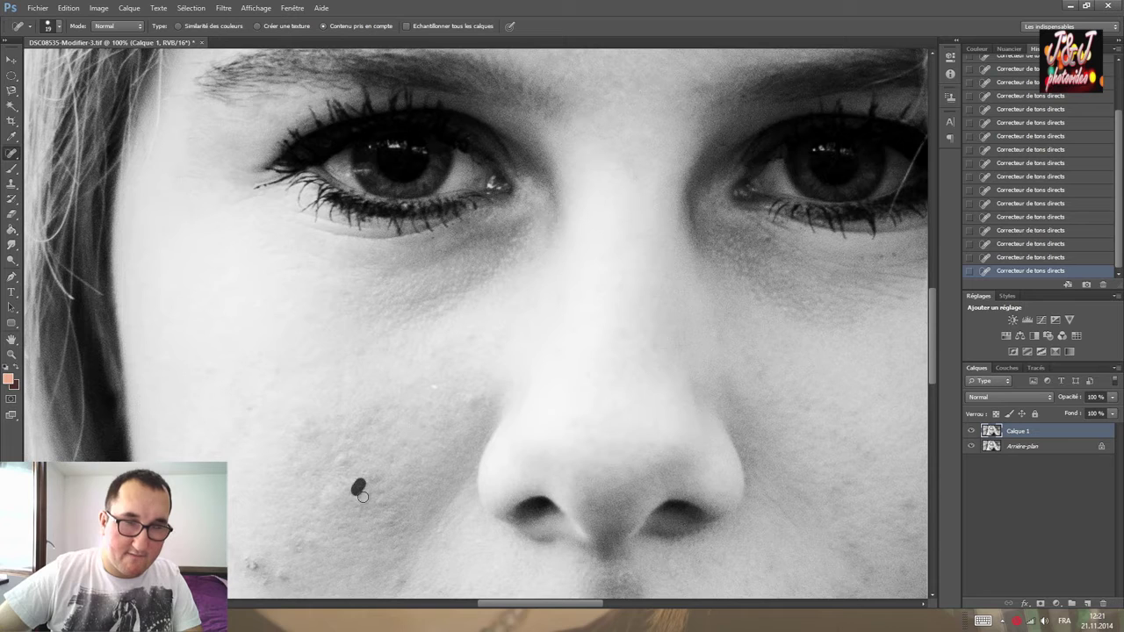
click(476, 397)
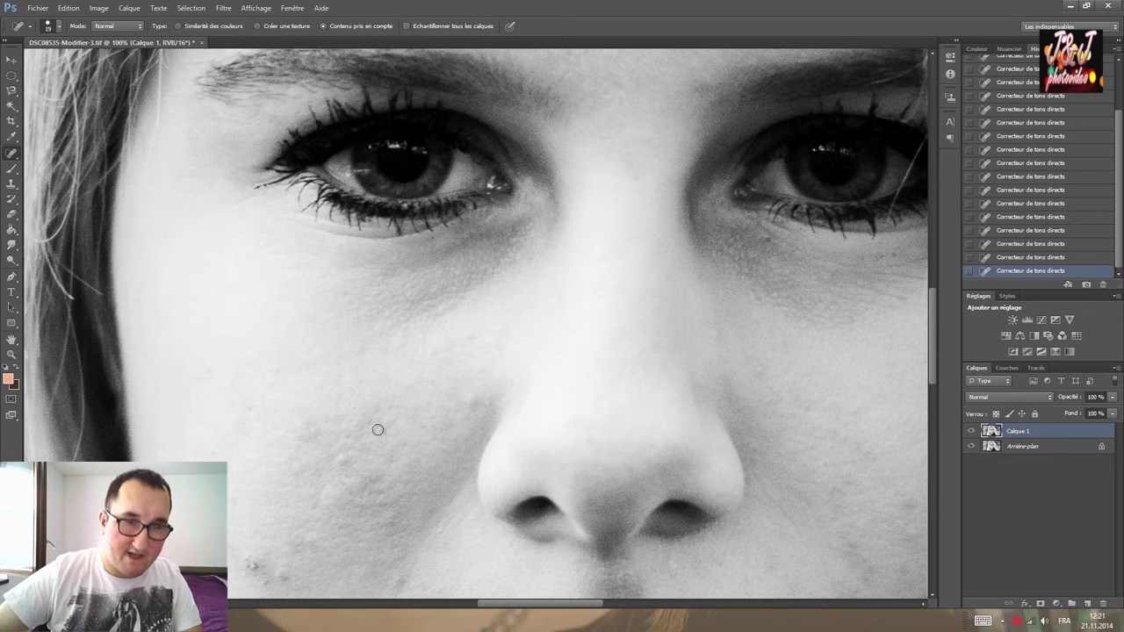
click(342, 351)
drag(343, 403, 340, 364)
click(340, 352)
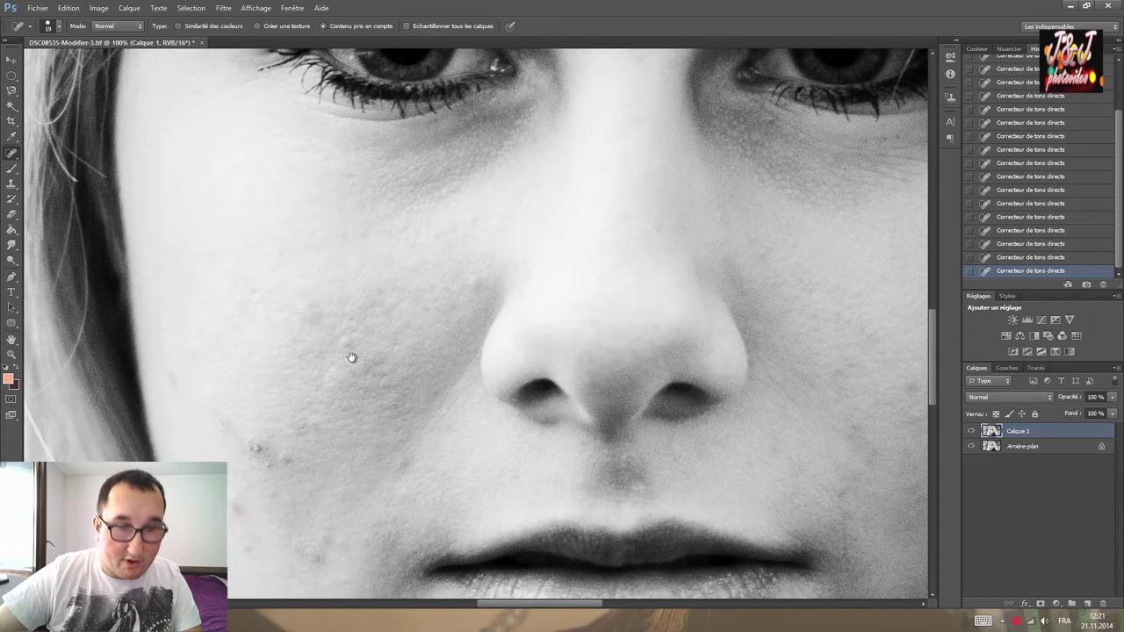
scroll(351, 422, down, 3)
click(478, 284)
click(471, 223)
click(343, 341)
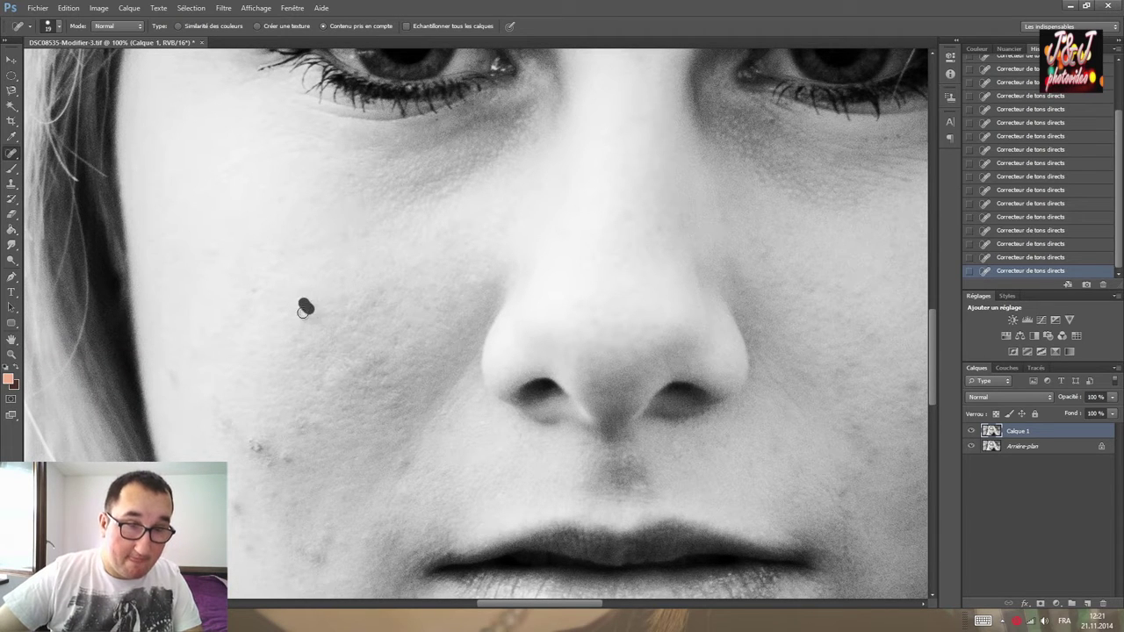
click(255, 291)
drag(317, 320, 303, 309)
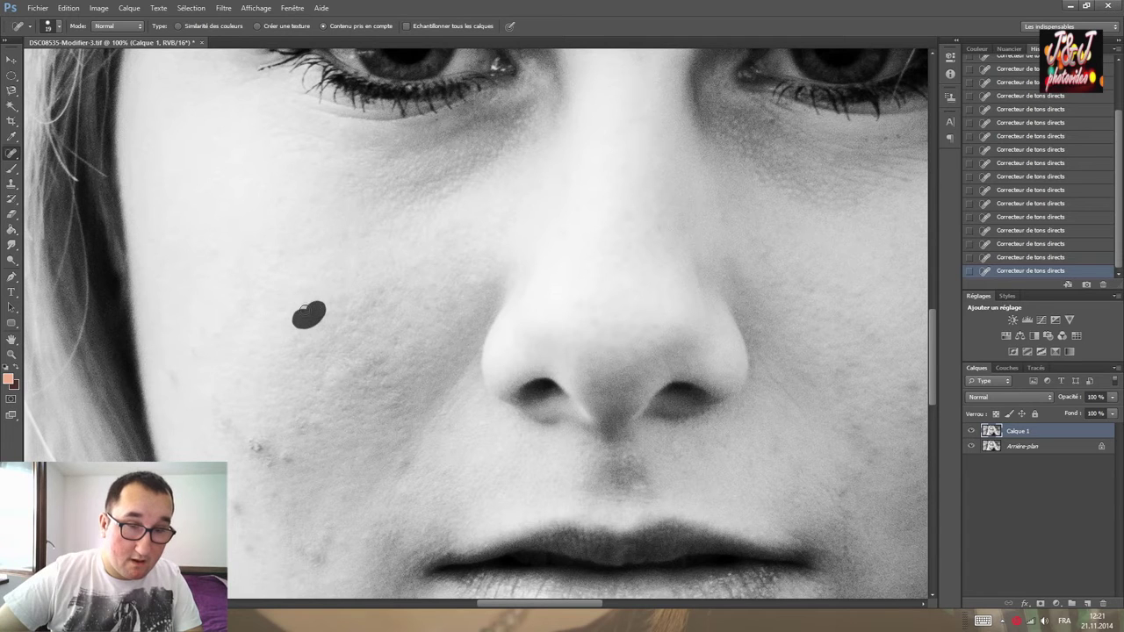
Heal the spots on the lower left cheek, near the jaw and beside the nostril.
click(284, 458)
drag(264, 446, 250, 452)
click(279, 458)
click(271, 460)
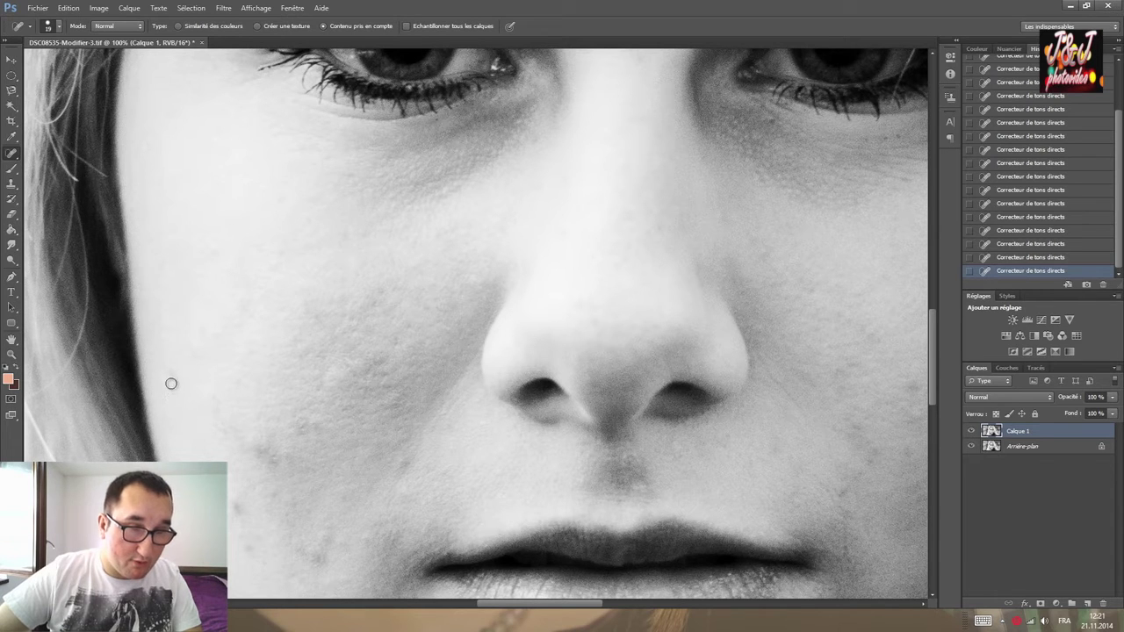
click(172, 376)
click(312, 432)
click(255, 445)
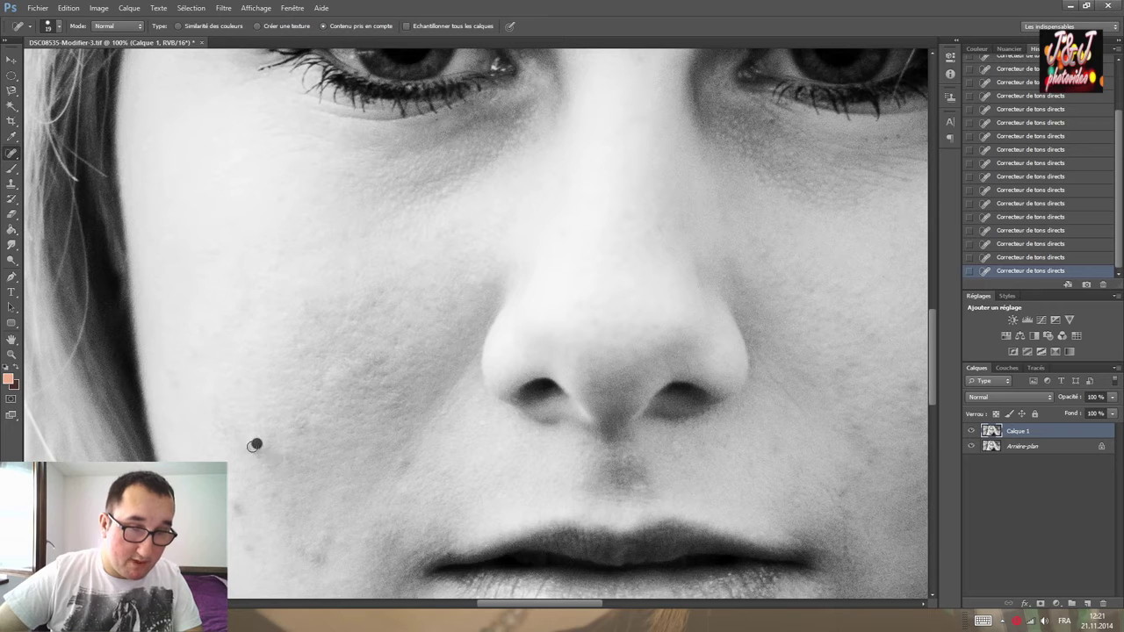
click(306, 427)
mouse_move(271, 445)
mouse_down()
mouse_move(268, 459)
mouse_move(226, 429)
mouse_up()
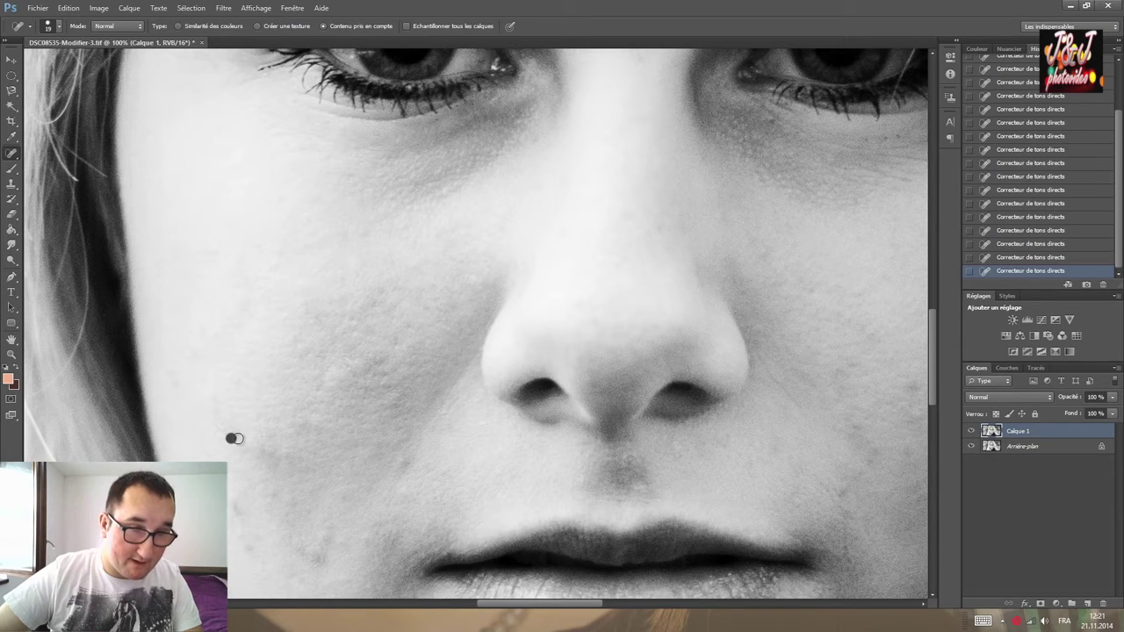
click(235, 505)
click(255, 552)
drag(325, 565, 305, 555)
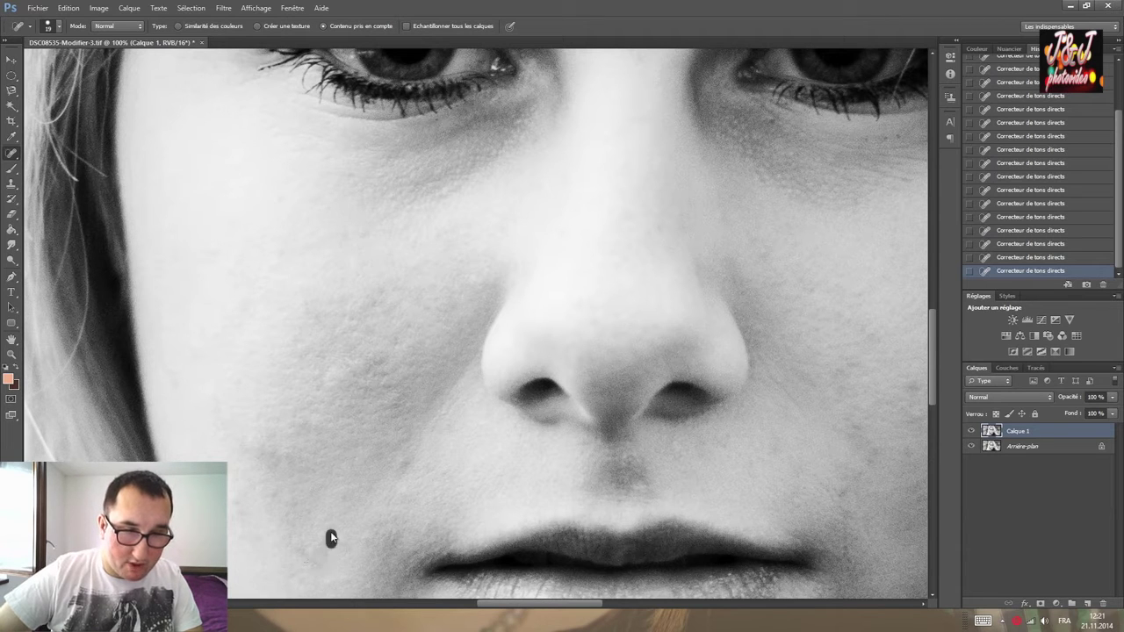
click(364, 539)
click(407, 464)
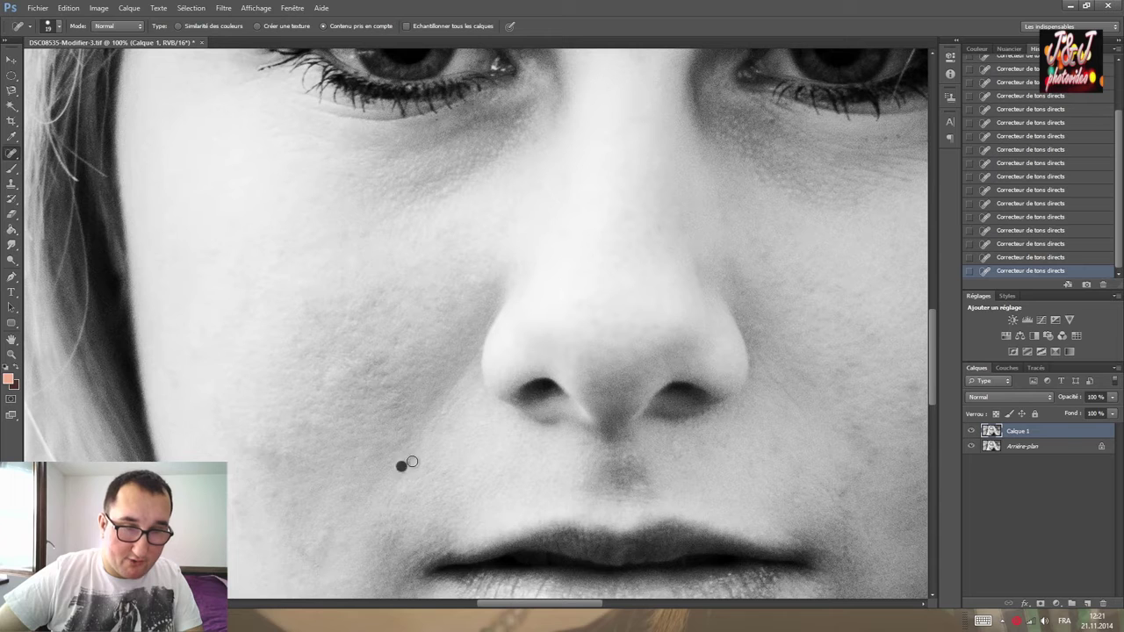
Move to the right cheek and heal the blemishes under the right eye.
mouse_move(523, 457)
mouse_down()
mouse_move(492, 359)
mouse_move(377, 548)
mouse_up()
drag(396, 343, 411, 497)
drag(499, 490, 406, 446)
drag(542, 517, 483, 444)
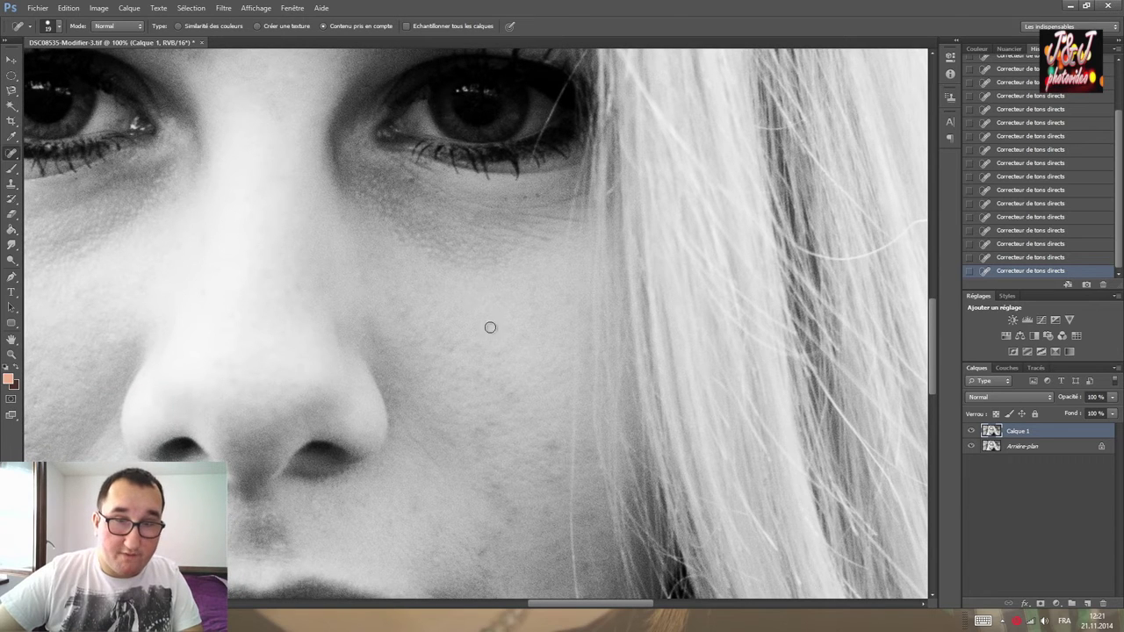
mouse_move(567, 221)
mouse_down()
mouse_move(545, 215)
mouse_move(578, 224)
mouse_move(442, 199)
mouse_move(409, 176)
mouse_up()
drag(490, 237, 473, 235)
mouse_move(536, 251)
mouse_down()
mouse_move(502, 233)
mouse_move(548, 231)
mouse_move(471, 227)
mouse_move(466, 198)
mouse_move(571, 200)
mouse_up()
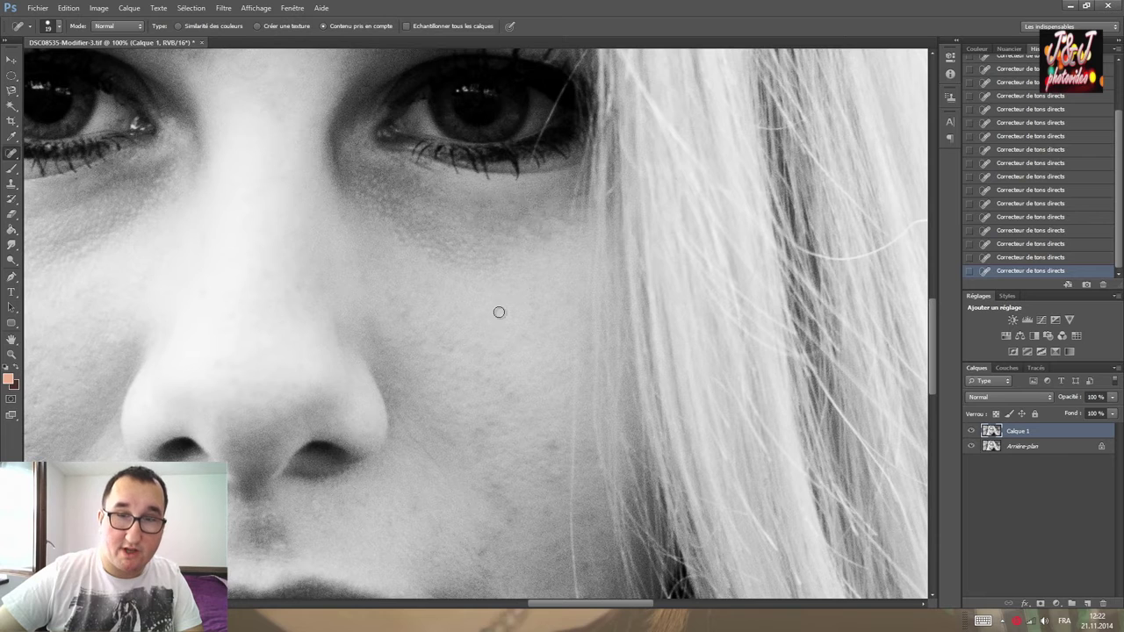
Heal the small spots across the right cheek and beside the nose.
scroll(441, 339, down, 3)
click(498, 342)
drag(422, 321, 439, 320)
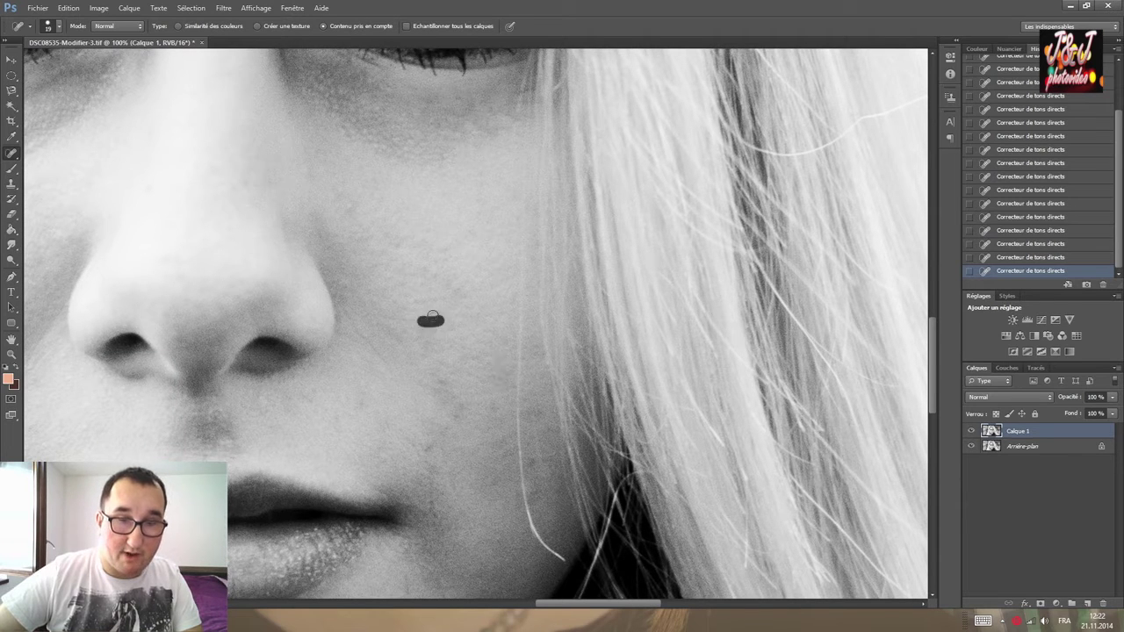
click(429, 275)
click(402, 241)
click(437, 251)
click(349, 204)
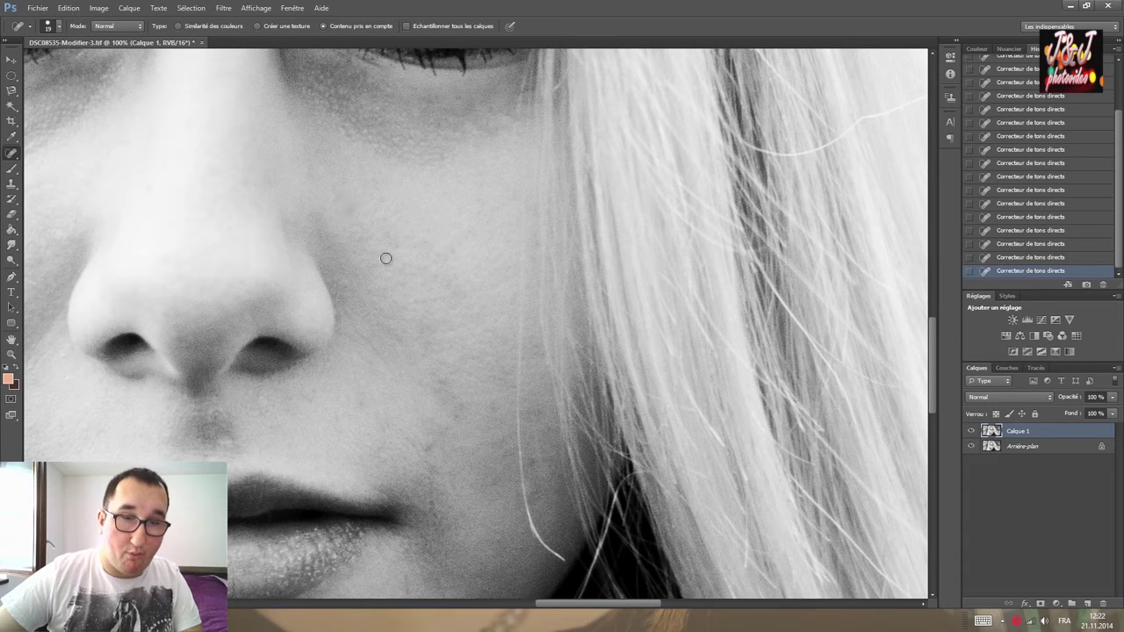
click(446, 394)
Paint away the blemishes and stray hairs along the hair edge and near the lip corner.
drag(437, 434, 431, 464)
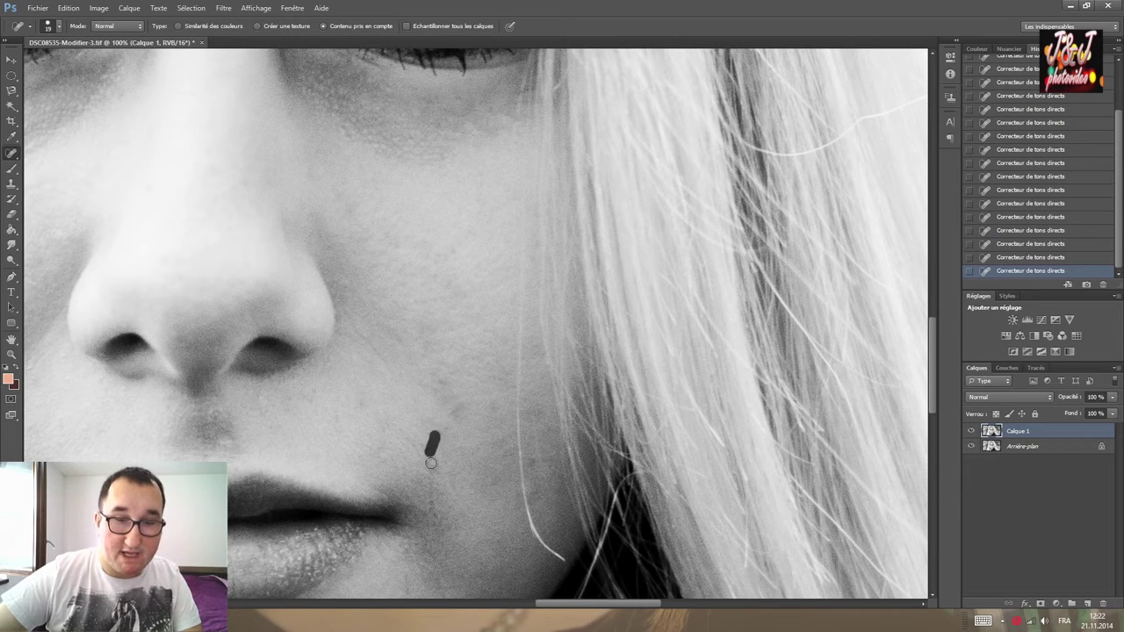
drag(439, 377, 462, 425)
drag(523, 263, 521, 303)
click(521, 316)
mouse_move(521, 352)
mouse_down()
mouse_move(538, 527)
mouse_move(515, 489)
mouse_move(541, 513)
mouse_up()
drag(501, 411, 515, 413)
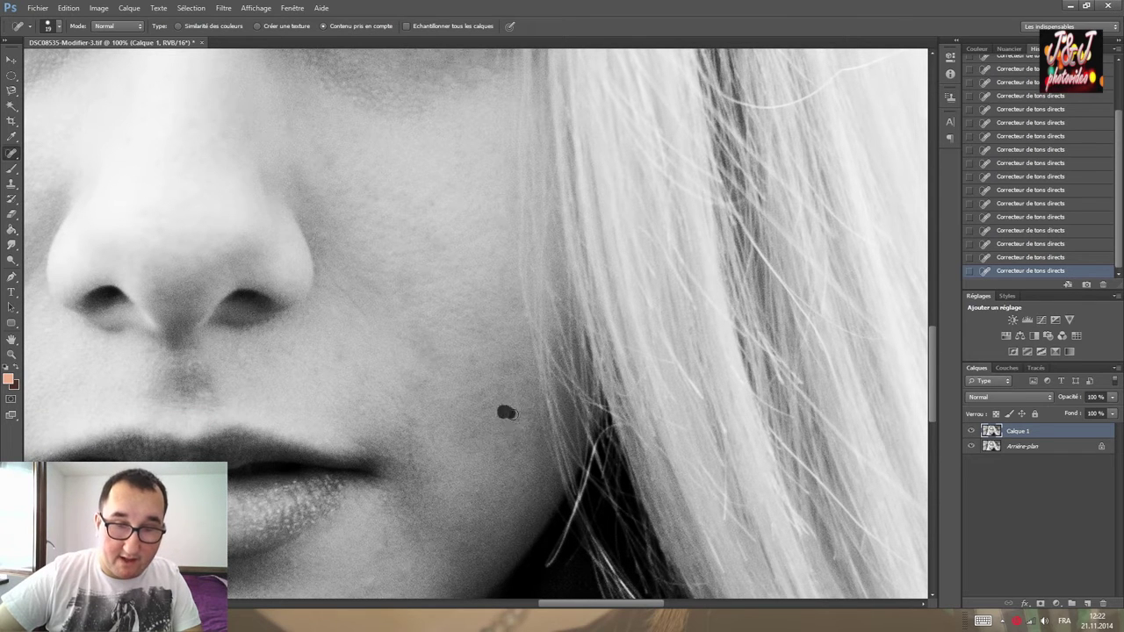
click(510, 370)
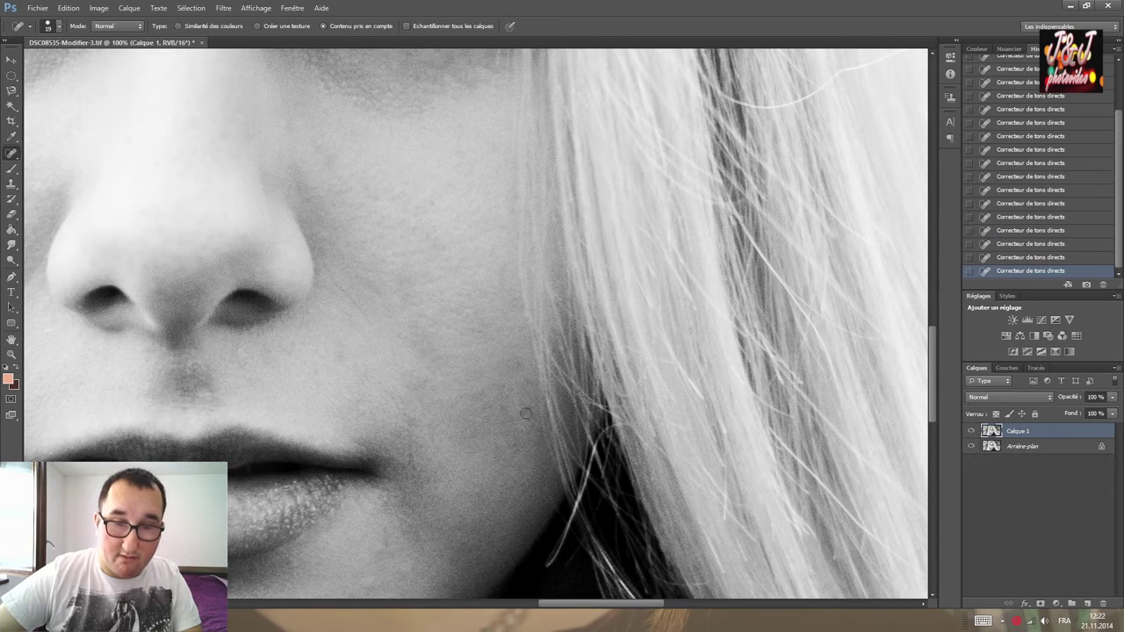
Heal a spot above the lip and the blemishes on the left cheek beside the mouth.
drag(326, 459, 512, 381)
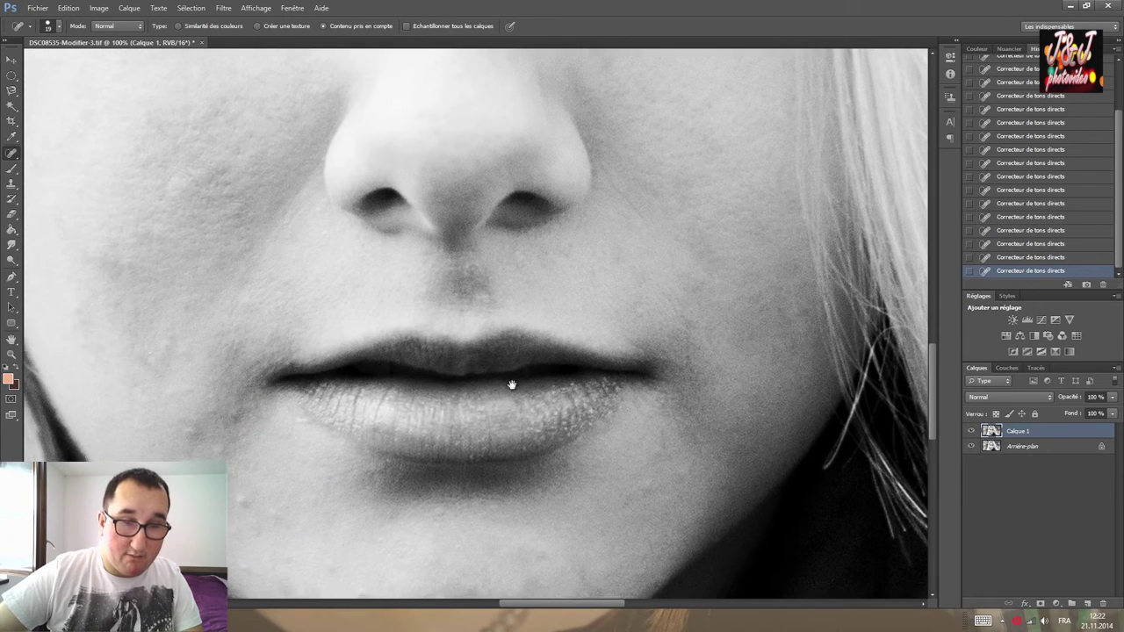
click(478, 267)
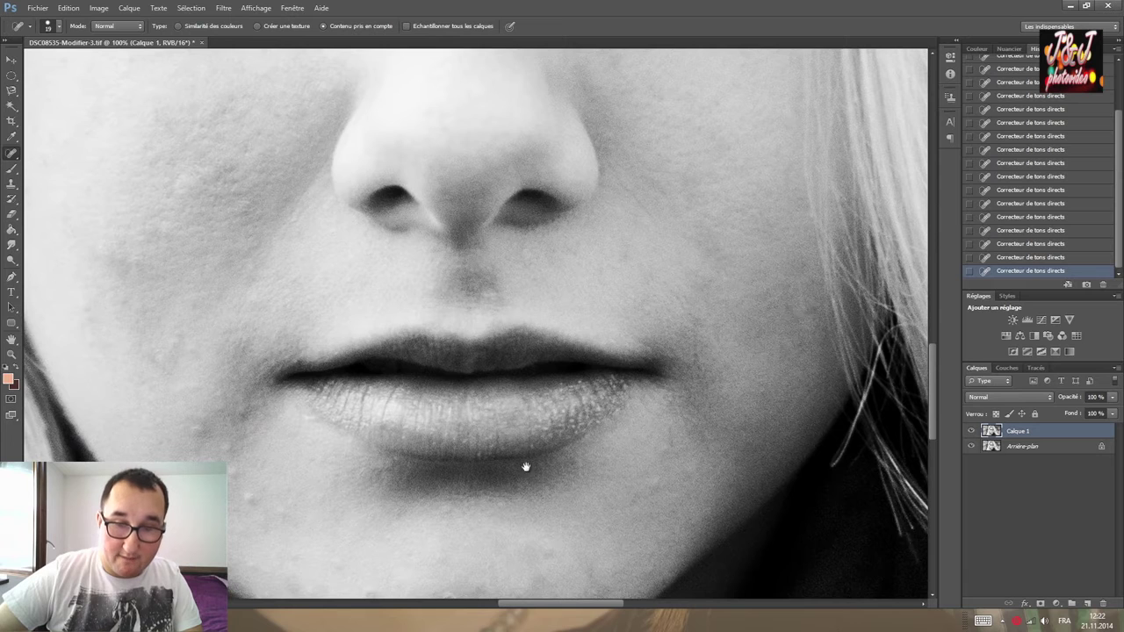
drag(527, 467, 515, 334)
drag(342, 390, 408, 431)
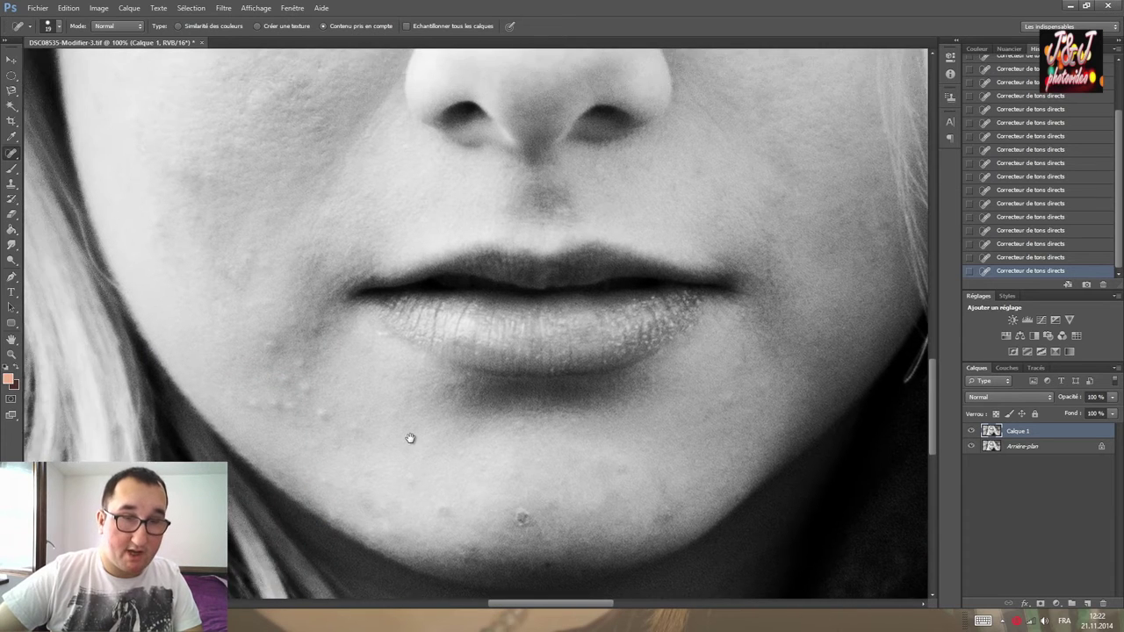
mouse_move(291, 317)
mouse_down()
mouse_move(317, 298)
mouse_move(319, 313)
mouse_up()
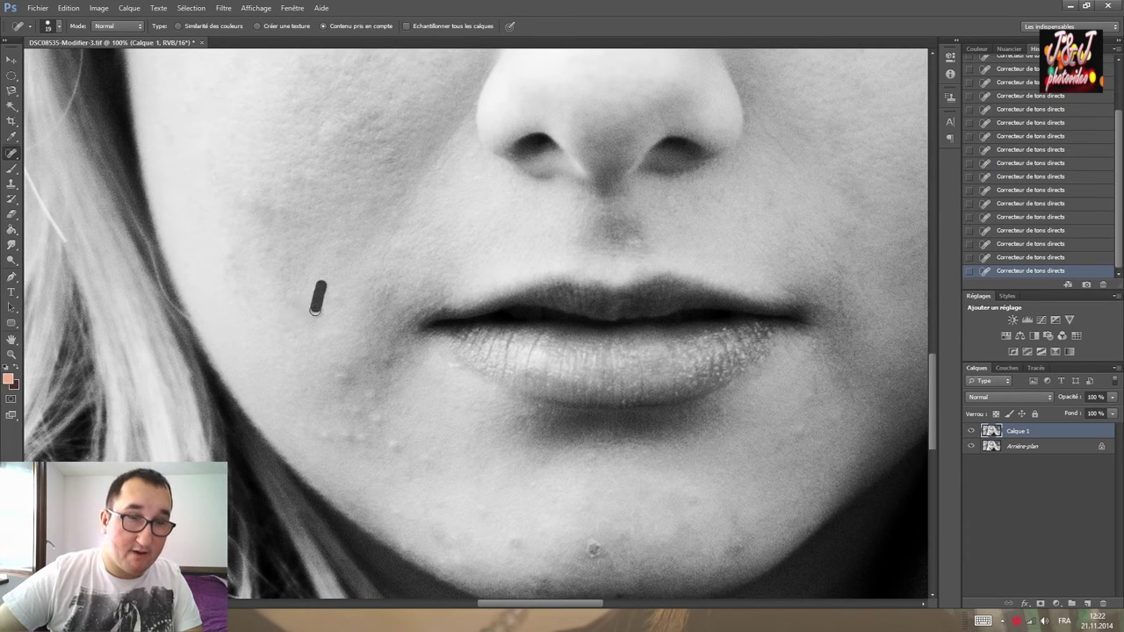
mouse_move(268, 213)
mouse_down()
mouse_move(256, 208)
mouse_move(288, 220)
mouse_up()
click(302, 179)
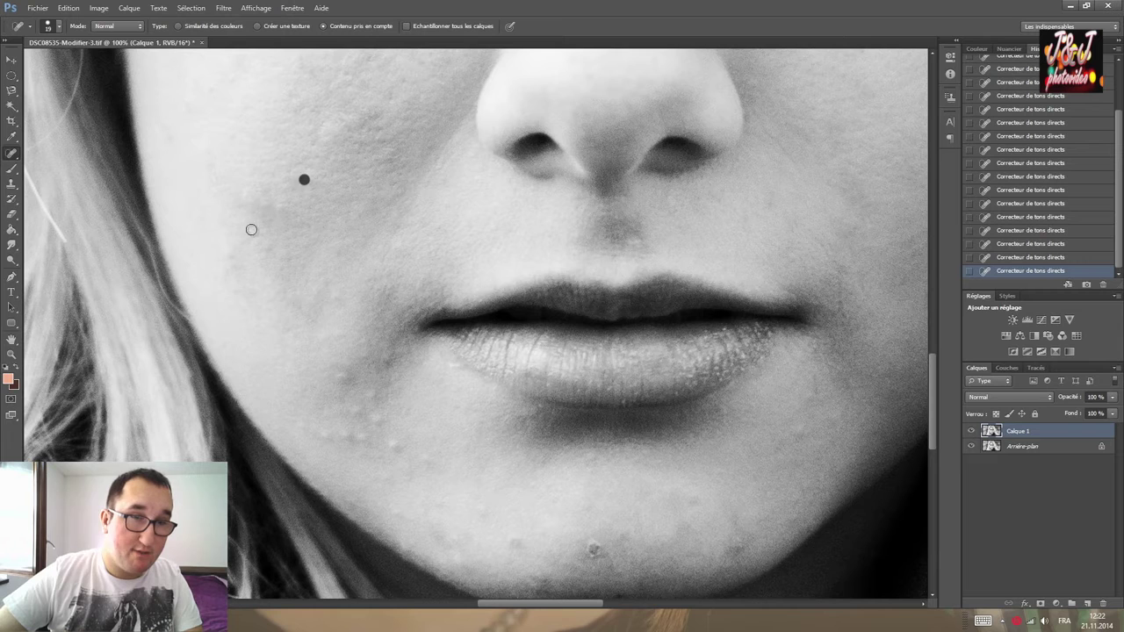
drag(235, 249, 233, 264)
Heal the spots and small bumps below the mouth corner and beside the chin.
click(270, 251)
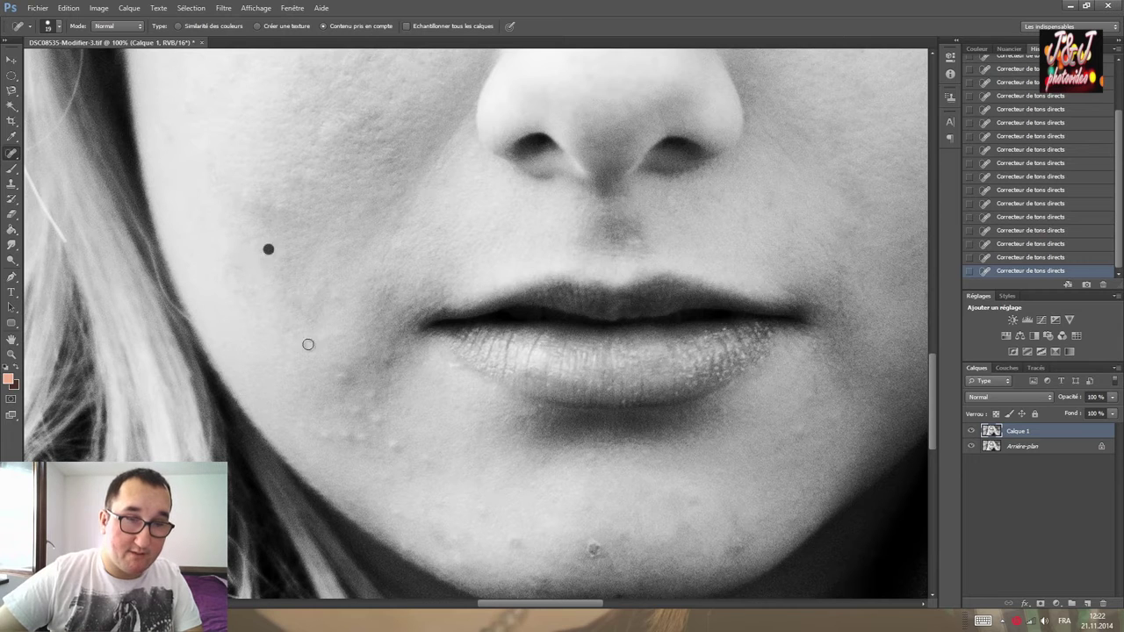
click(344, 377)
click(364, 359)
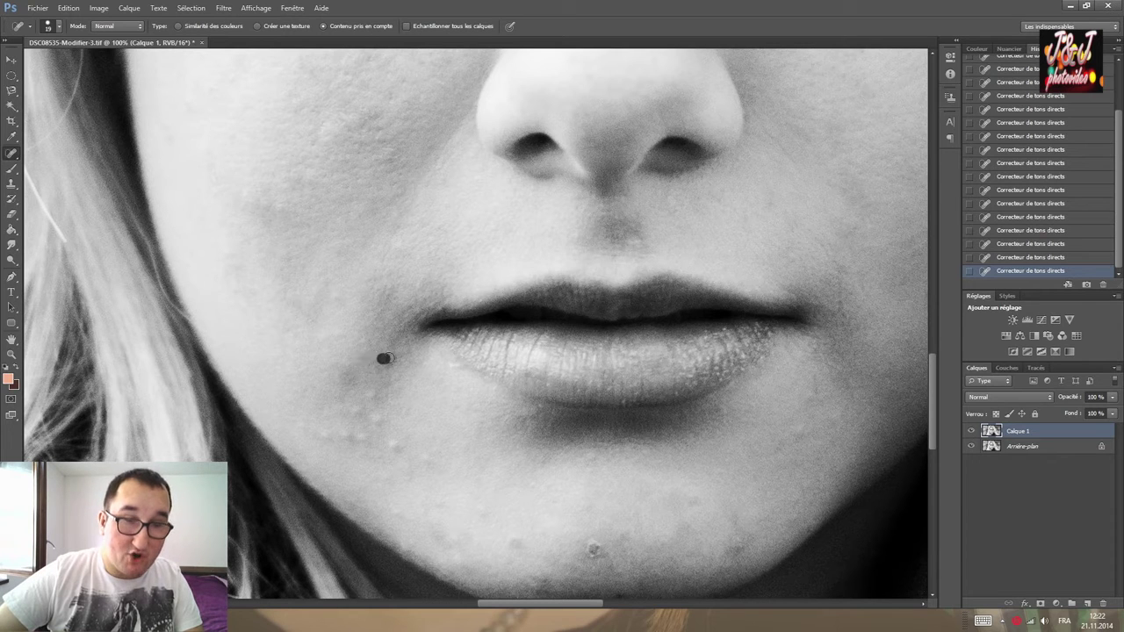
drag(345, 370, 346, 378)
click(372, 399)
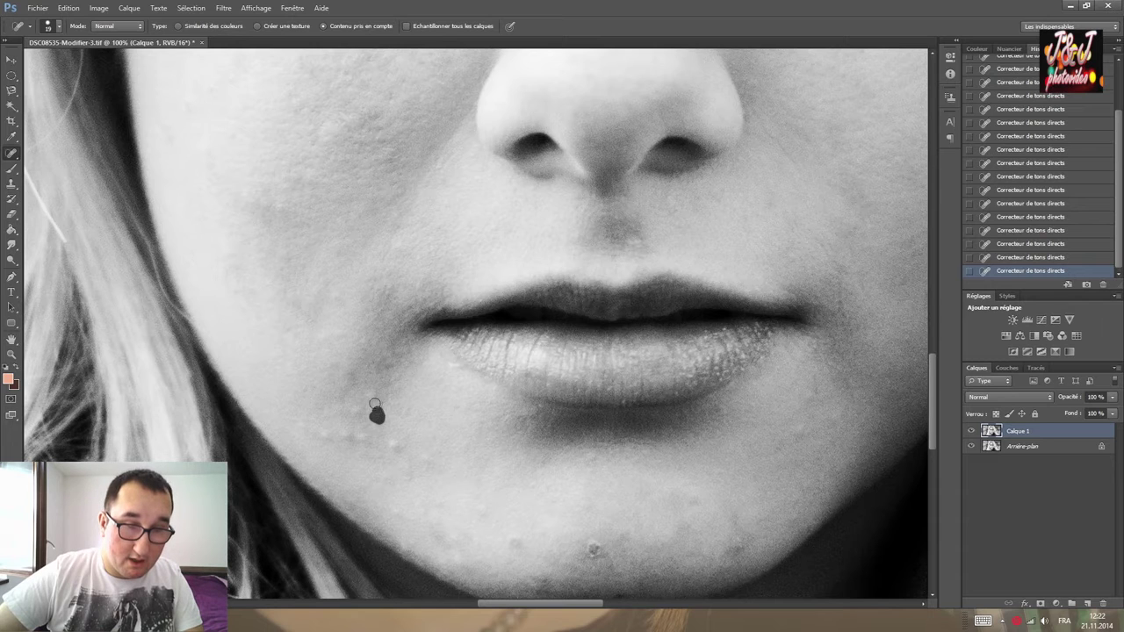
click(358, 409)
click(330, 435)
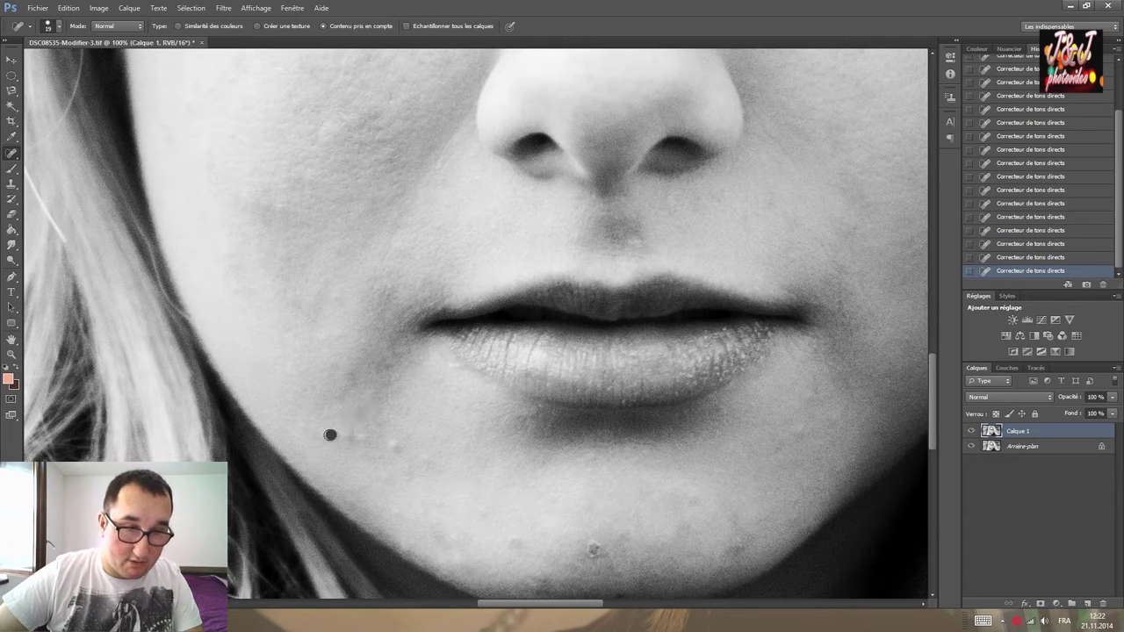
click(329, 418)
click(355, 440)
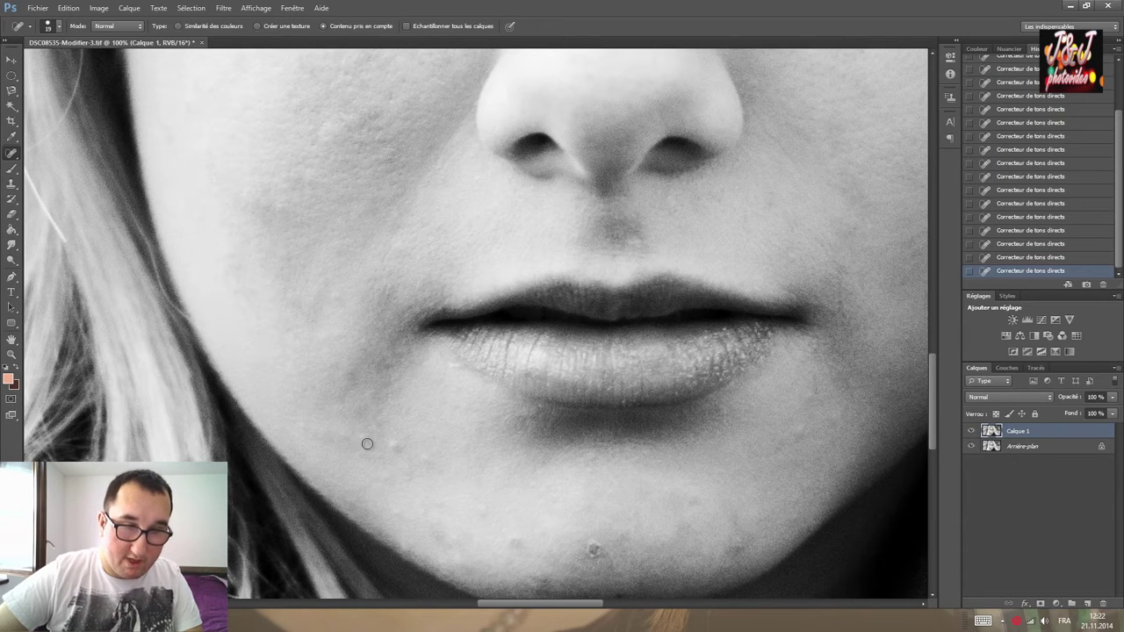
Heal the spots below the lower lip and around the lip corners.
click(402, 442)
click(351, 377)
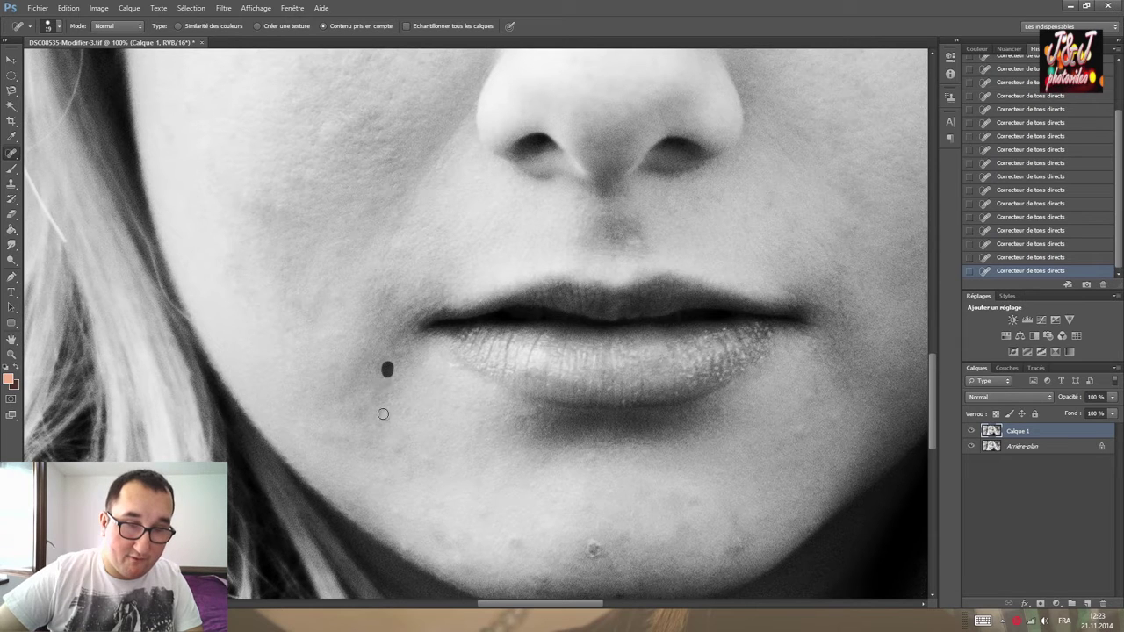
mouse_move(357, 447)
mouse_down()
mouse_move(336, 443)
mouse_move(404, 451)
mouse_up()
click(334, 448)
drag(587, 514, 480, 448)
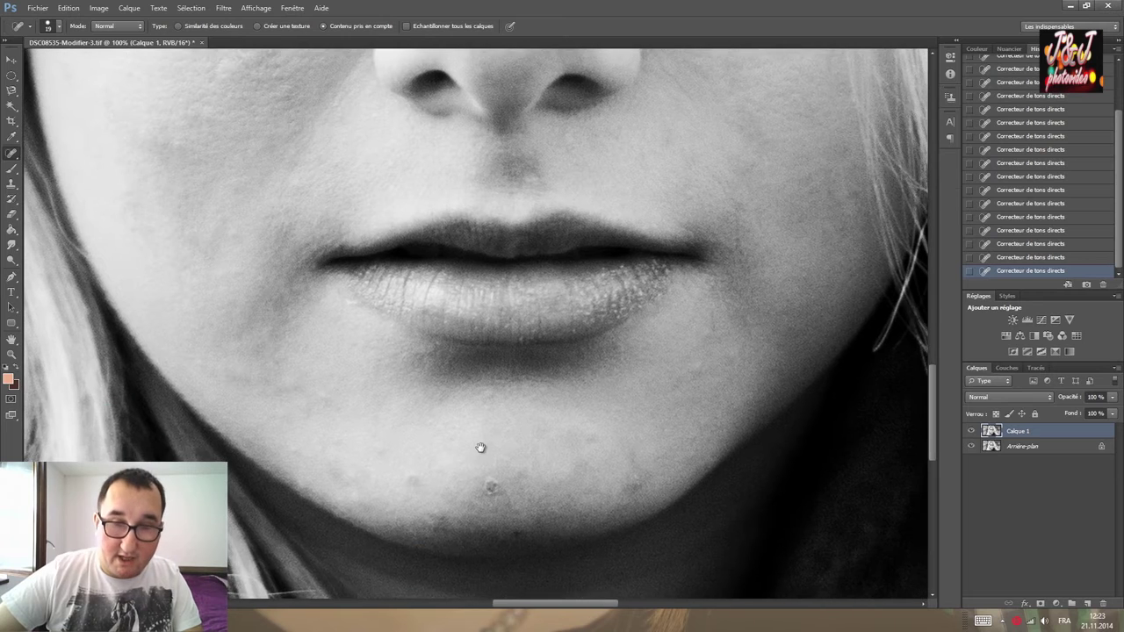
mouse_move(483, 492)
mouse_down()
mouse_move(490, 481)
mouse_move(476, 491)
mouse_move(399, 480)
mouse_up()
Heal the remaining spots across the chin and along the jaw.
click(497, 492)
click(485, 494)
click(332, 468)
click(435, 518)
drag(615, 505, 640, 481)
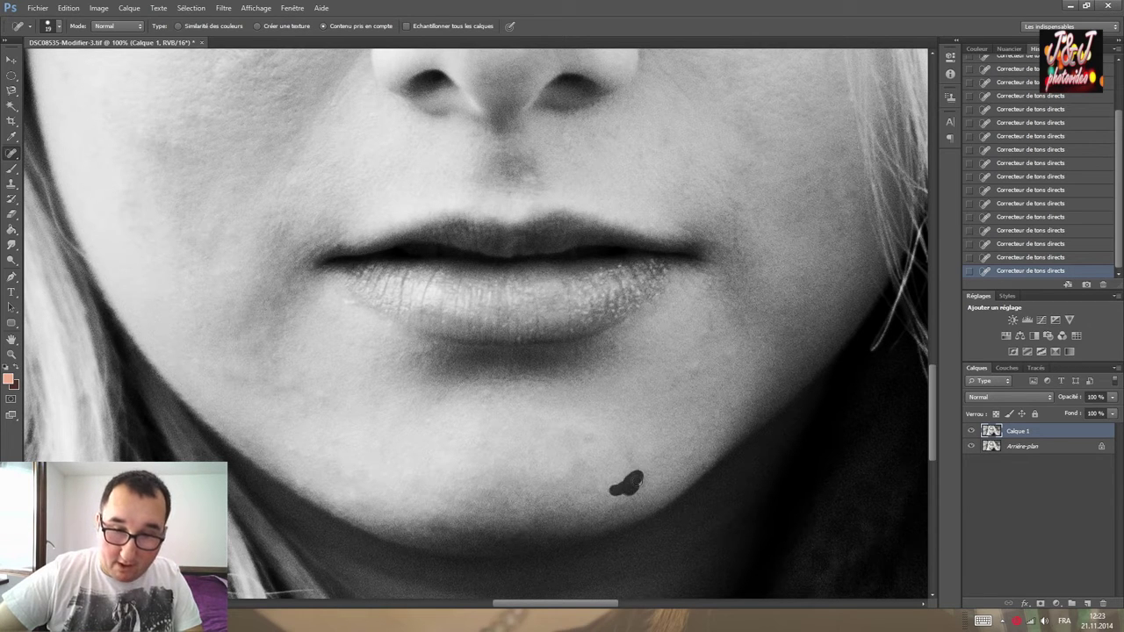
drag(439, 527, 425, 525)
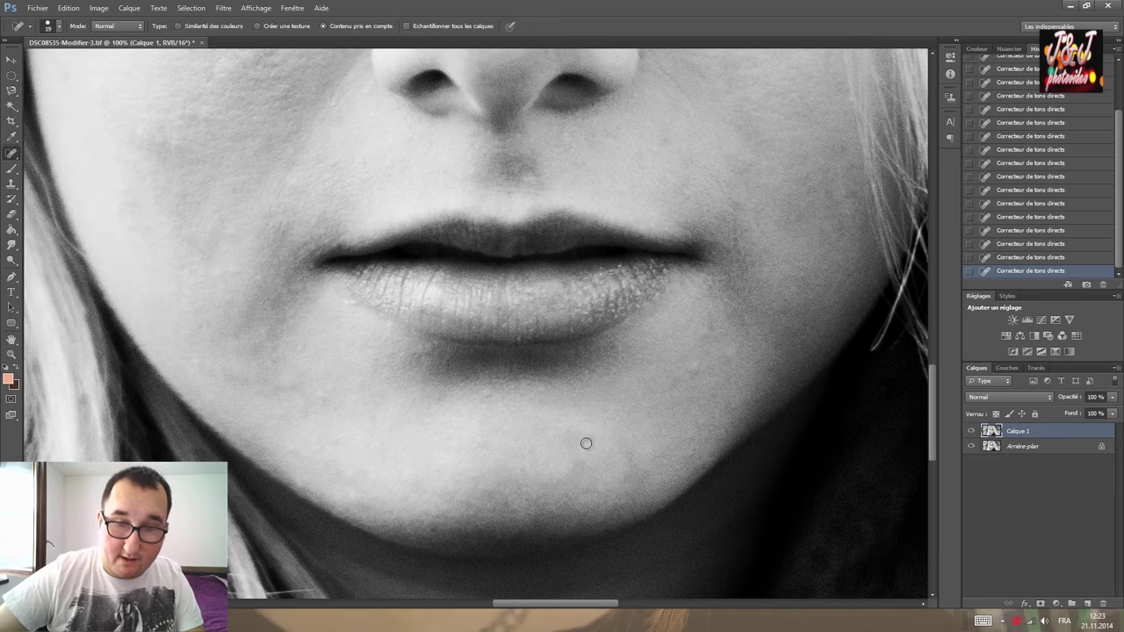
Spot-heal the skin marks just above the upper lip.
scroll(553, 319, up, 1)
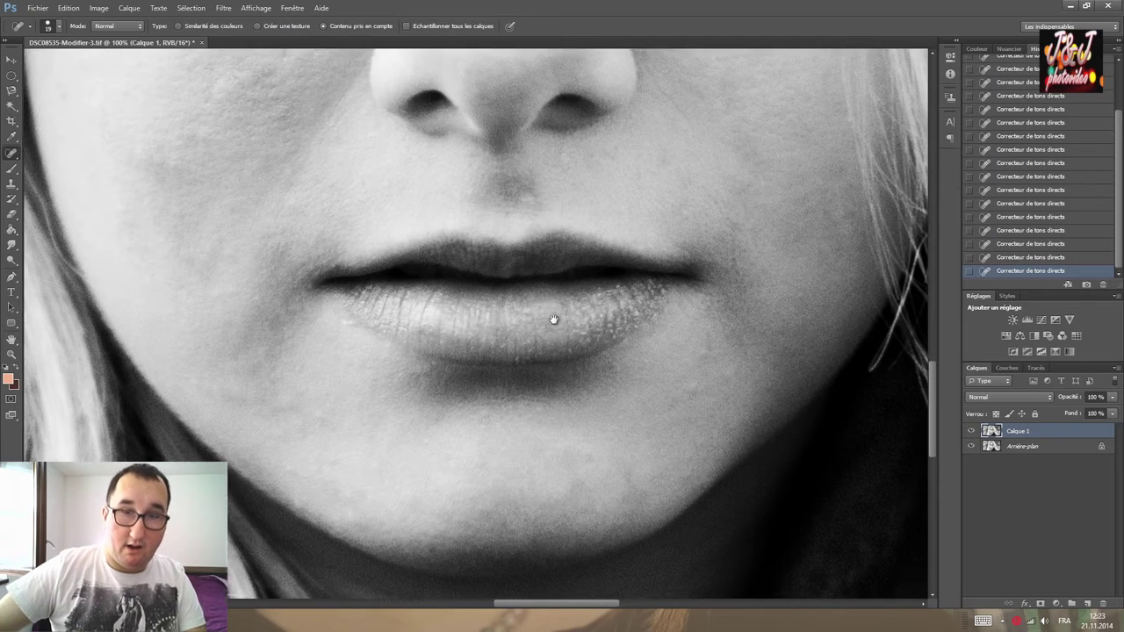
scroll(494, 319, up, 3)
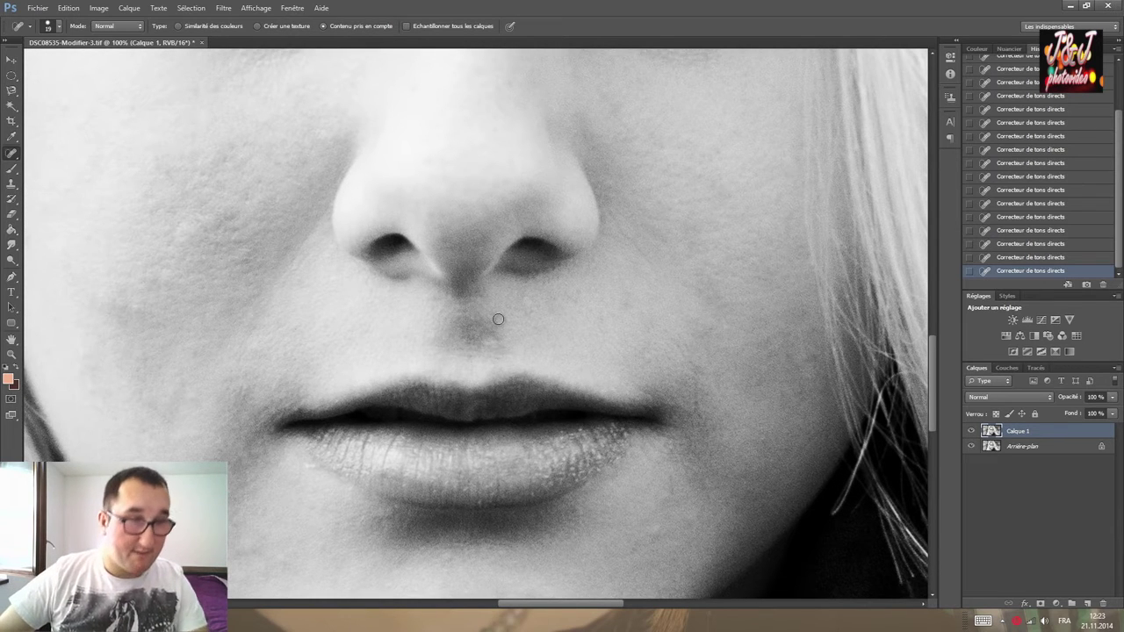
click(443, 325)
mouse_move(476, 319)
mouse_down()
mouse_move(492, 327)
mouse_move(463, 347)
mouse_move(484, 329)
mouse_up()
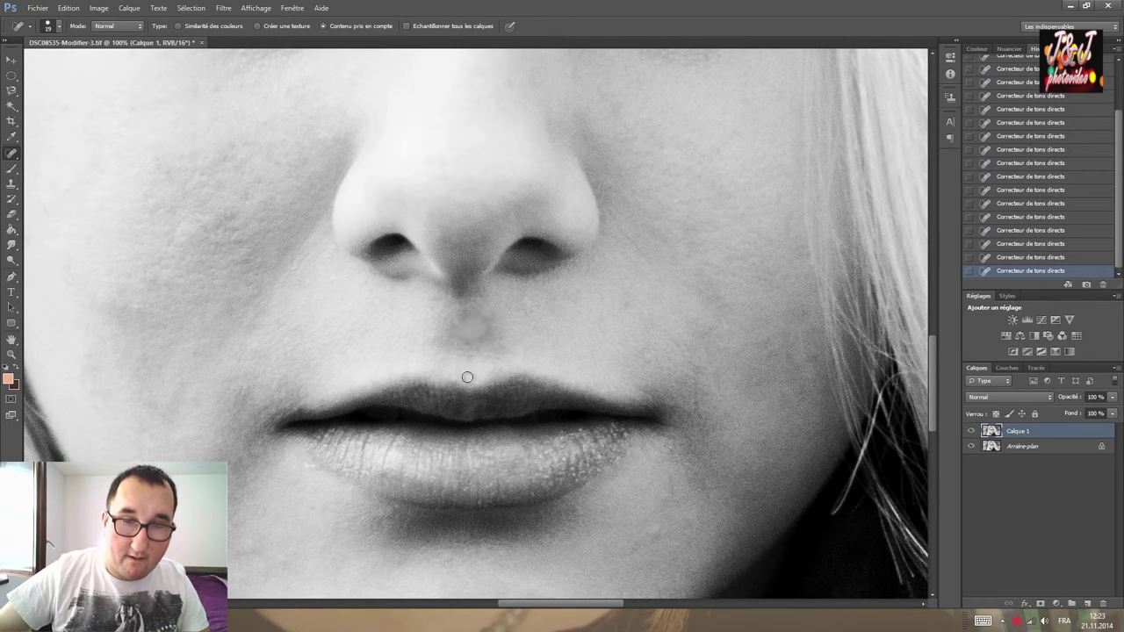
drag(480, 317, 450, 334)
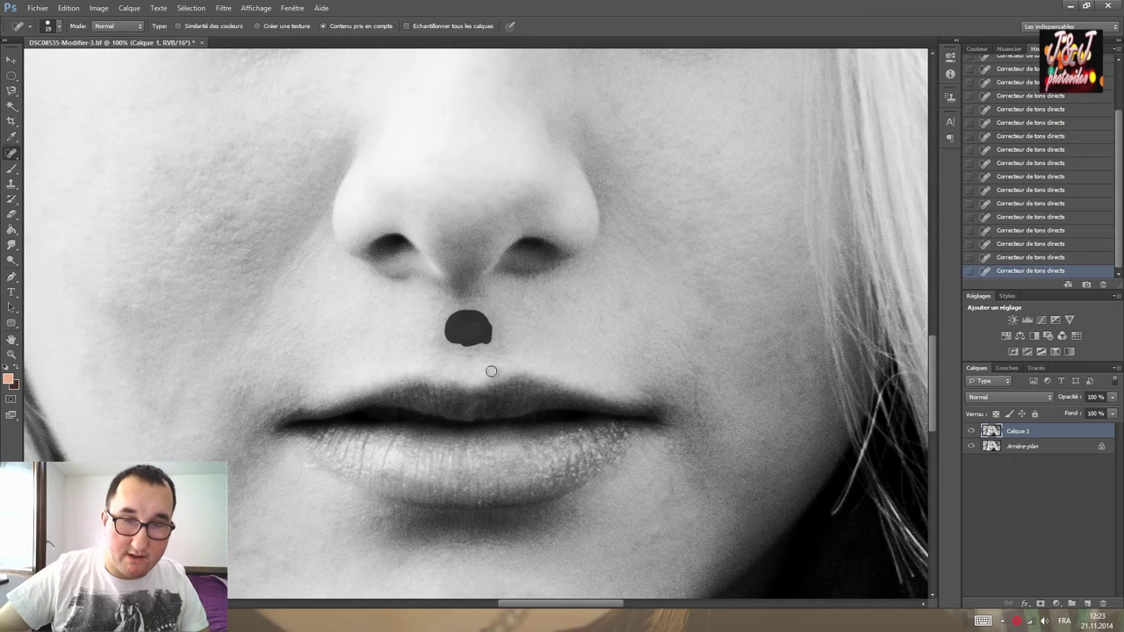
mouse_move(496, 344)
mouse_down()
mouse_move(449, 344)
mouse_move(489, 320)
mouse_move(490, 351)
mouse_move(449, 342)
mouse_up()
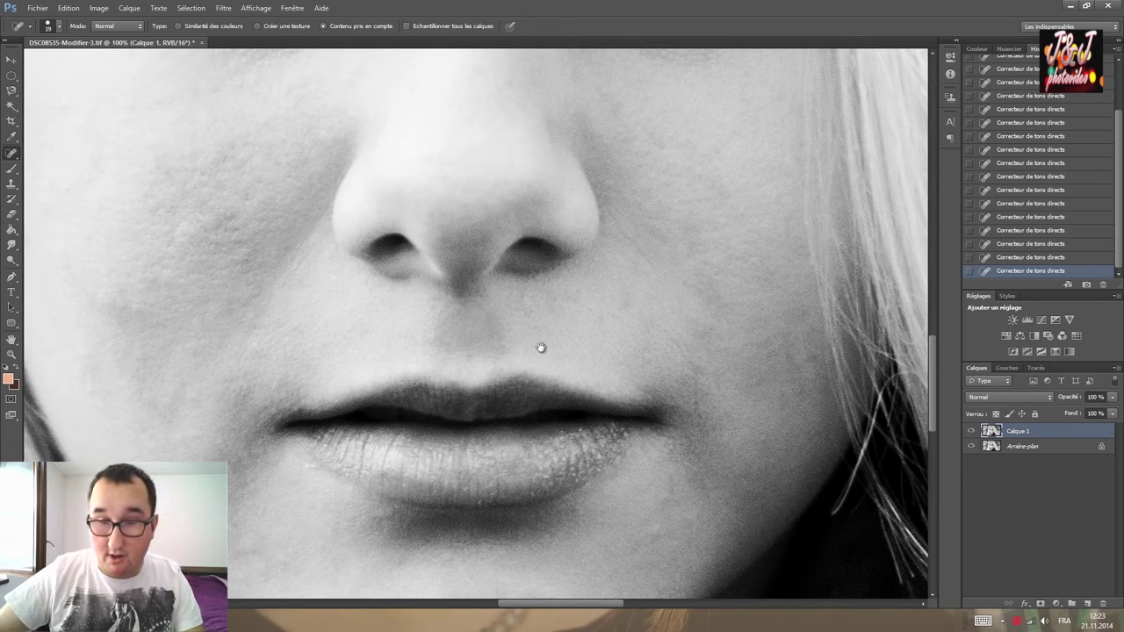
drag(625, 347, 586, 284)
Spot-heal two marks on the chin just below the lower lip.
mouse_move(497, 441)
mouse_down()
mouse_move(413, 429)
mouse_move(421, 361)
mouse_up()
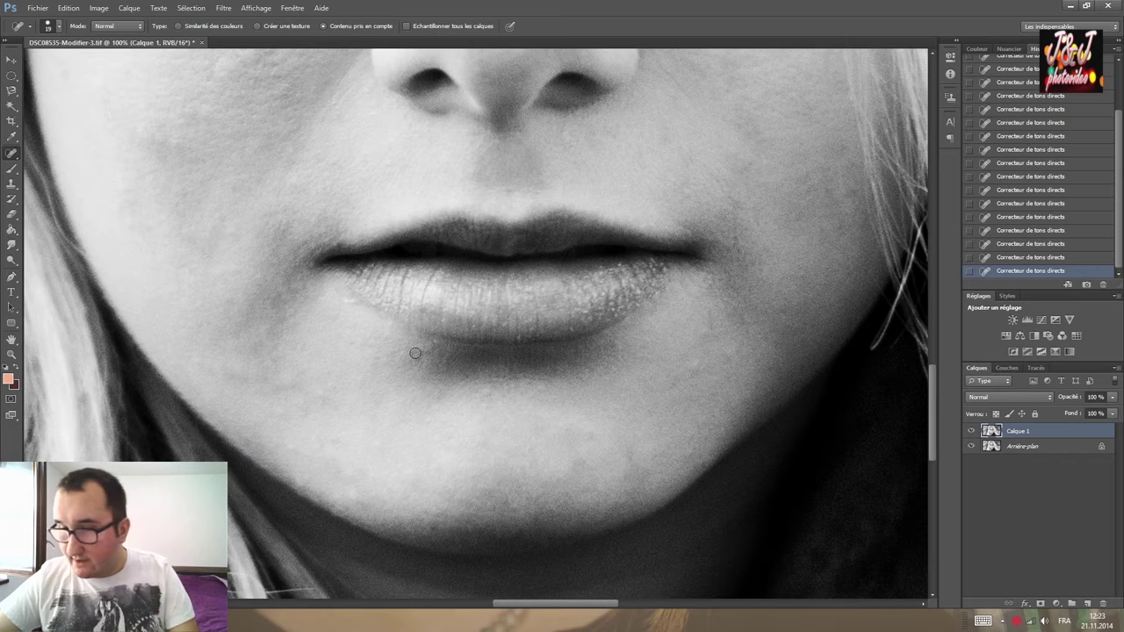
click(428, 351)
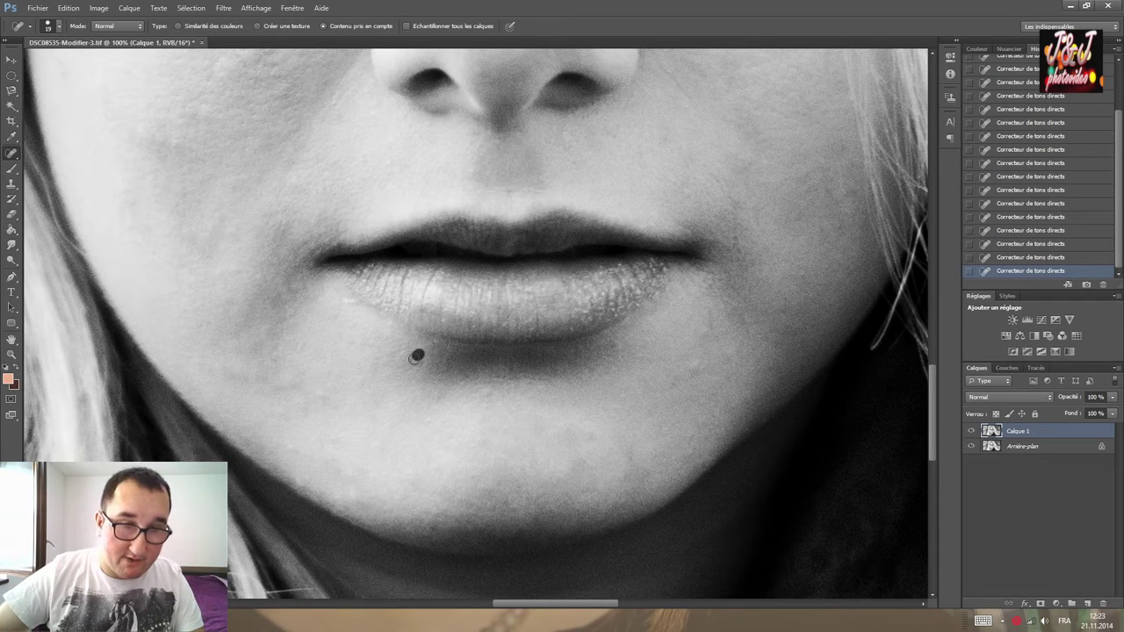
drag(687, 371, 699, 362)
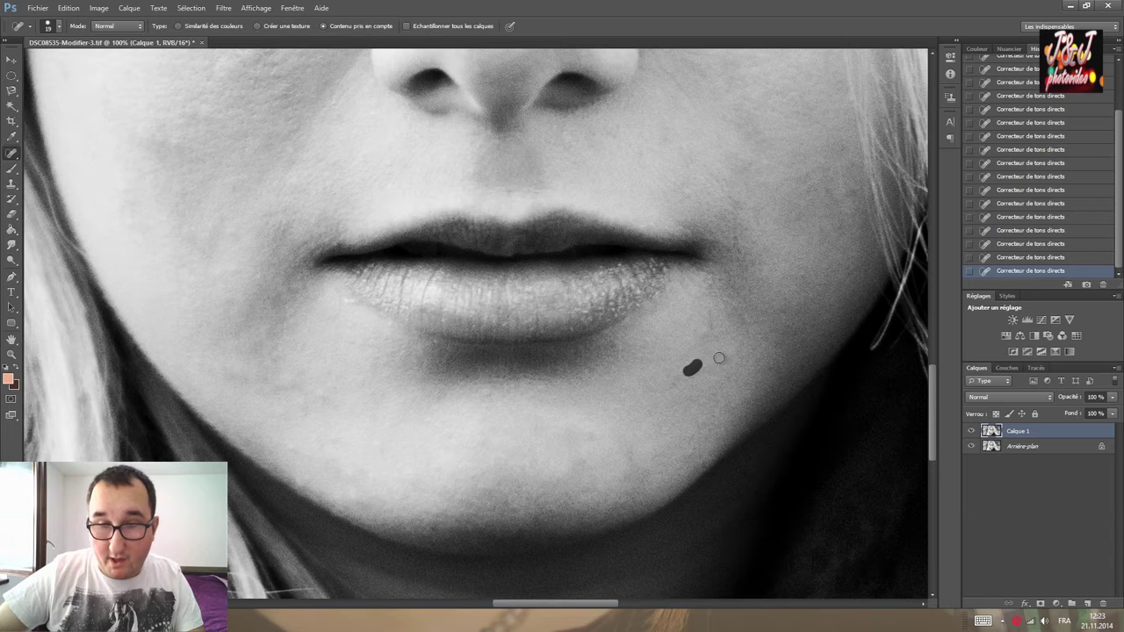
mouse_move(652, 268)
mouse_down()
mouse_move(549, 410)
mouse_move(727, 336)
mouse_up()
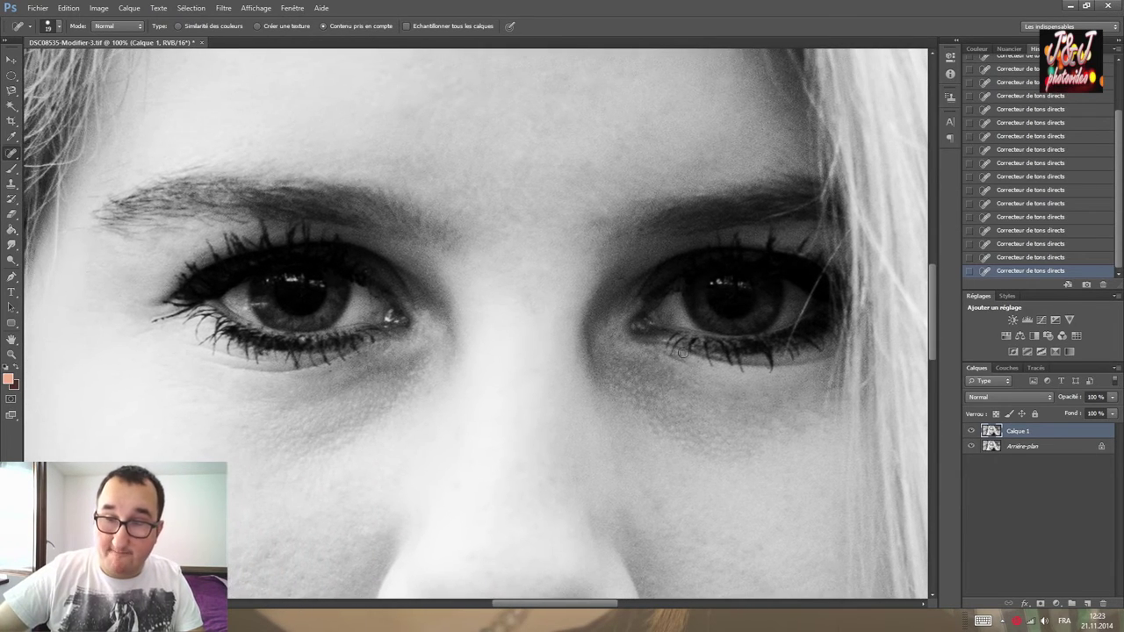
Spot-heal the small marks along the lower lash line of both eyes.
drag(675, 360, 662, 355)
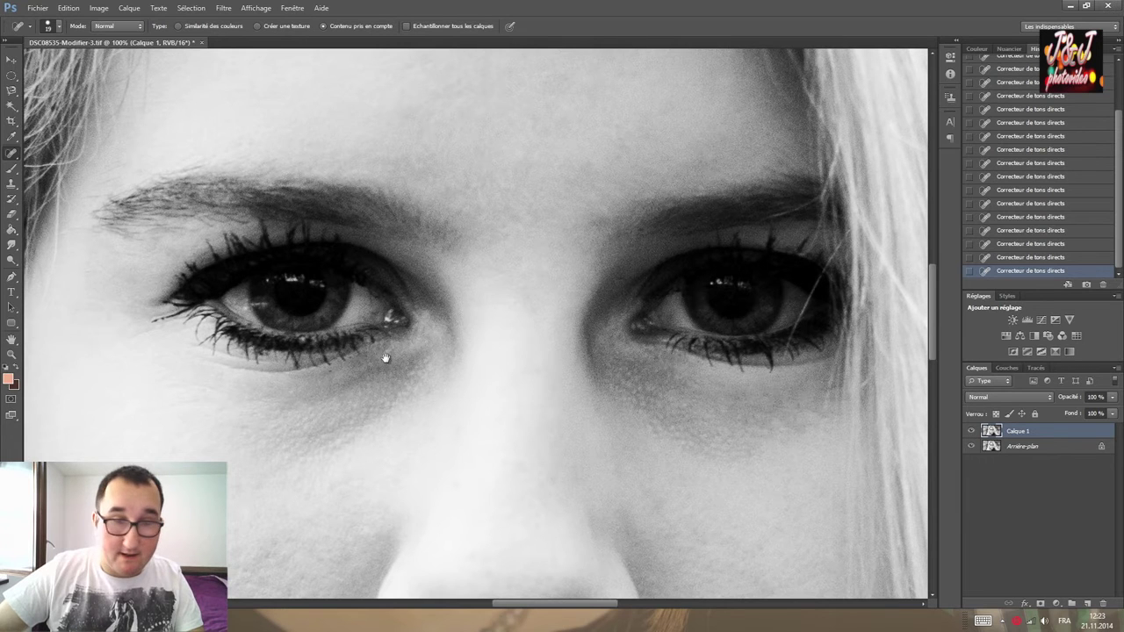
drag(357, 404, 407, 399)
mouse_move(239, 346)
mouse_down()
mouse_move(315, 378)
mouse_move(352, 355)
mouse_move(397, 355)
mouse_up()
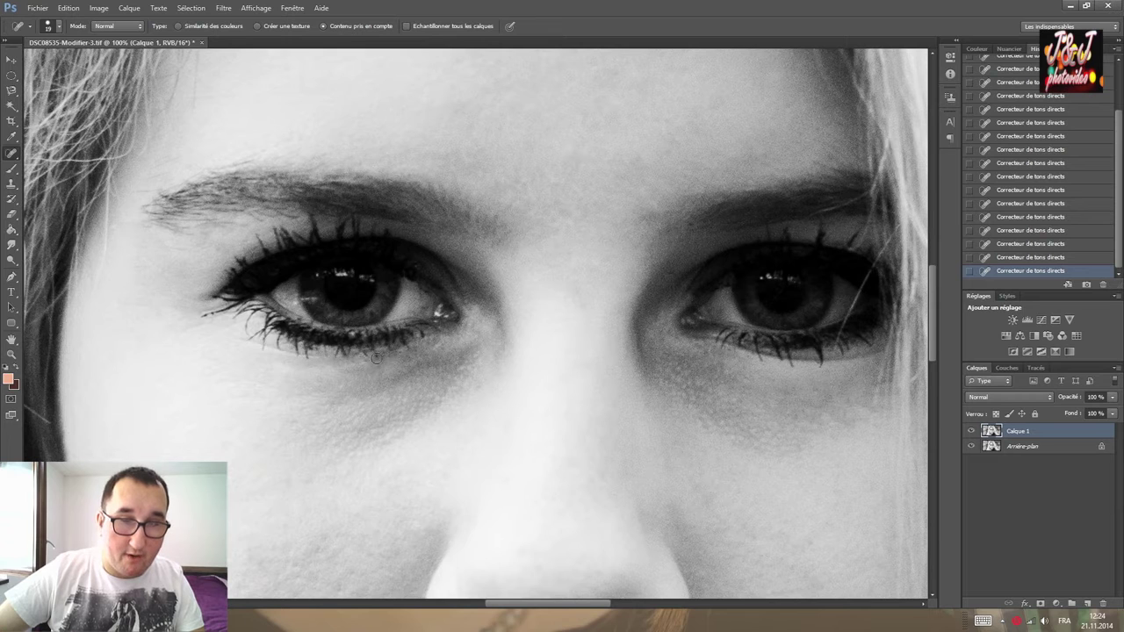
drag(304, 357, 249, 348)
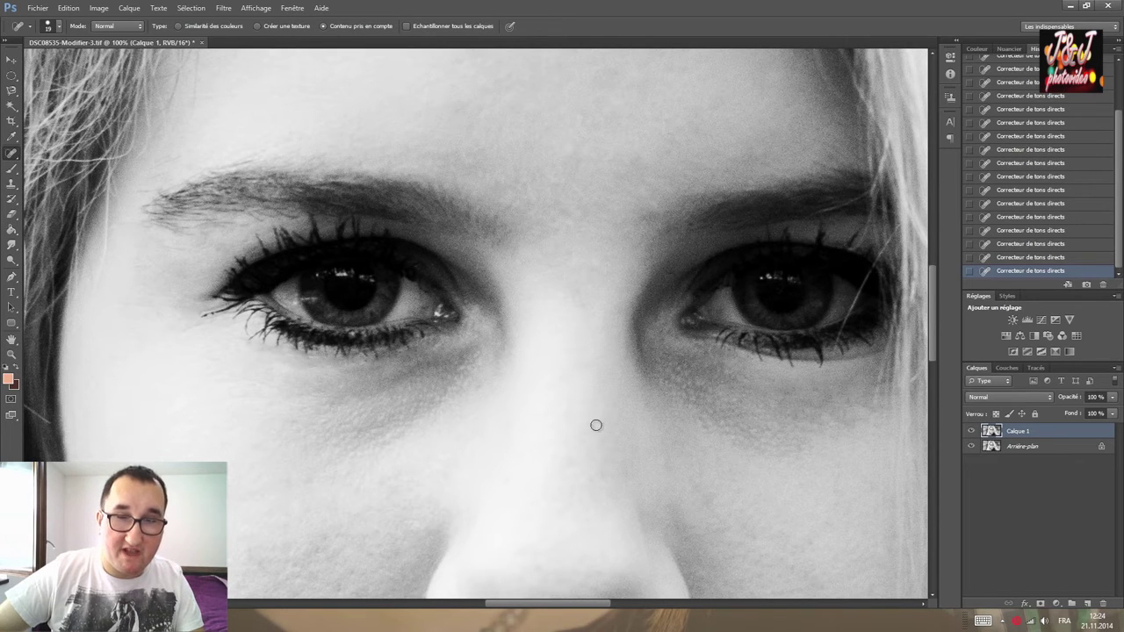
scroll(597, 425, right, 2)
scroll(446, 427, right, 3)
scroll(570, 384, right, 2)
drag(627, 358, 579, 363)
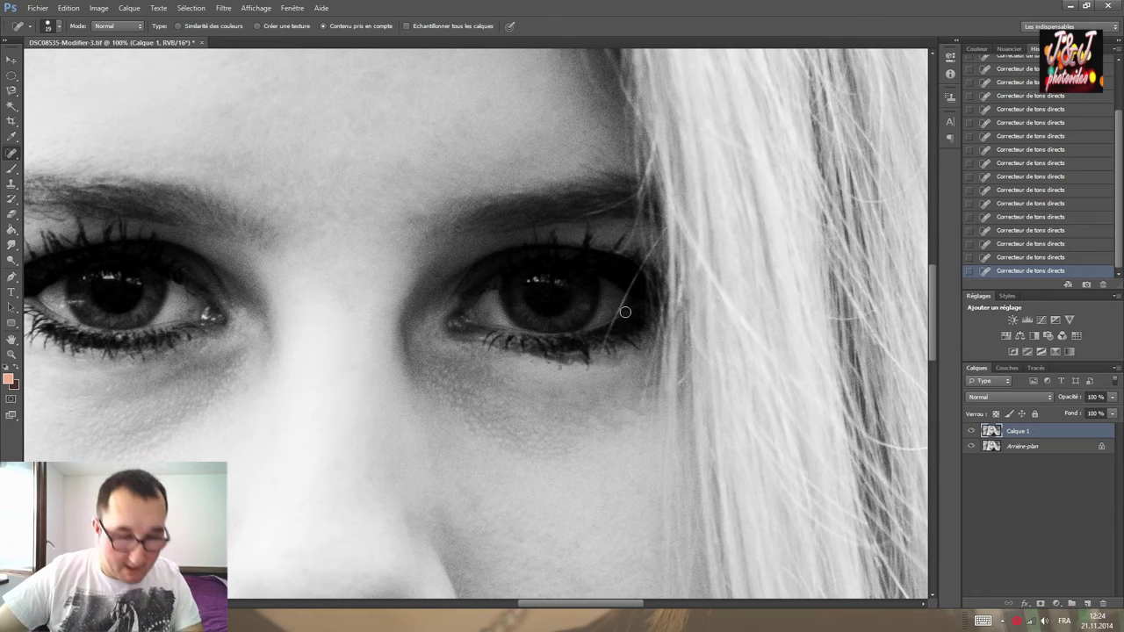
Zoom in on the right eye and clone out the hair strand's upper part near the brow.
key(s)
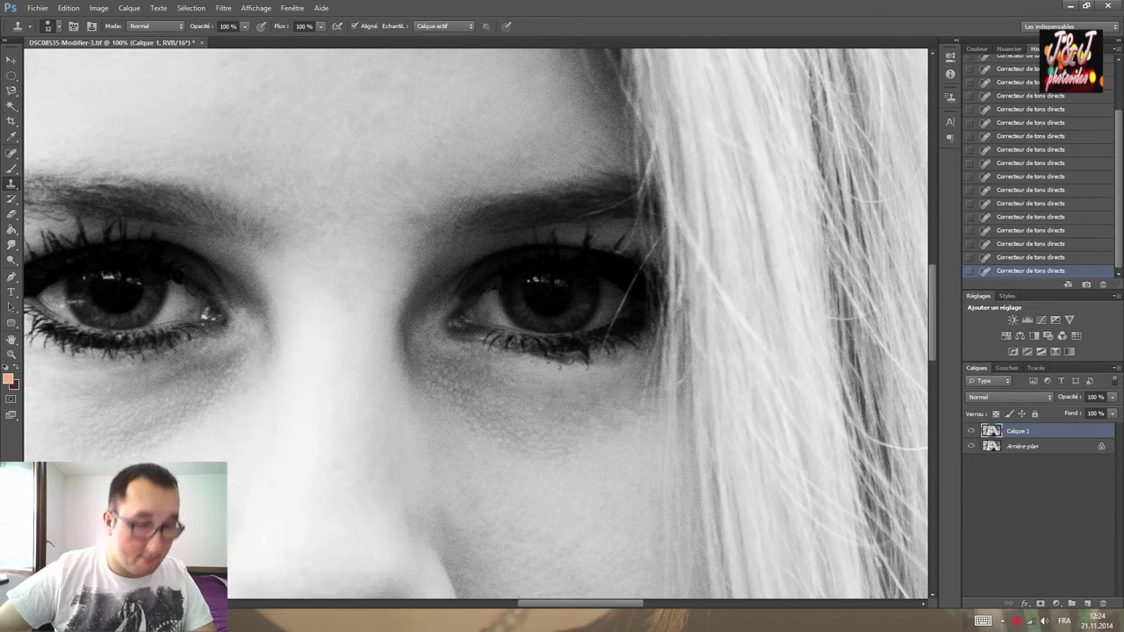
key(z)
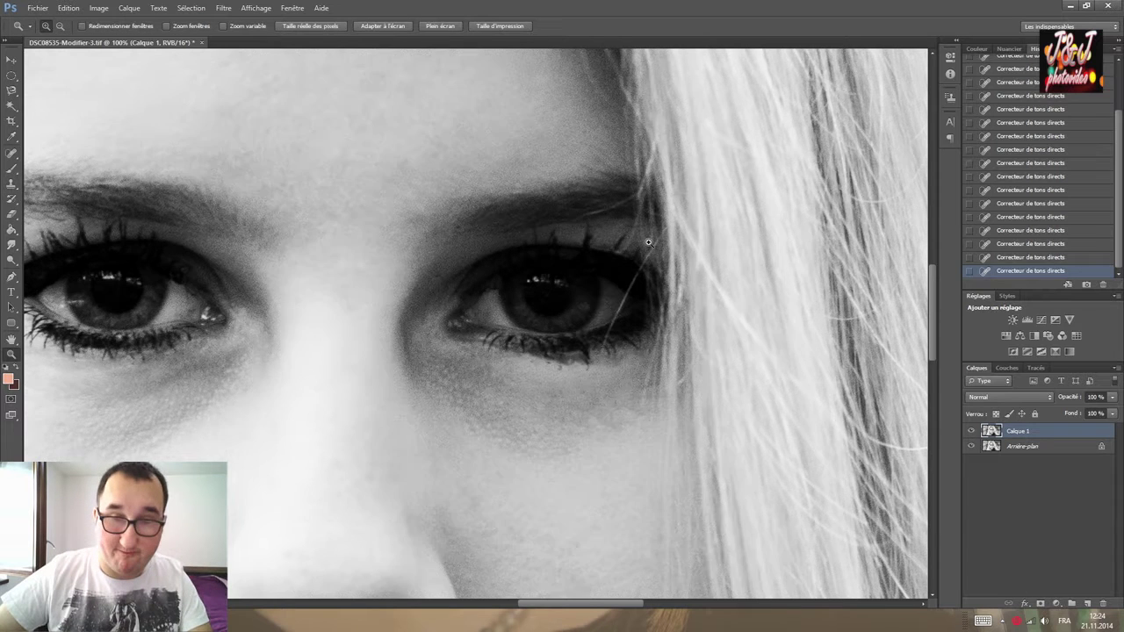
click(647, 249)
scroll(629, 208, down, 2)
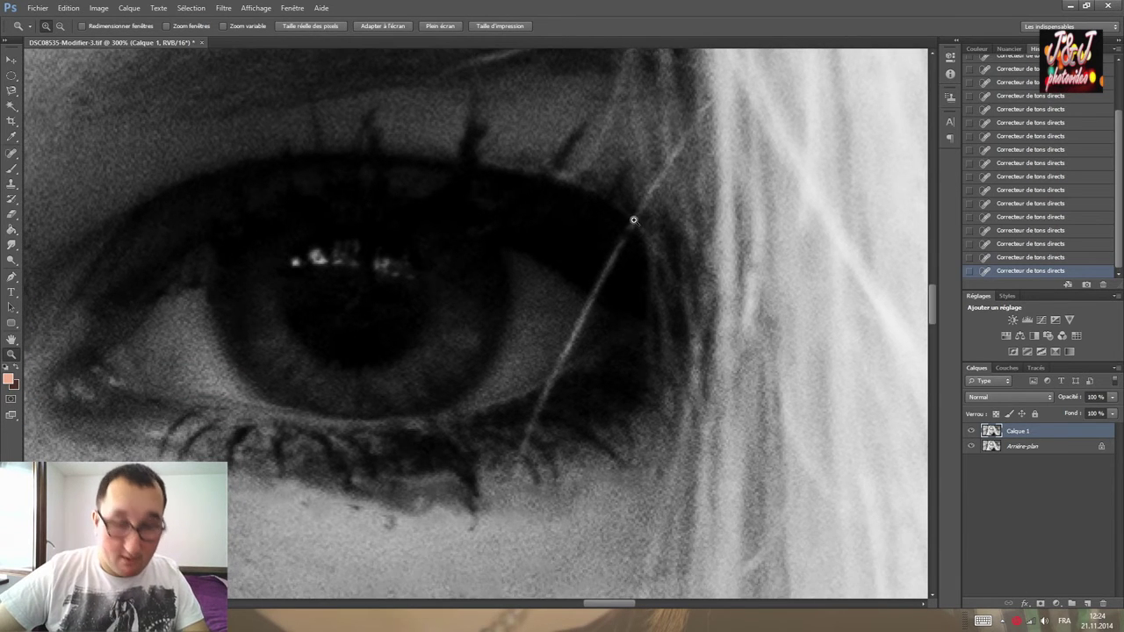
key(s)
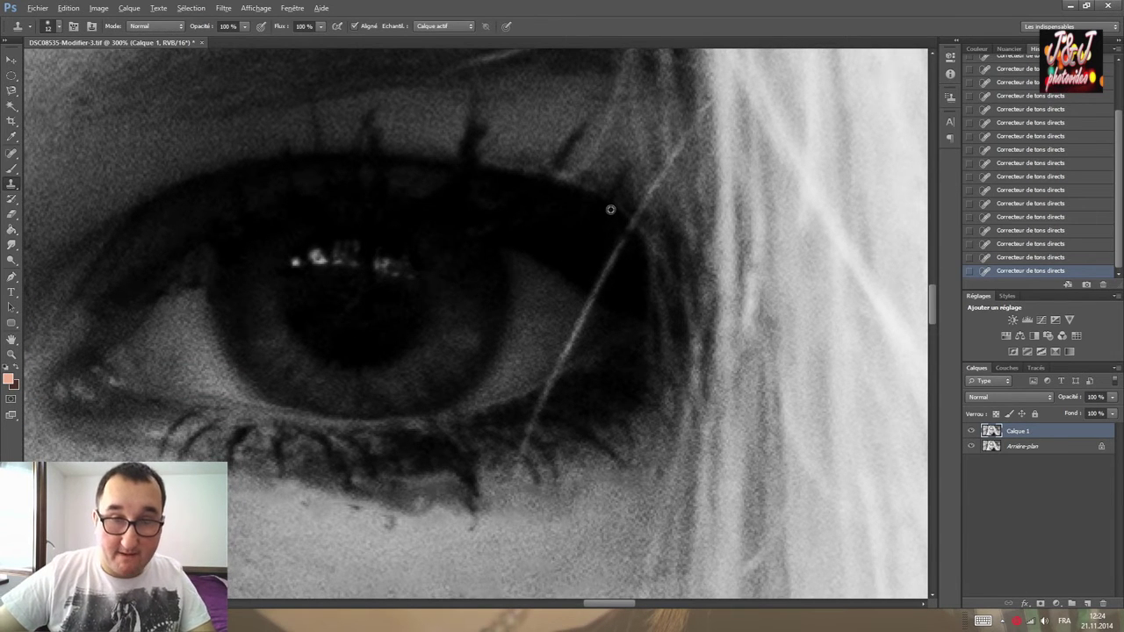
mouse_move(695, 94)
mouse_down()
mouse_move(706, 107)
mouse_move(686, 127)
mouse_up()
click(669, 160)
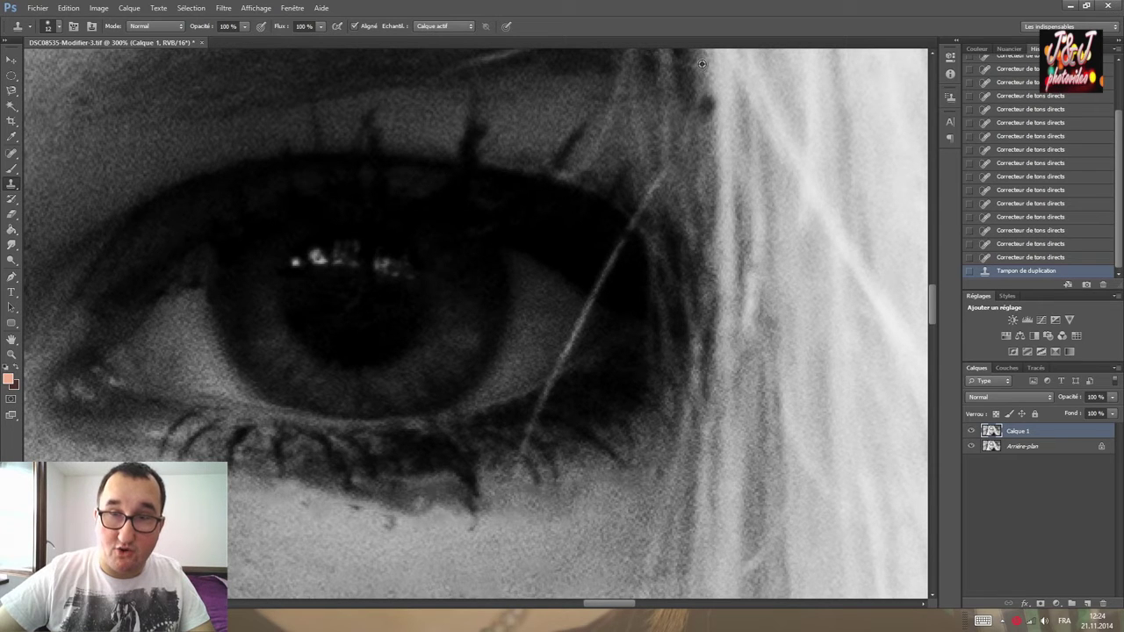
click(705, 103)
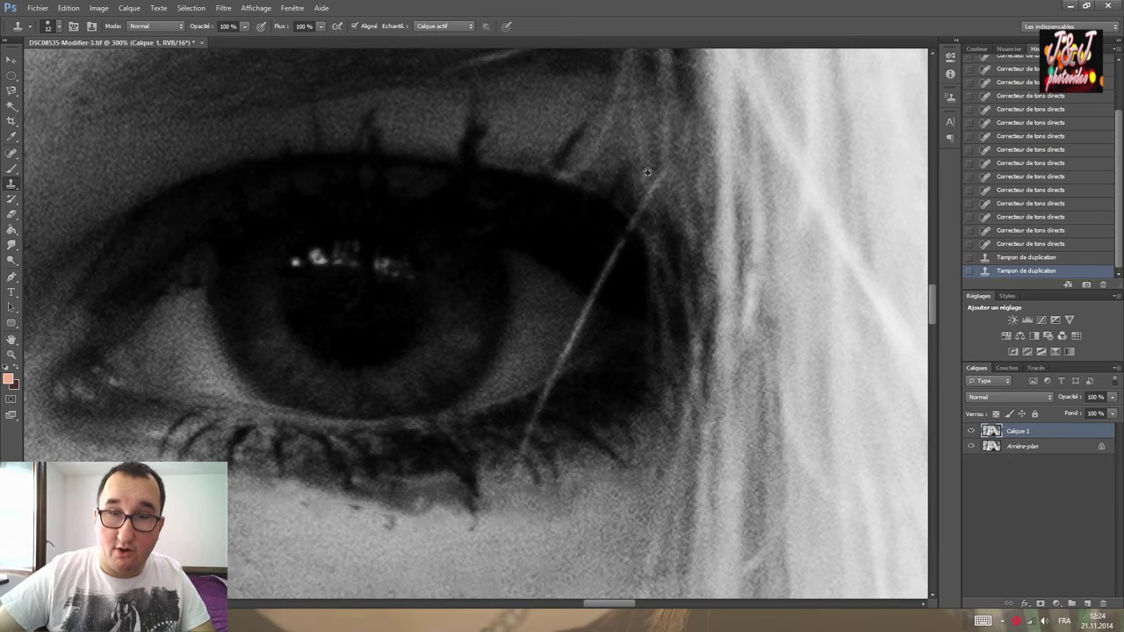
Clone over the strand's remaining length across the eyelid, eye white and lower lid.
drag(663, 173, 626, 233)
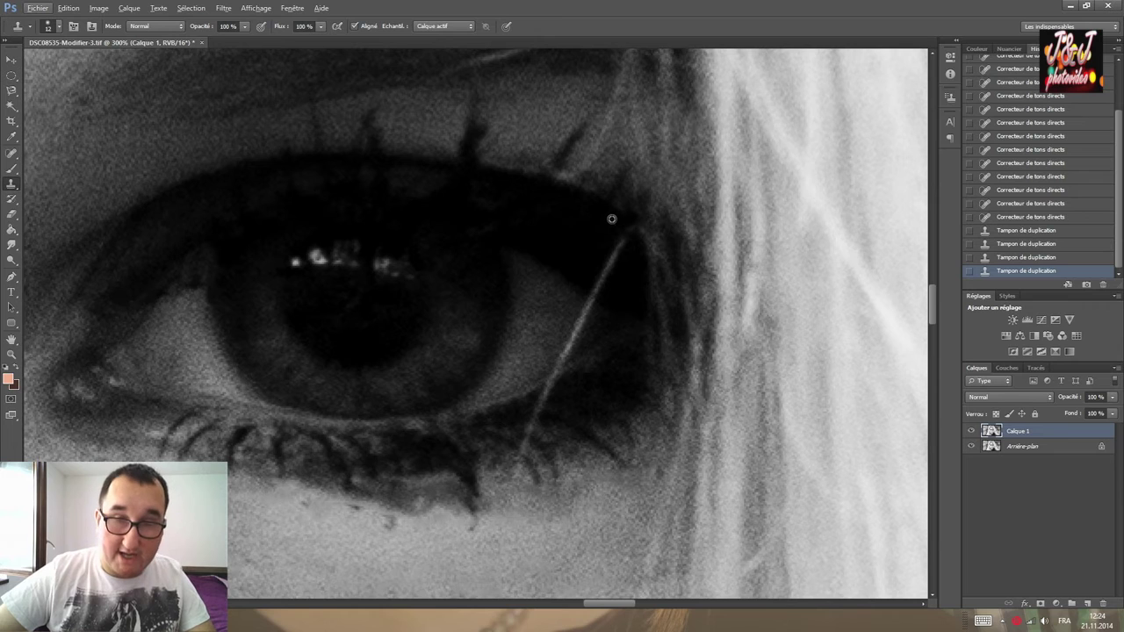
drag(620, 240, 588, 291)
drag(613, 230, 593, 282)
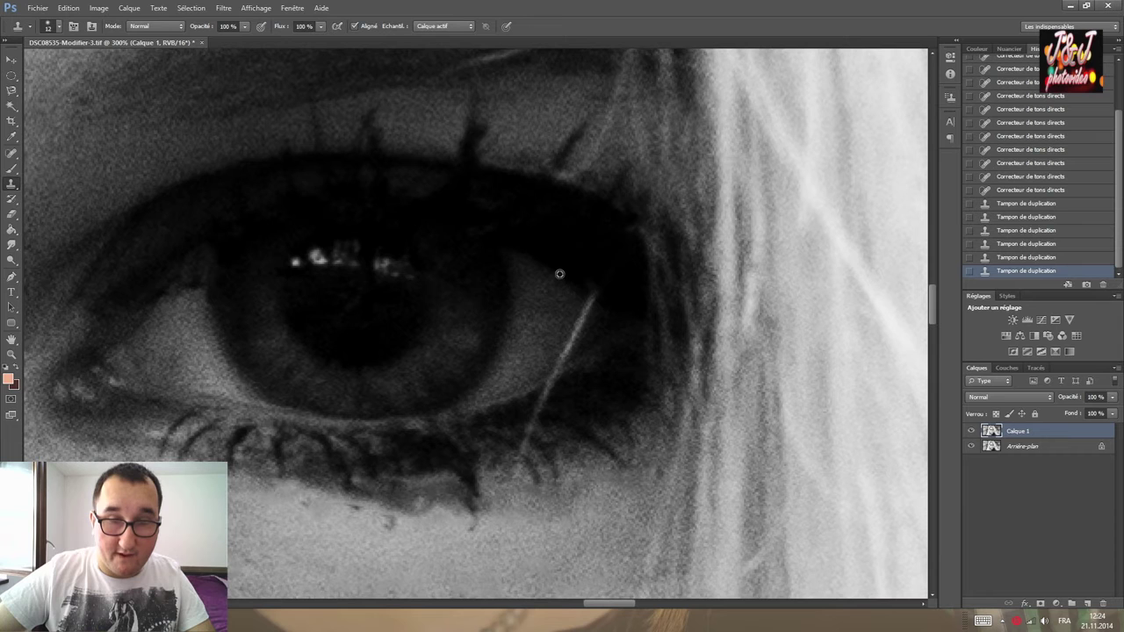
drag(600, 299, 592, 289)
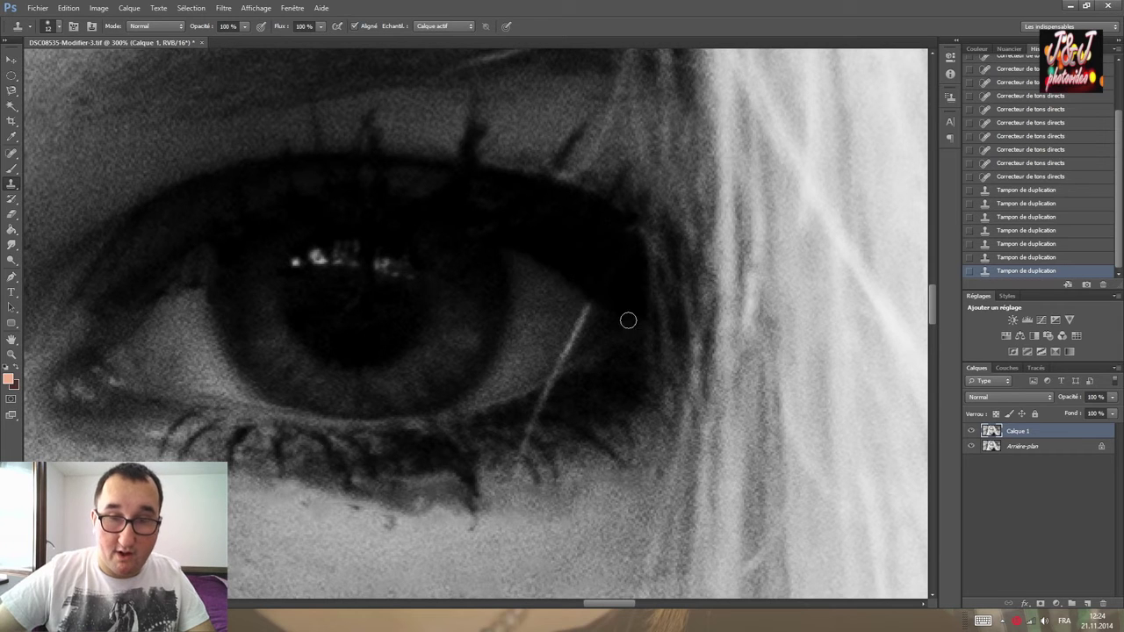
drag(584, 308, 564, 350)
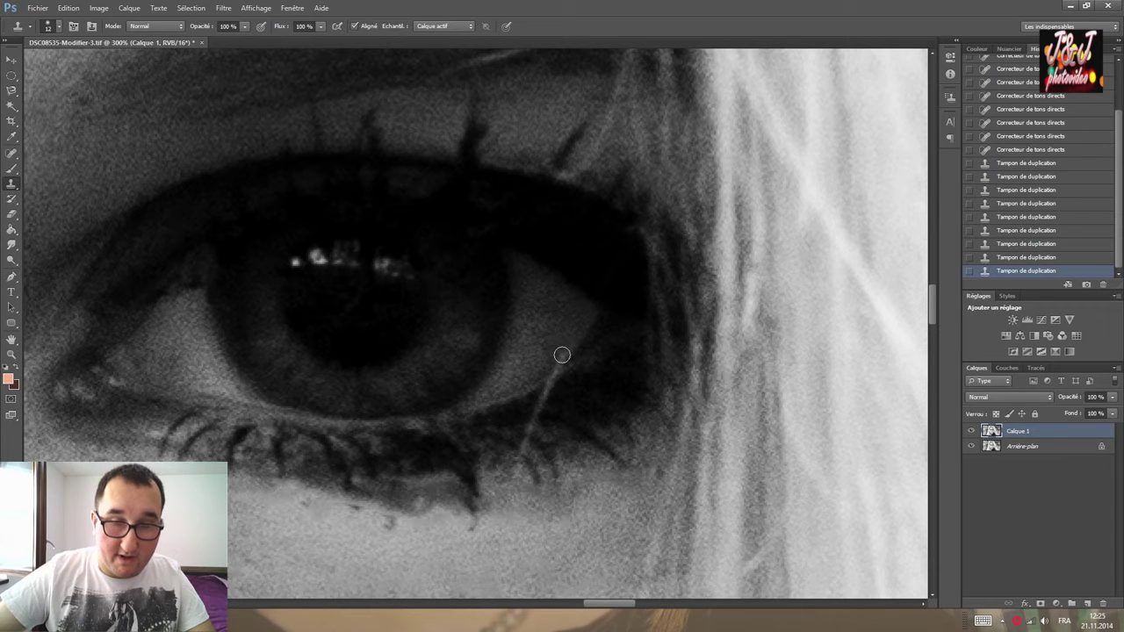
click(556, 366)
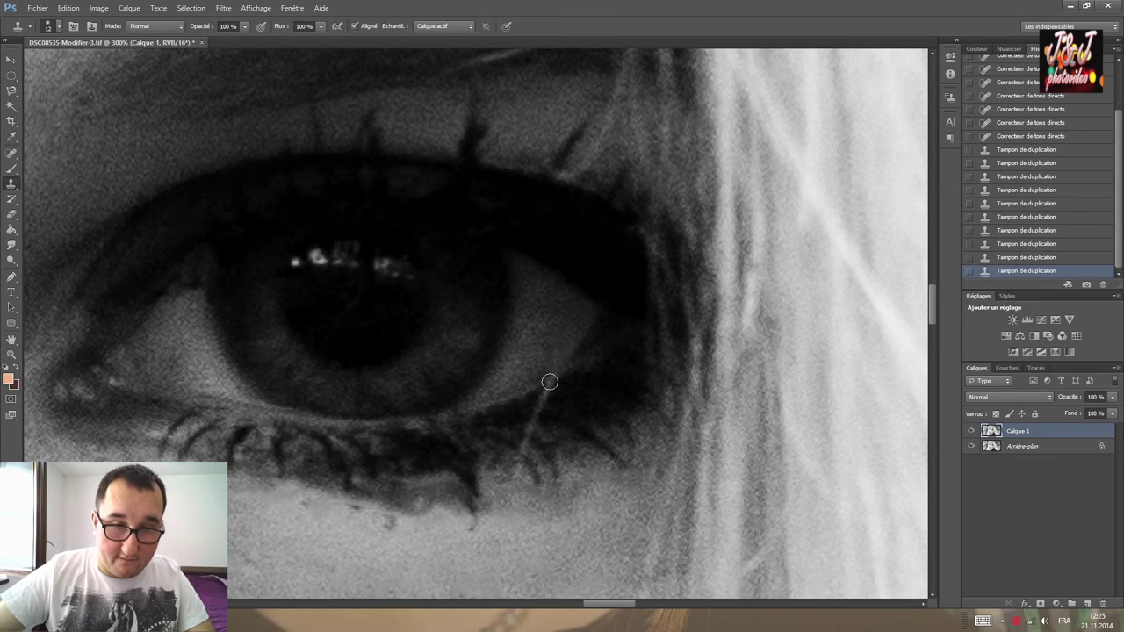
drag(559, 374, 529, 435)
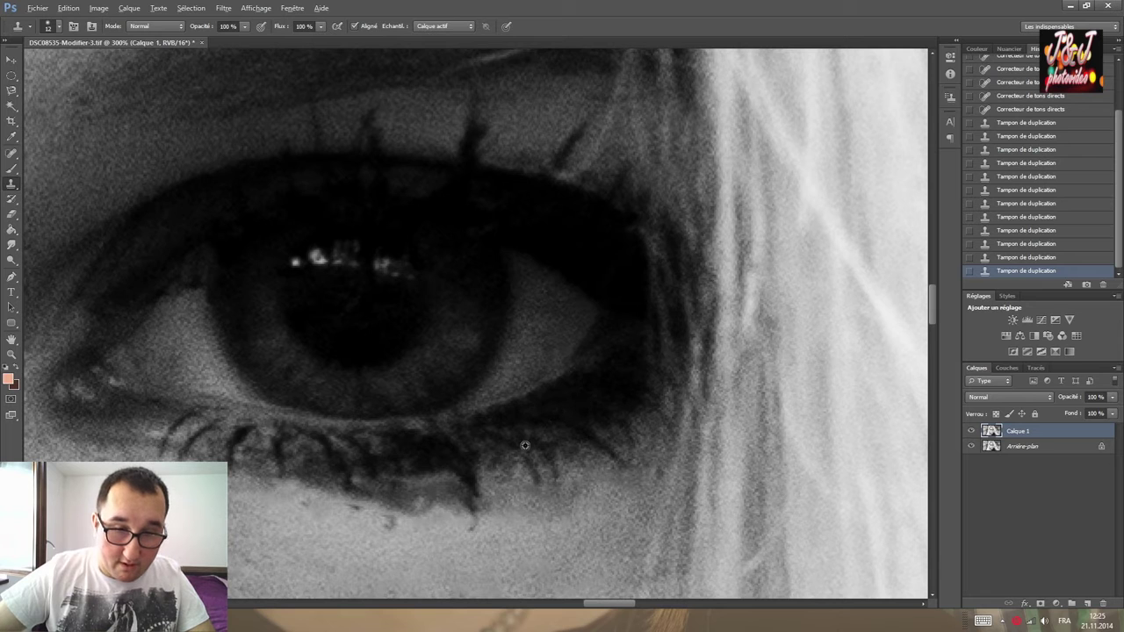
drag(521, 452, 501, 465)
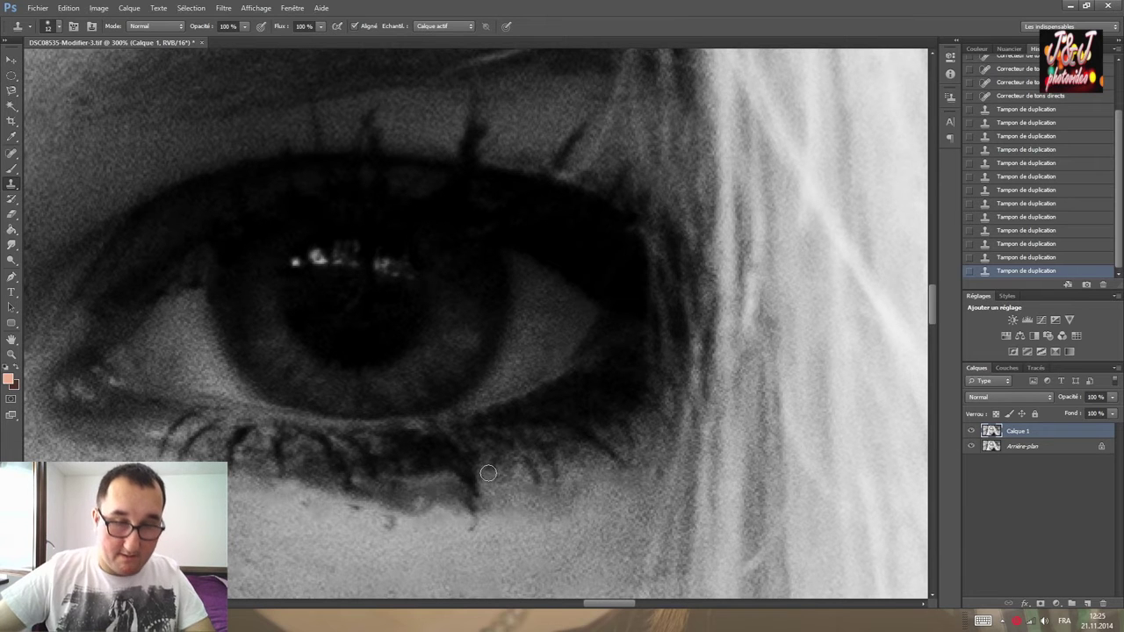
key(z)
alt+click(500, 430)
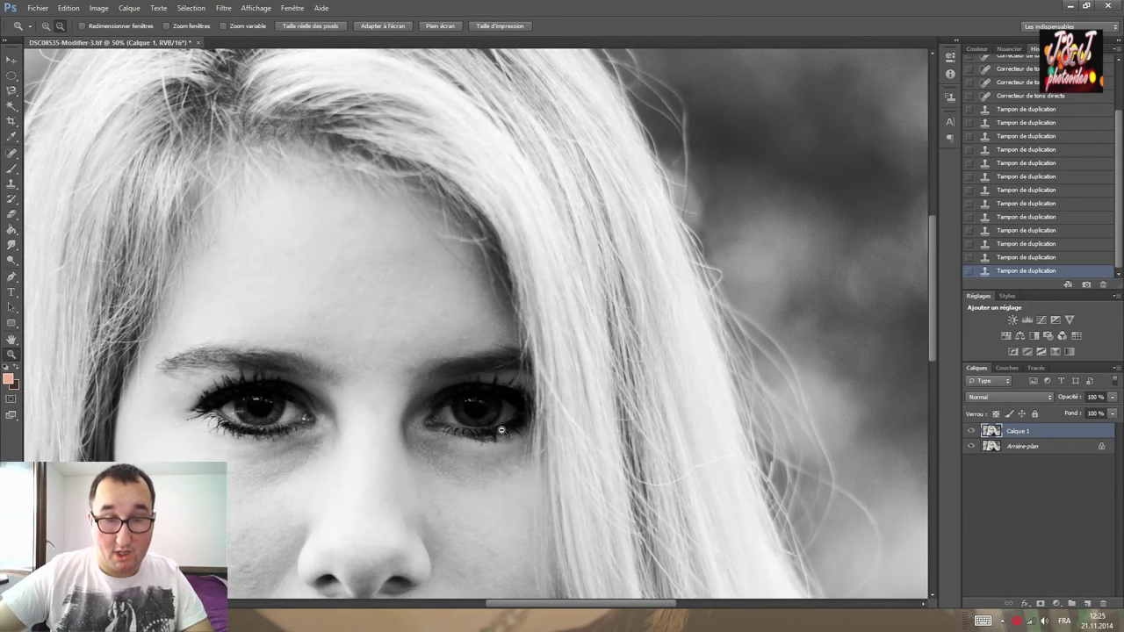
Zoom in on the left cheek and set the Spot Healing Brush to about 40 px.
alt+click(500, 431)
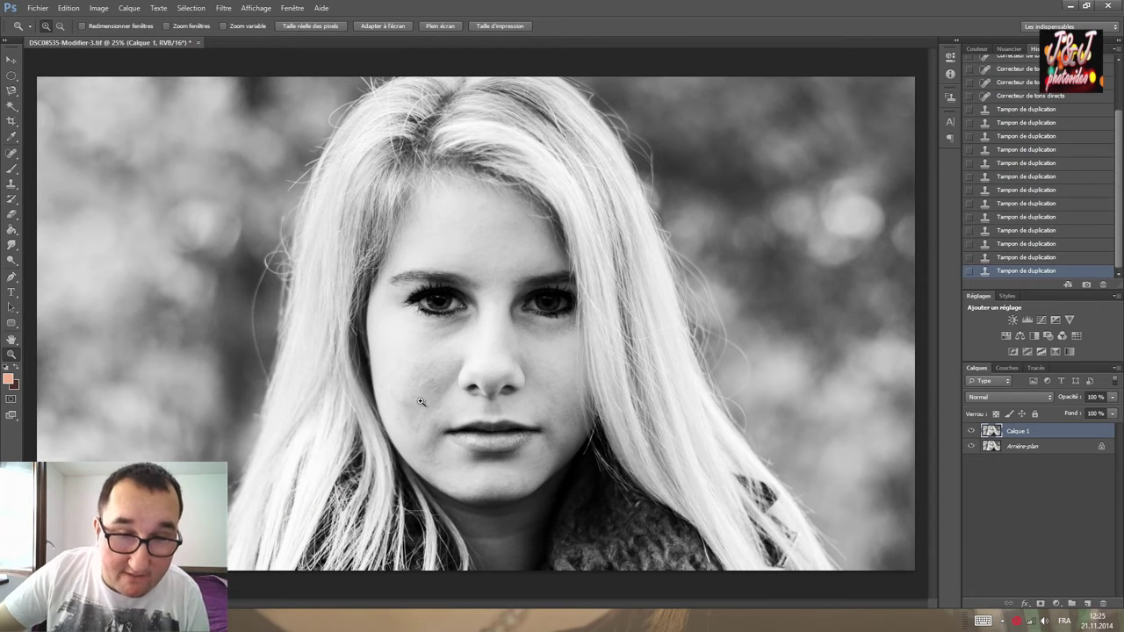
drag(421, 402, 479, 471)
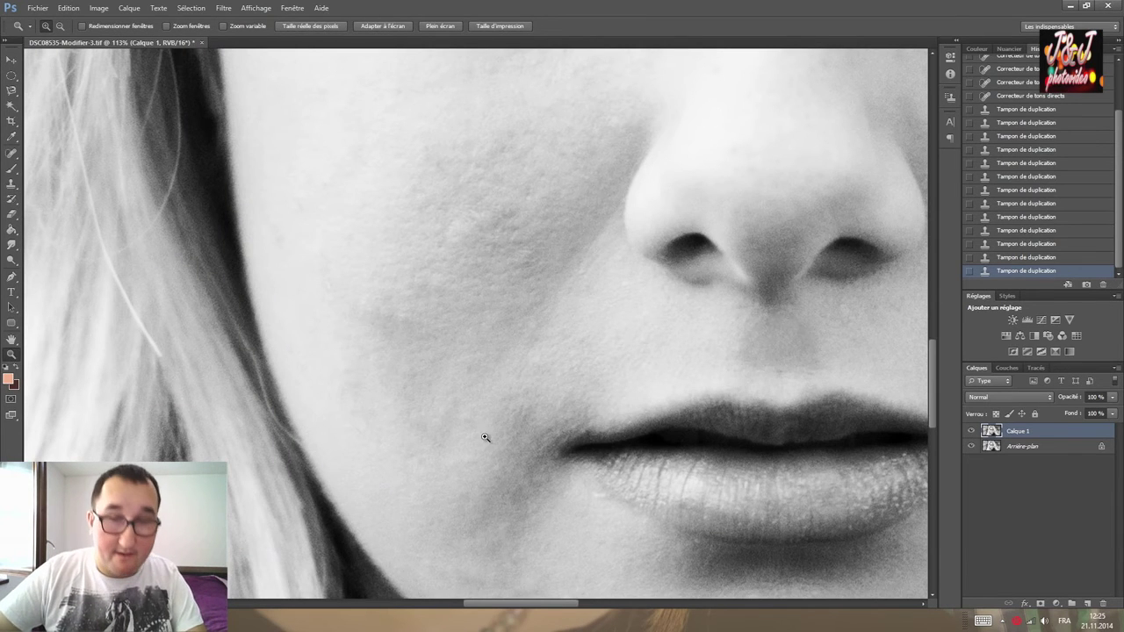
key(j)
right_click(489, 242)
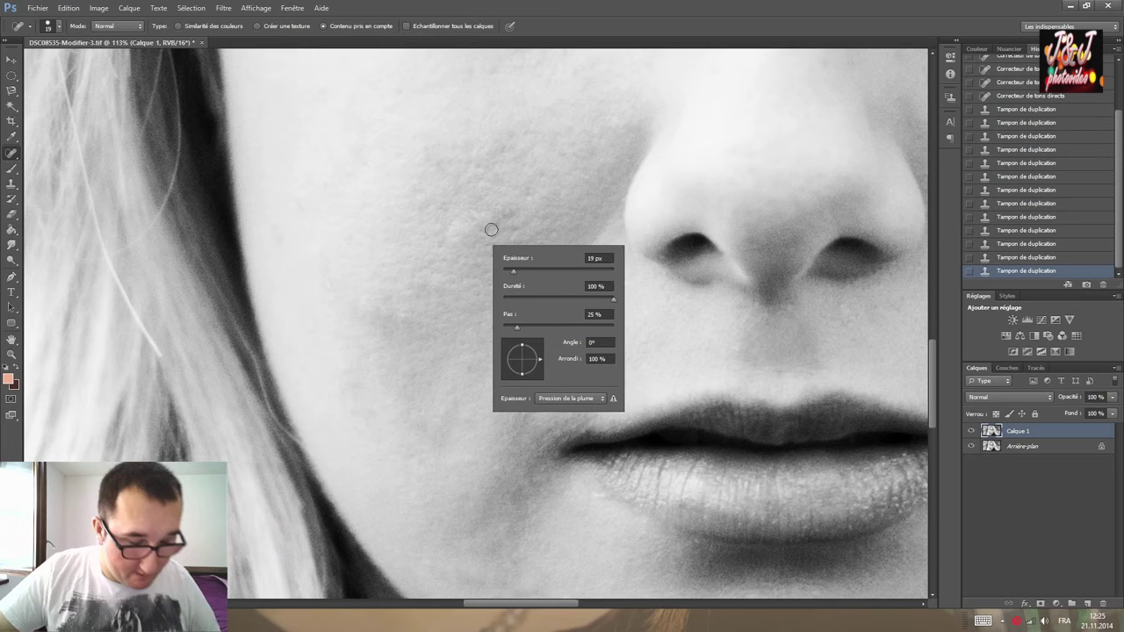
drag(494, 219, 505, 224)
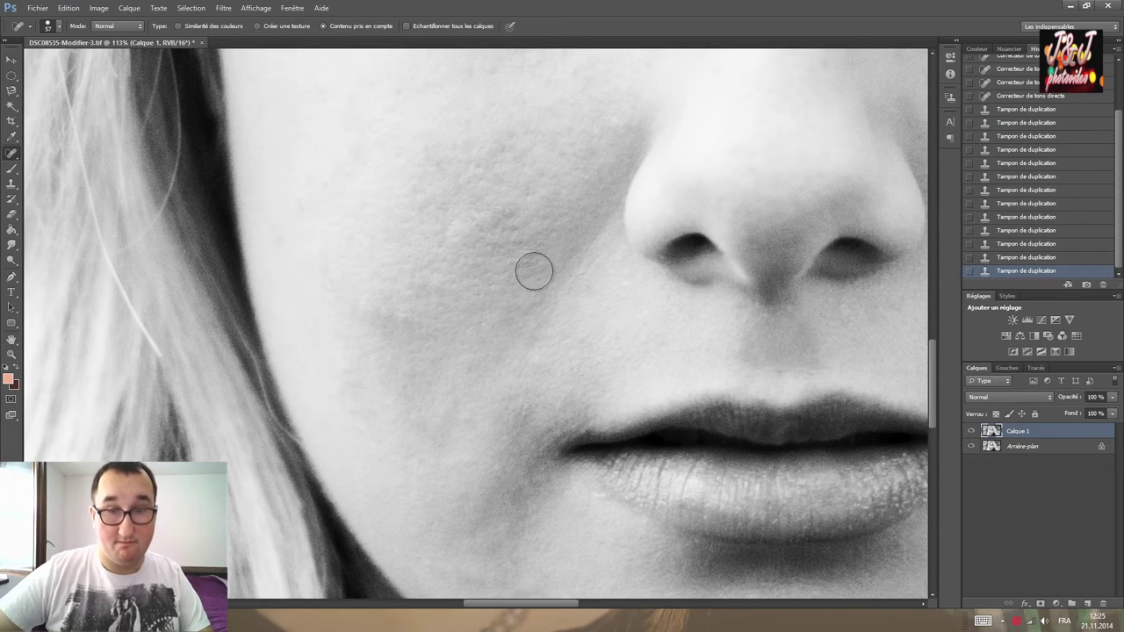
Spot-heal the several blemishes on the left cheek.
drag(534, 271, 515, 202)
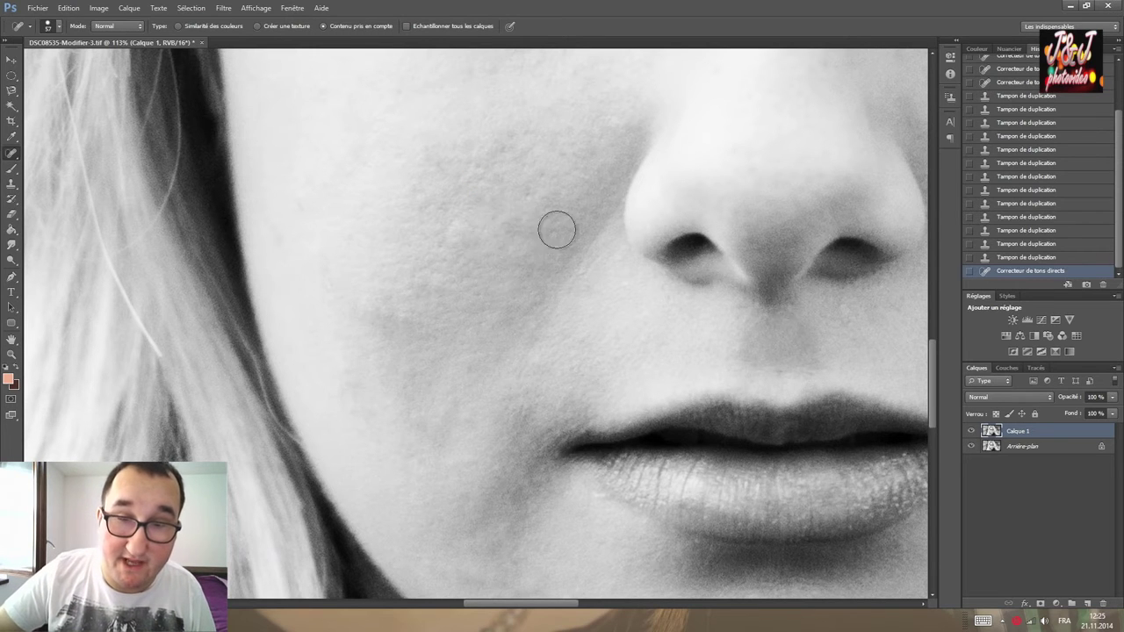
drag(507, 150, 478, 187)
click(446, 163)
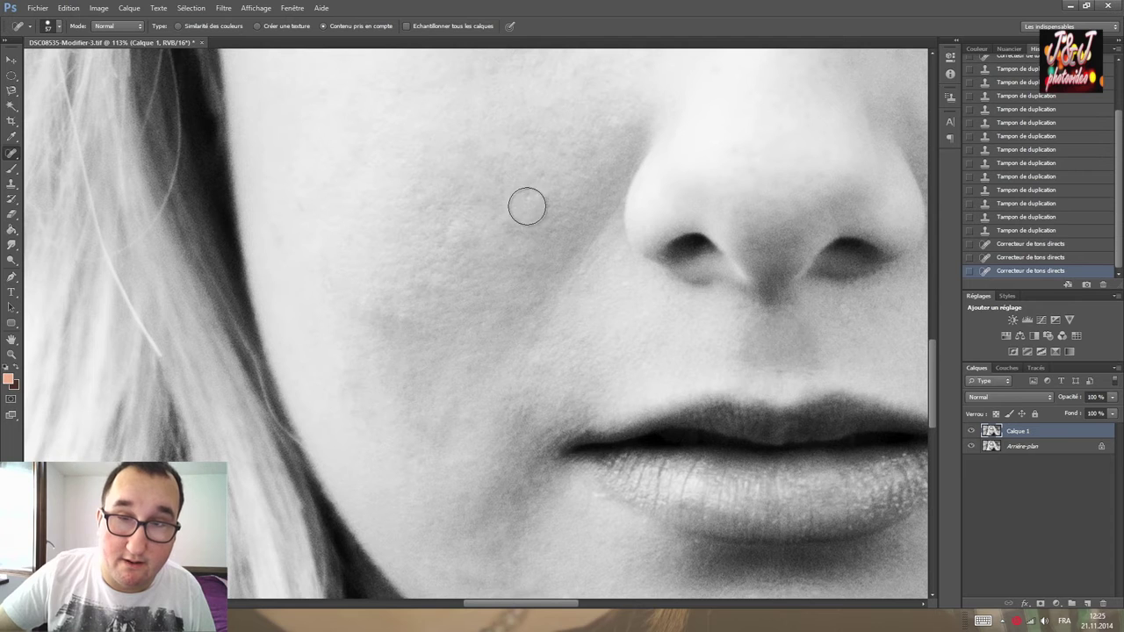
drag(434, 225, 462, 257)
click(486, 259)
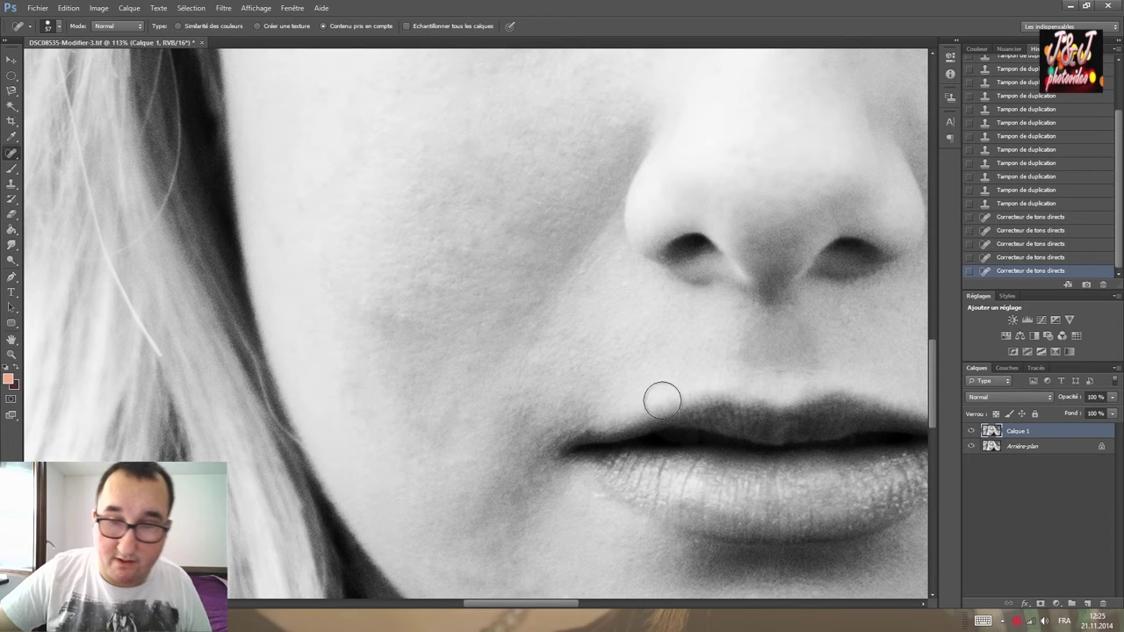
Spot-heal a further blemish on the right side of the face and zoom back out.
drag(775, 356, 630, 404)
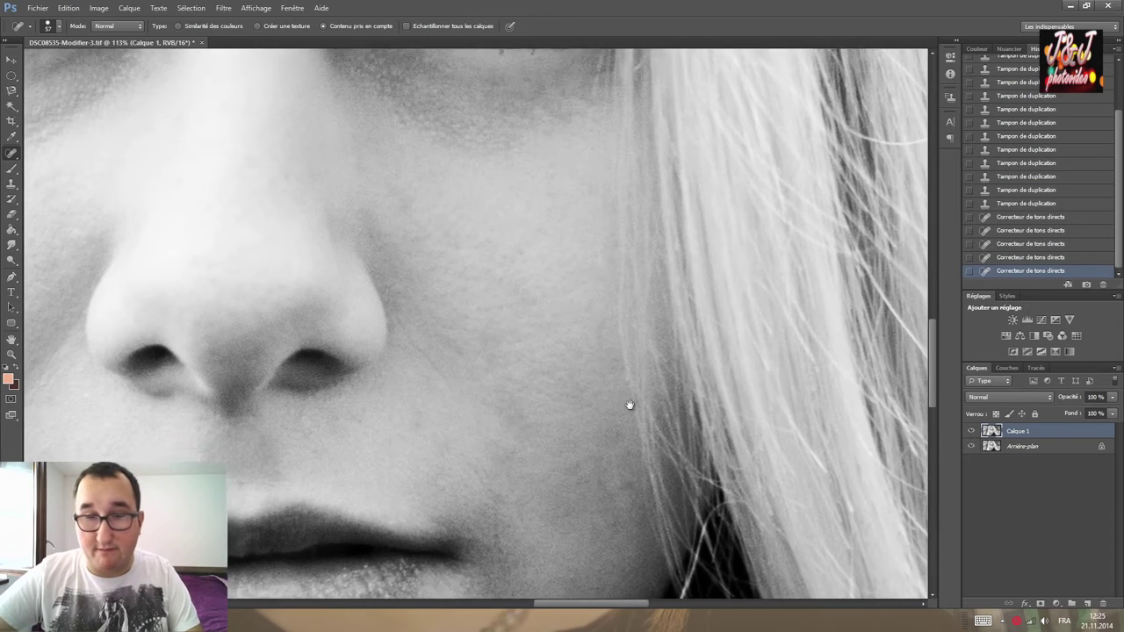
scroll(630, 405, up, 3)
scroll(644, 318, up, 5)
scroll(710, 444, up, 3)
click(617, 526)
drag(550, 495, 623, 380)
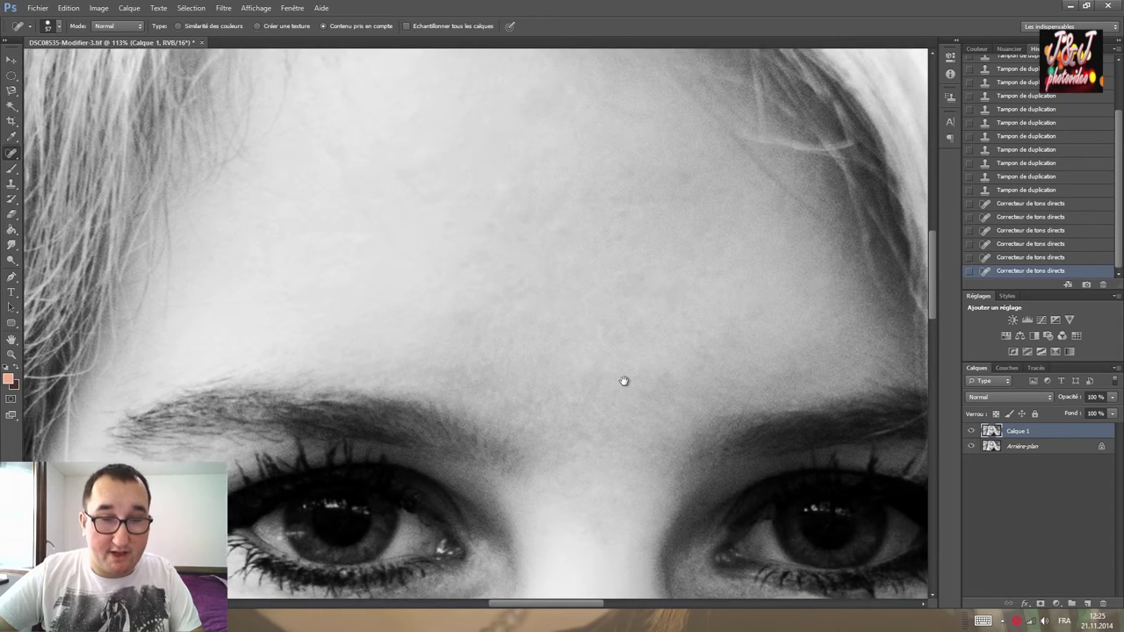
key(z)
alt+click(621, 386)
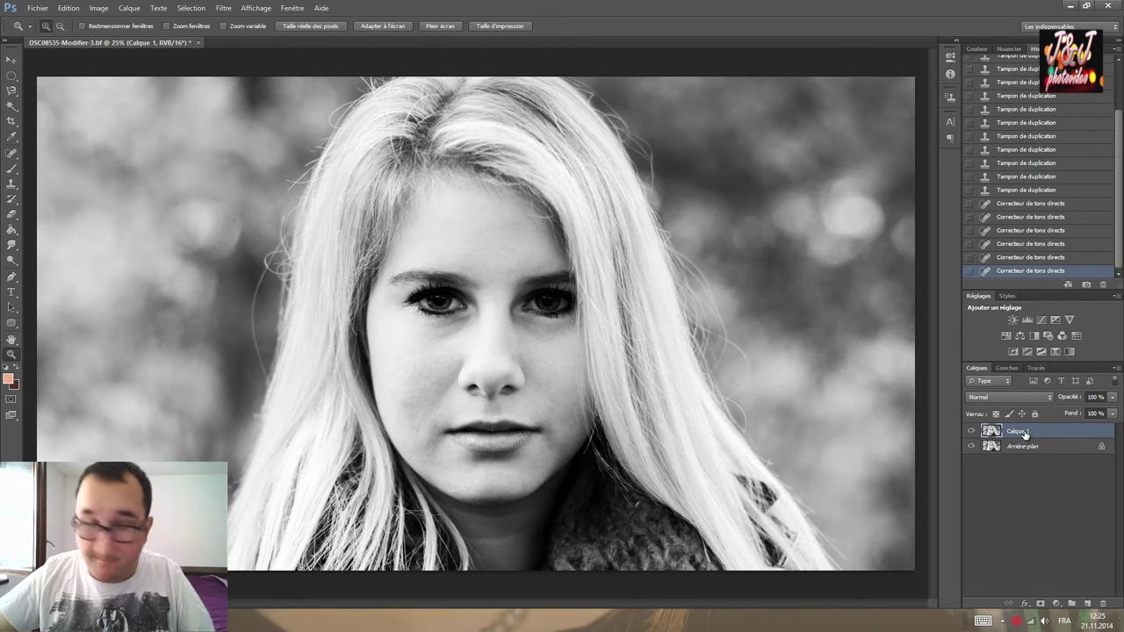
Duplicate Calque 1 and apply a Gaussian blur with radius 3 to the copy.
key(ctrl+j)
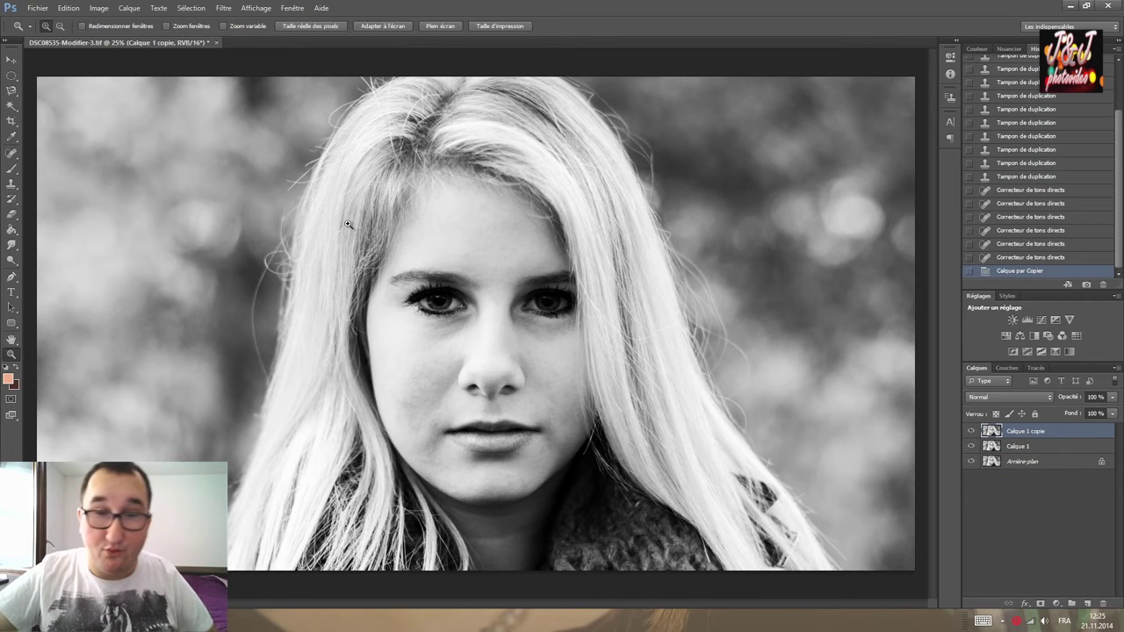
click(224, 9)
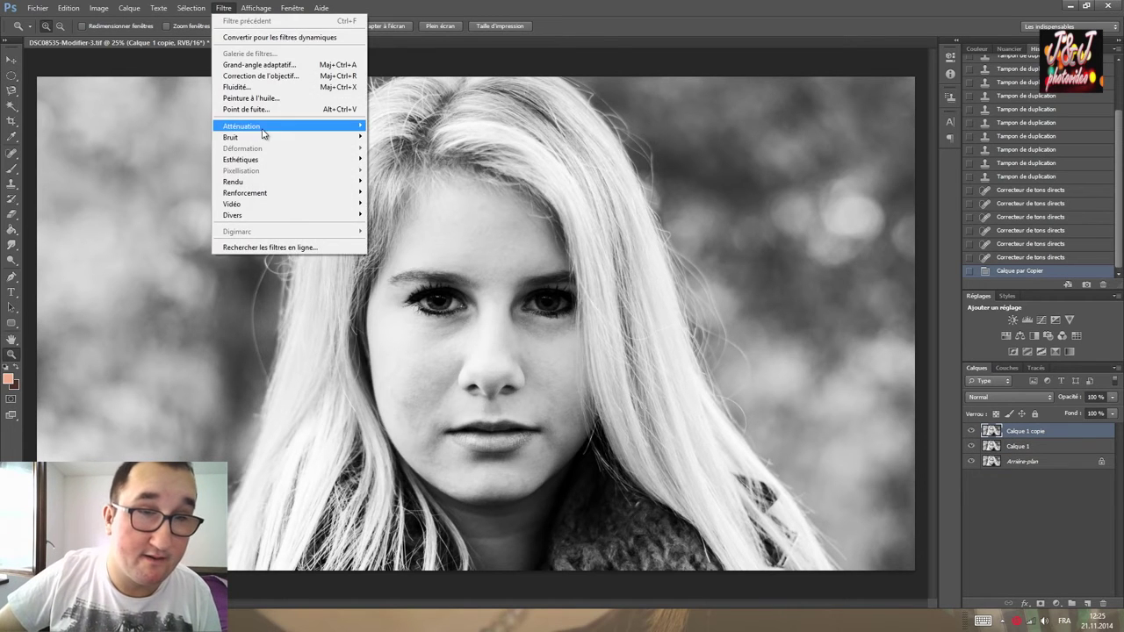
mouse_move(243, 126)
click(170, 219)
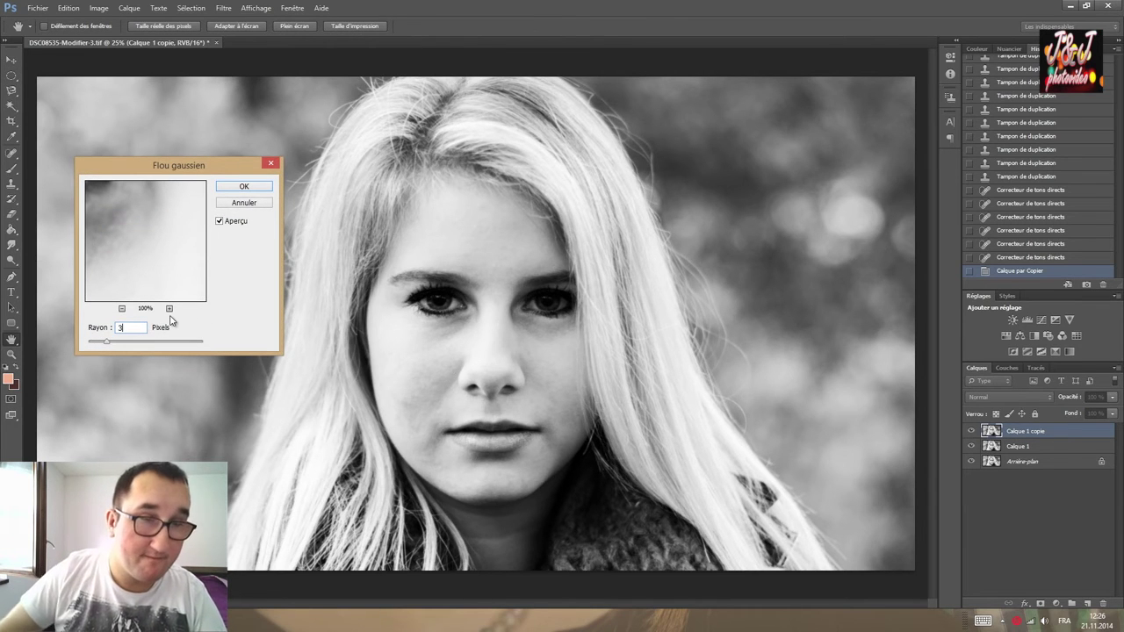
key(Return)
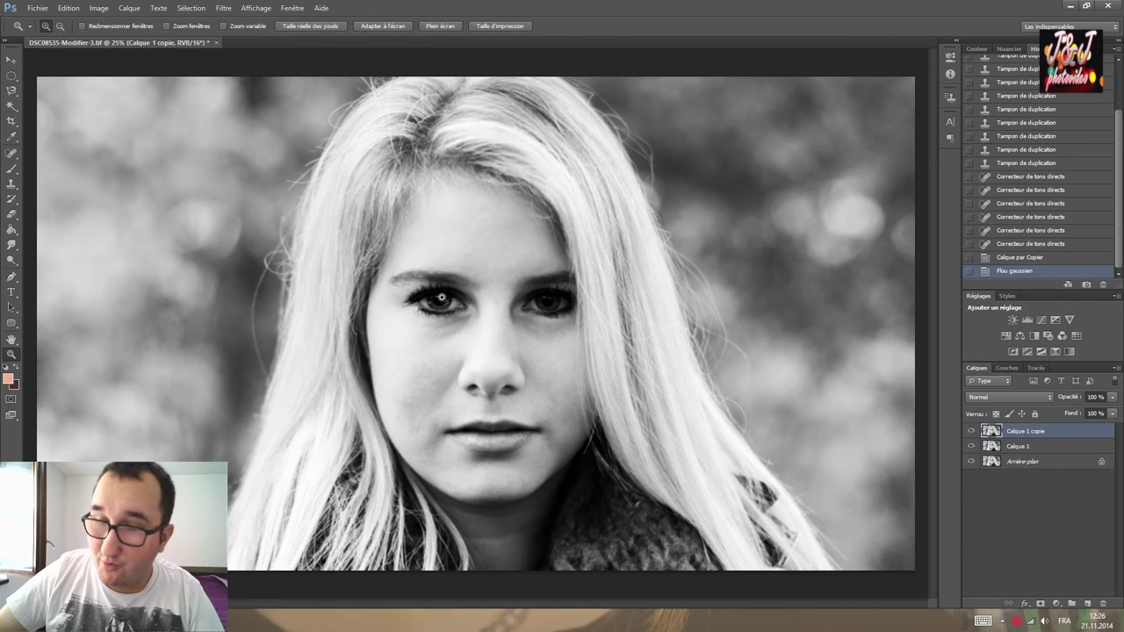
At 100% zoom, erase the blurred copy over the eyebrows, lashes and irises.
click(431, 297)
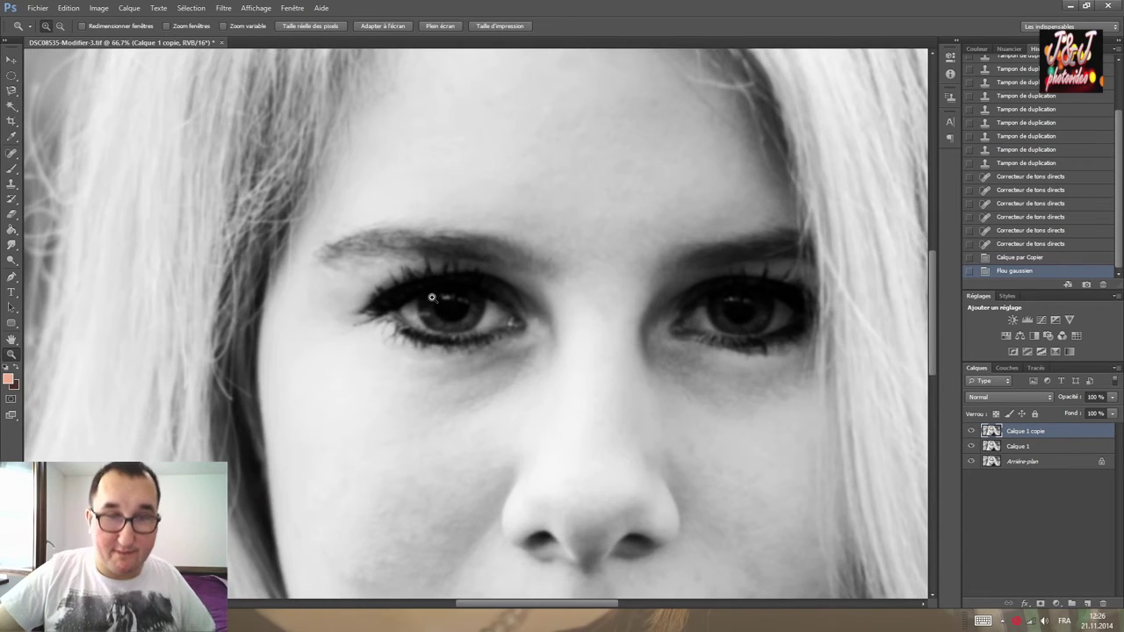
click(431, 297)
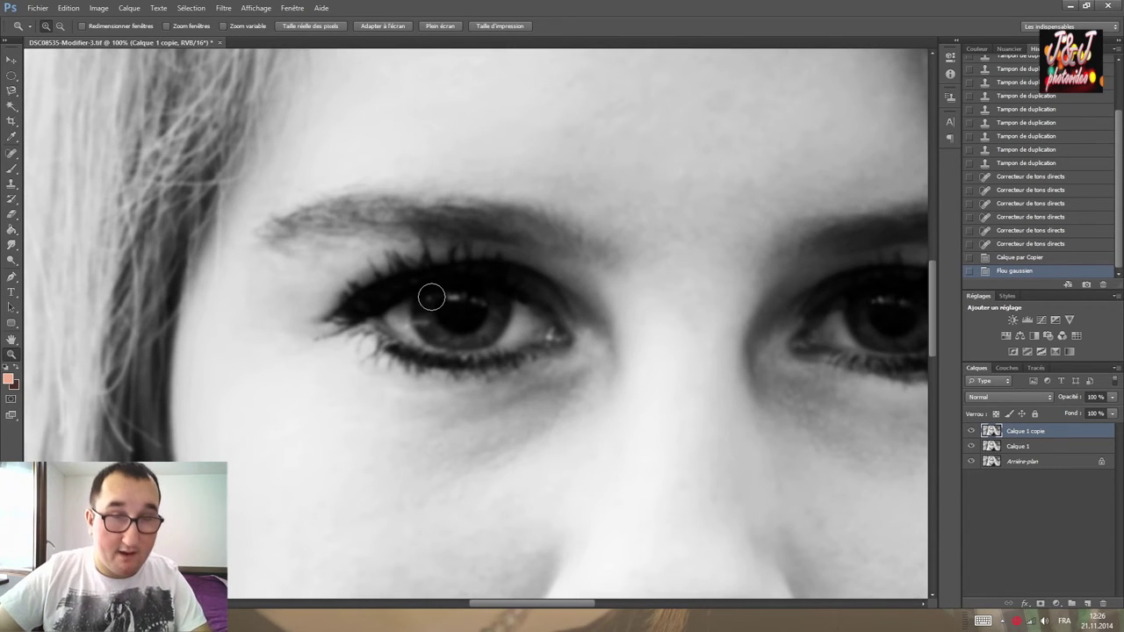
key(e)
mouse_move(297, 232)
mouse_down()
mouse_move(379, 227)
mouse_move(298, 217)
mouse_move(296, 235)
mouse_move(433, 213)
mouse_move(382, 203)
mouse_move(372, 203)
mouse_move(594, 238)
mouse_up()
drag(521, 224, 604, 261)
mouse_move(473, 252)
mouse_down()
mouse_move(390, 274)
mouse_move(352, 309)
mouse_move(386, 344)
mouse_move(531, 361)
mouse_move(367, 361)
mouse_move(334, 332)
mouse_up()
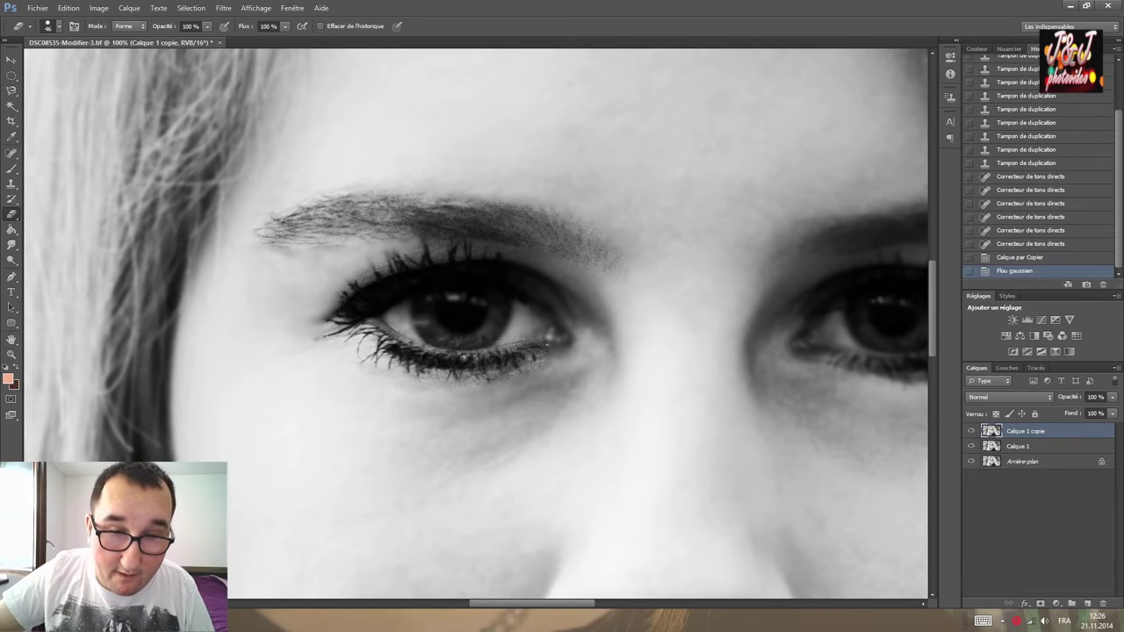
mouse_move(579, 334)
mouse_down()
mouse_move(416, 293)
mouse_move(527, 301)
mouse_up()
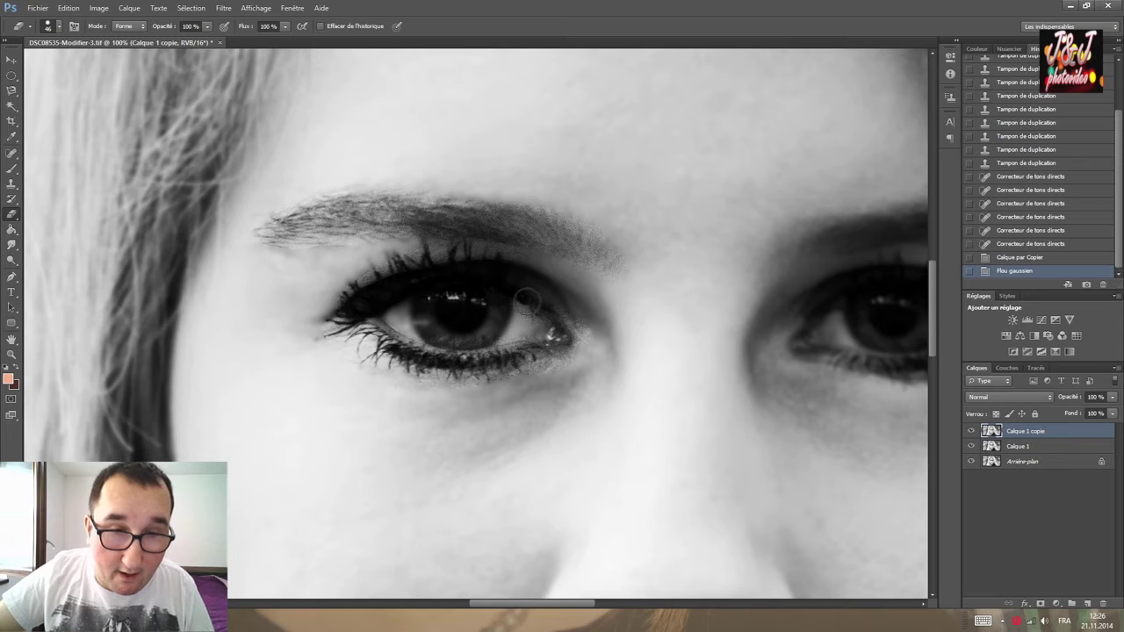
mouse_move(463, 253)
mouse_down()
mouse_move(354, 306)
mouse_move(511, 328)
mouse_move(475, 325)
mouse_up()
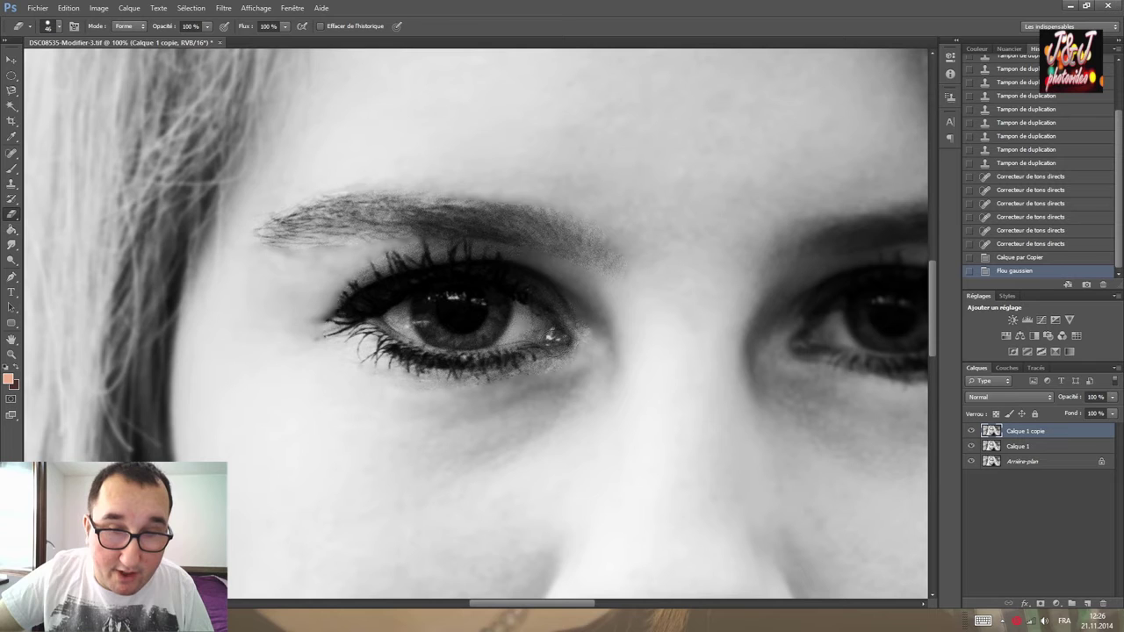
drag(541, 326, 343, 322)
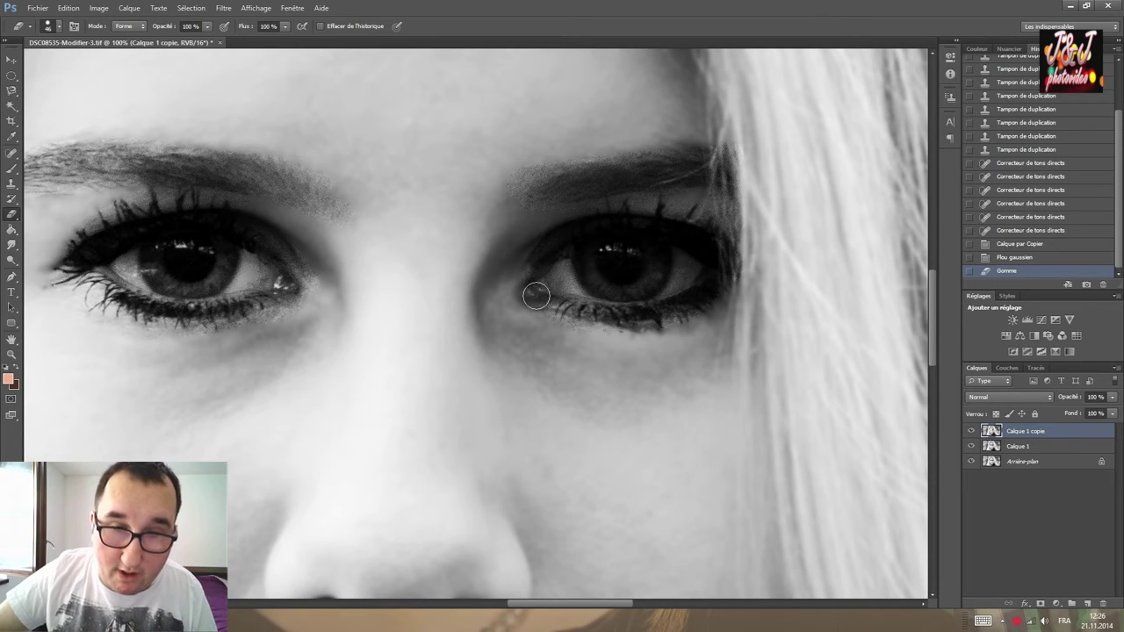
drag(635, 253, 590, 269)
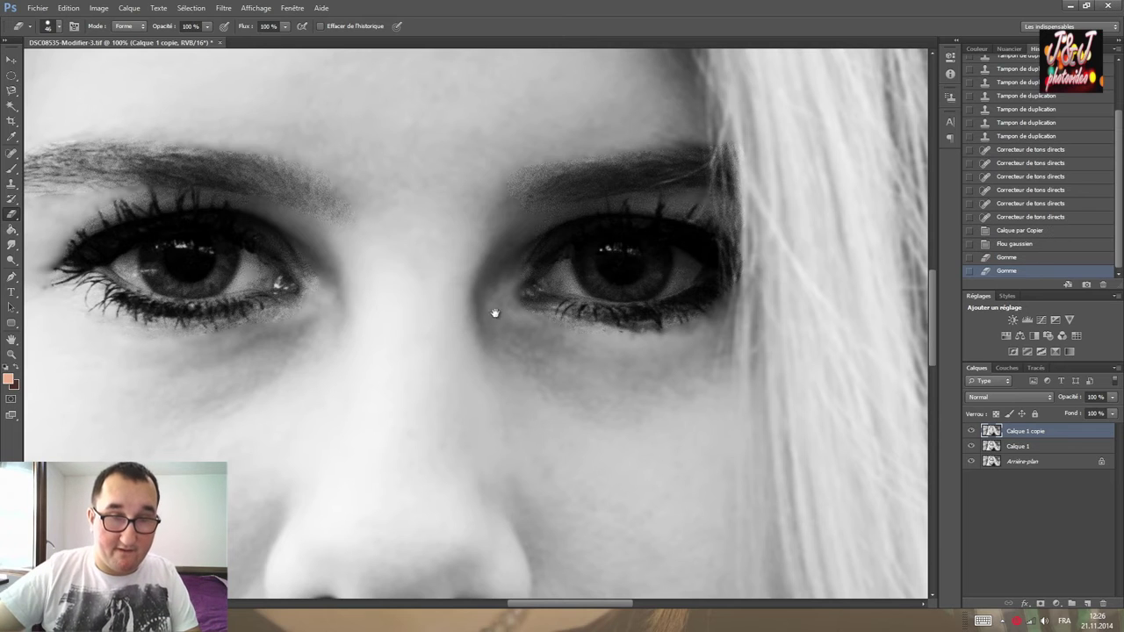
Erase the blurred copy around both nostrils and just below the nose.
scroll(527, 289, down, 5)
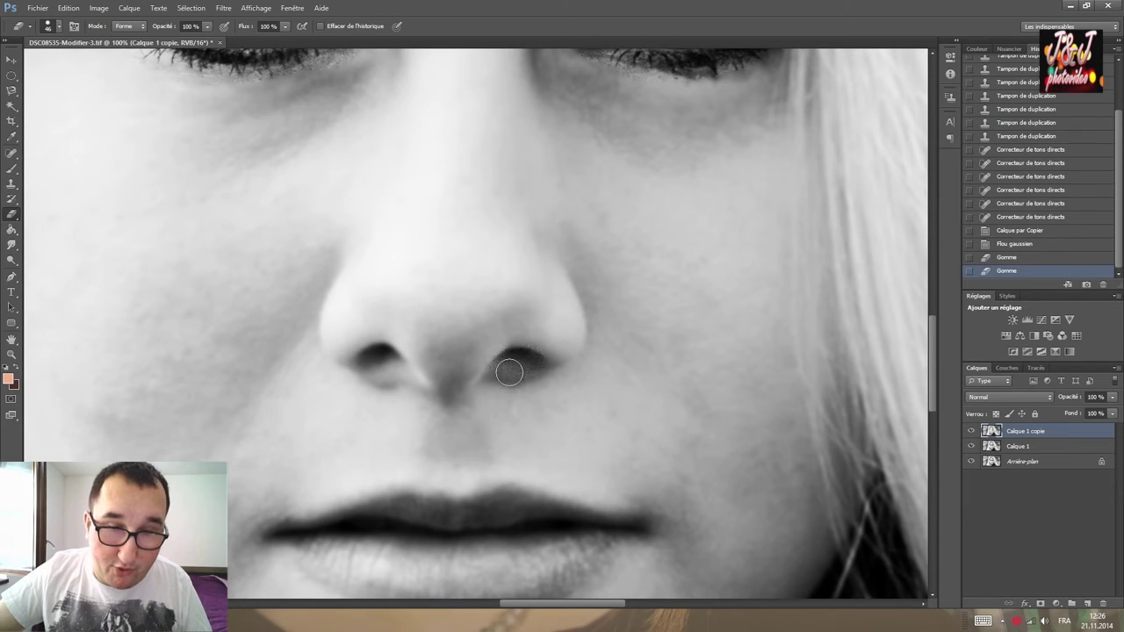
drag(505, 373, 492, 369)
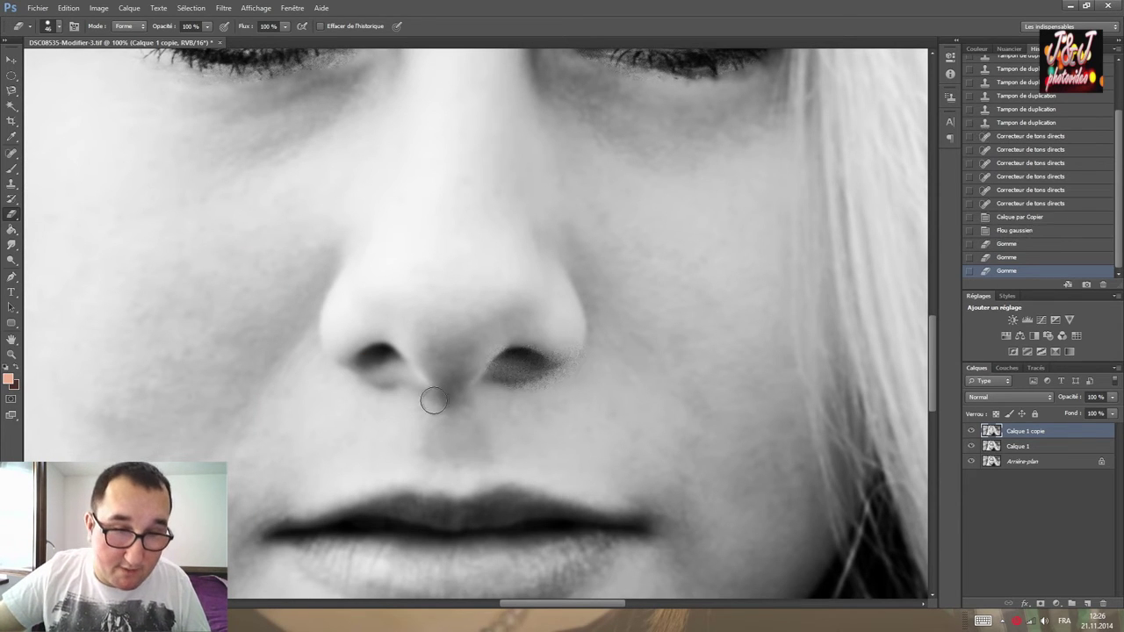
mouse_move(393, 370)
mouse_down()
mouse_move(372, 369)
mouse_move(324, 331)
mouse_move(349, 291)
mouse_up()
drag(592, 324, 534, 416)
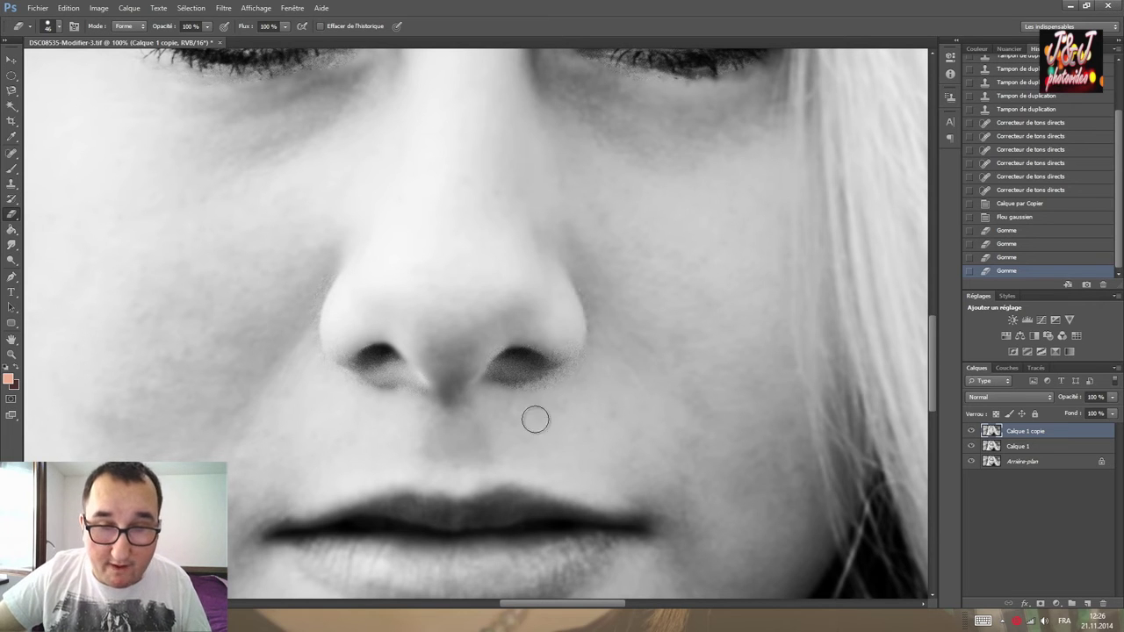
Erase the blur across the lips to restore their texture, then zoom out.
drag(515, 465, 590, 298)
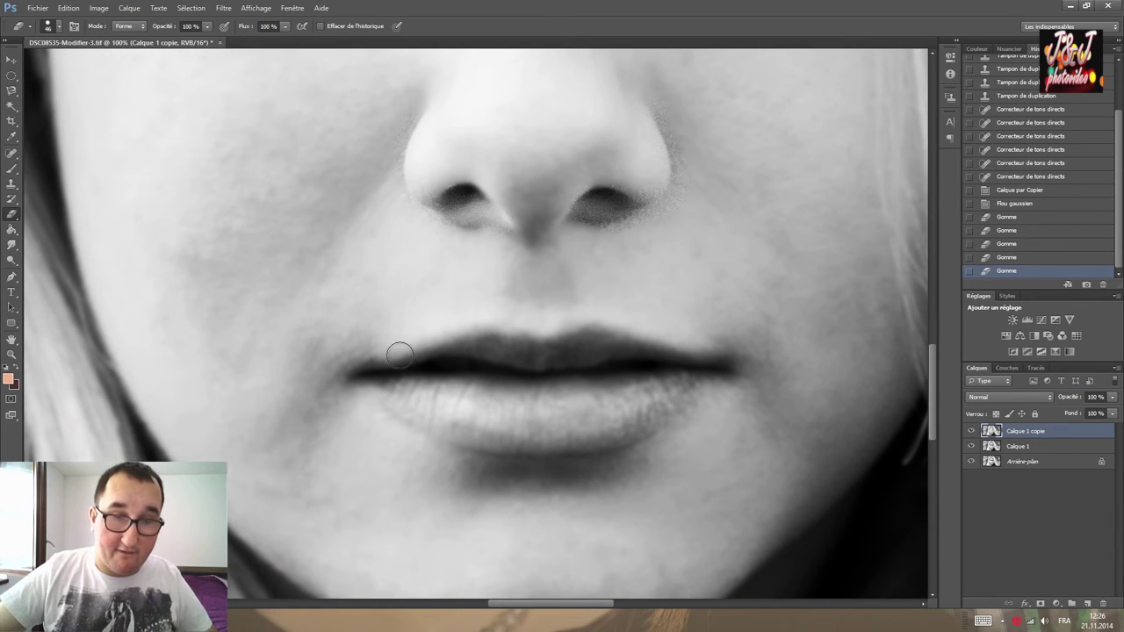
drag(377, 377, 514, 450)
drag(606, 441, 571, 424)
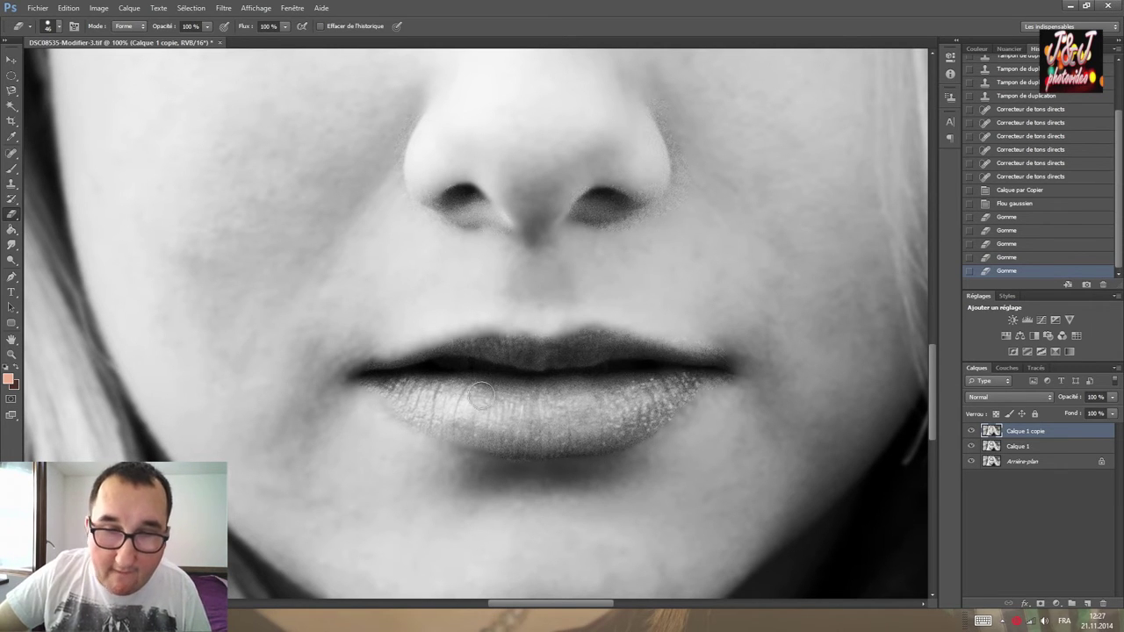
drag(396, 377, 489, 417)
key(z)
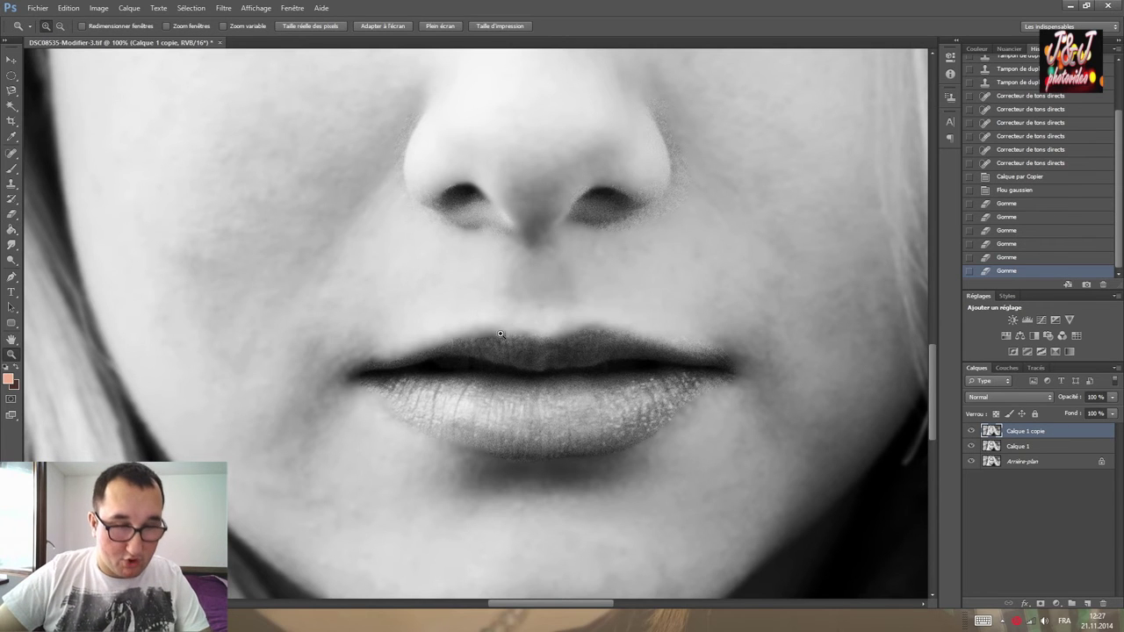
alt+click(497, 314)
alt+click(497, 314)
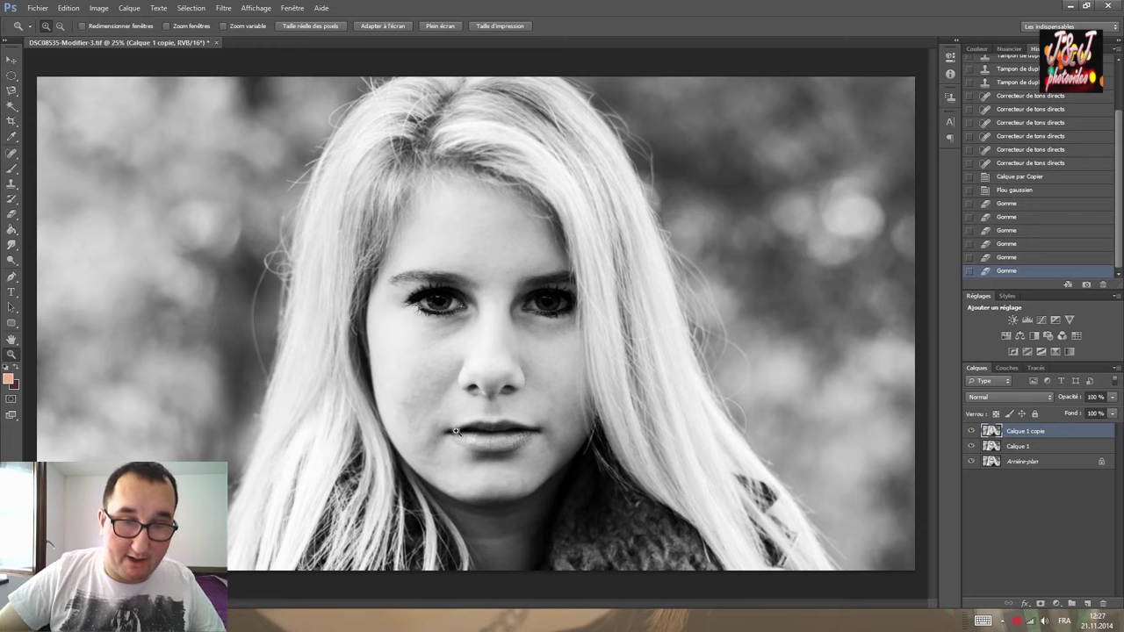
click(425, 294)
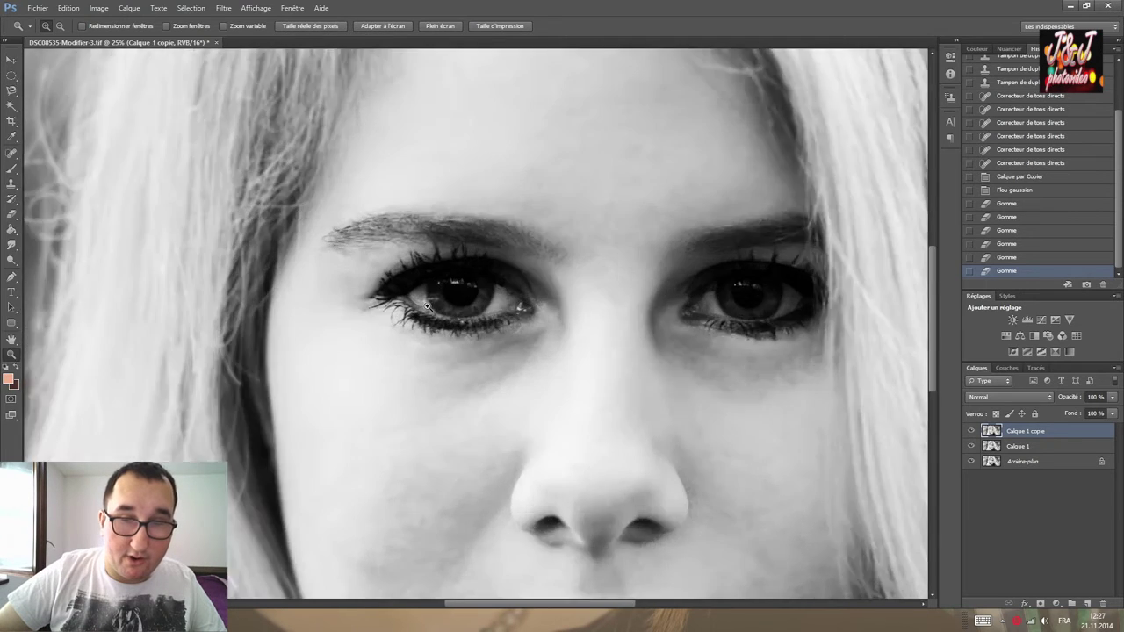
Zoom close on the left eye and darken its pupil with a small Burn brush.
click(425, 293)
click(425, 294)
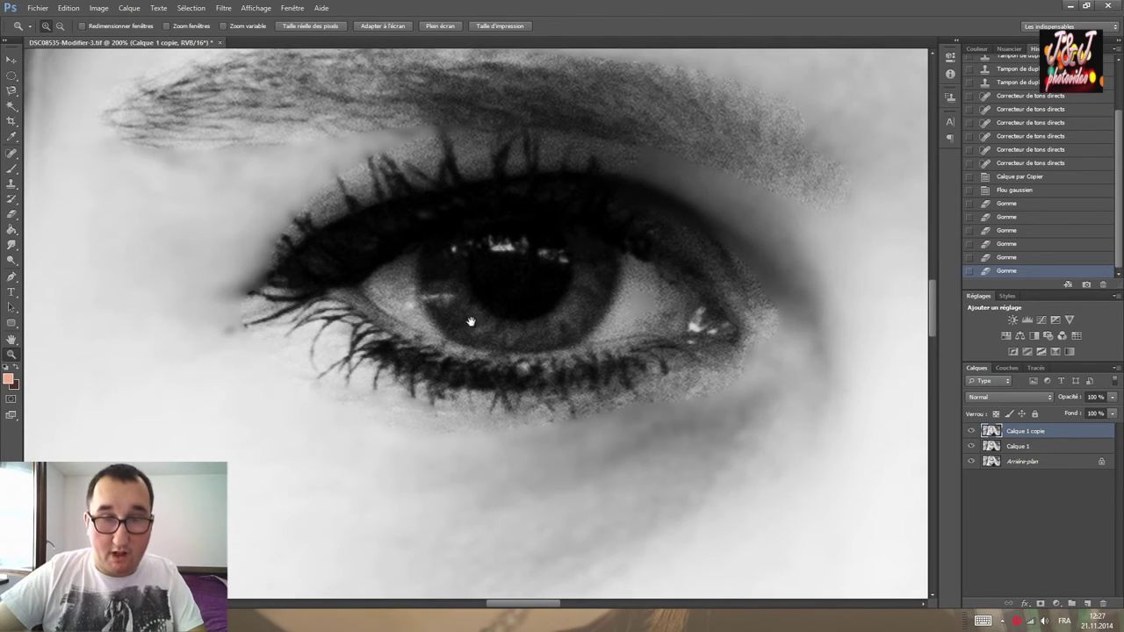
drag(505, 276, 463, 332)
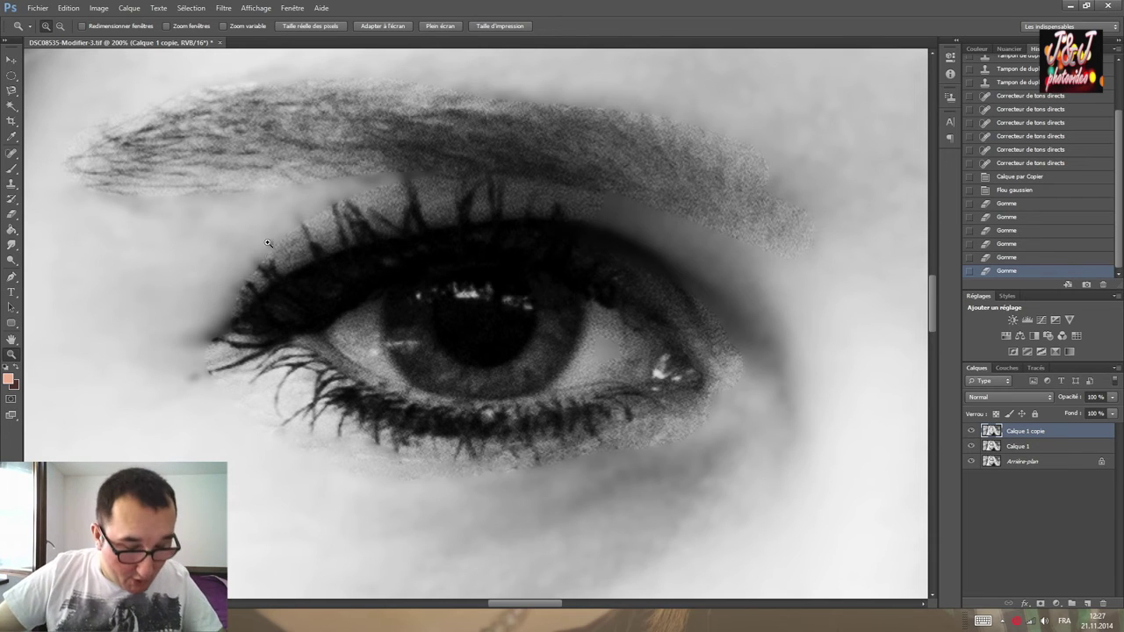
click(10, 253)
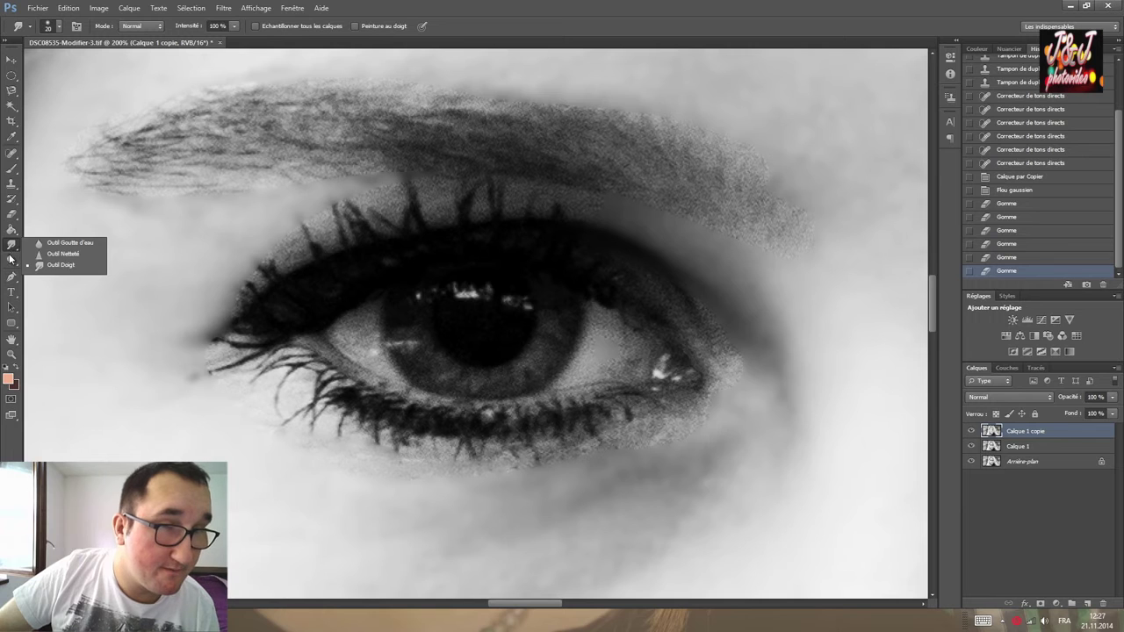
click(10, 260)
click(57, 278)
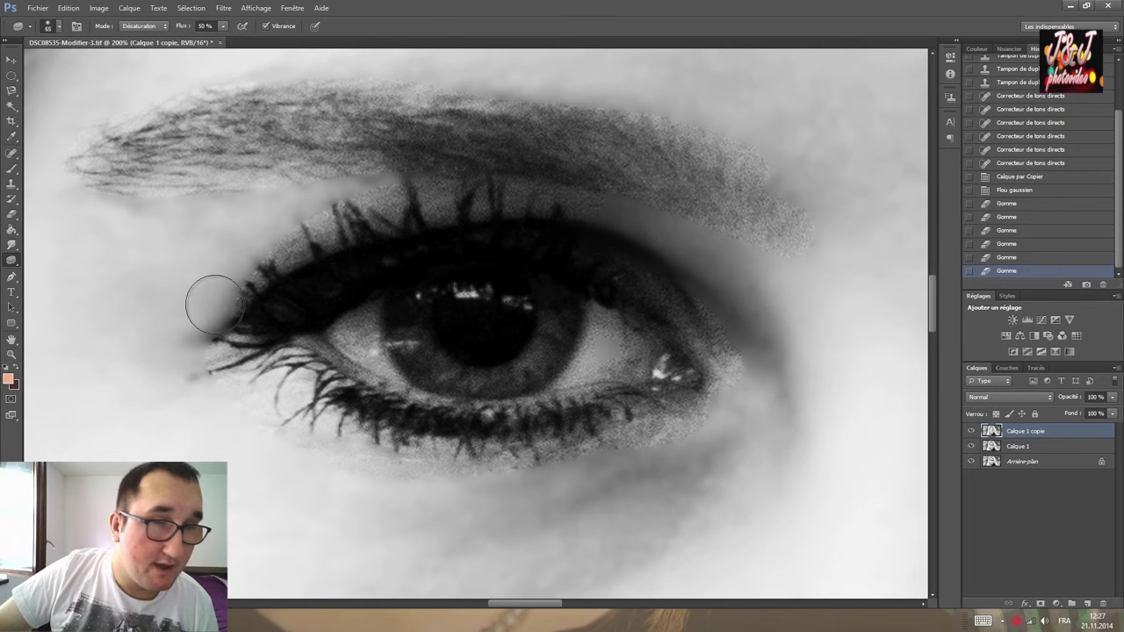
click(10, 261)
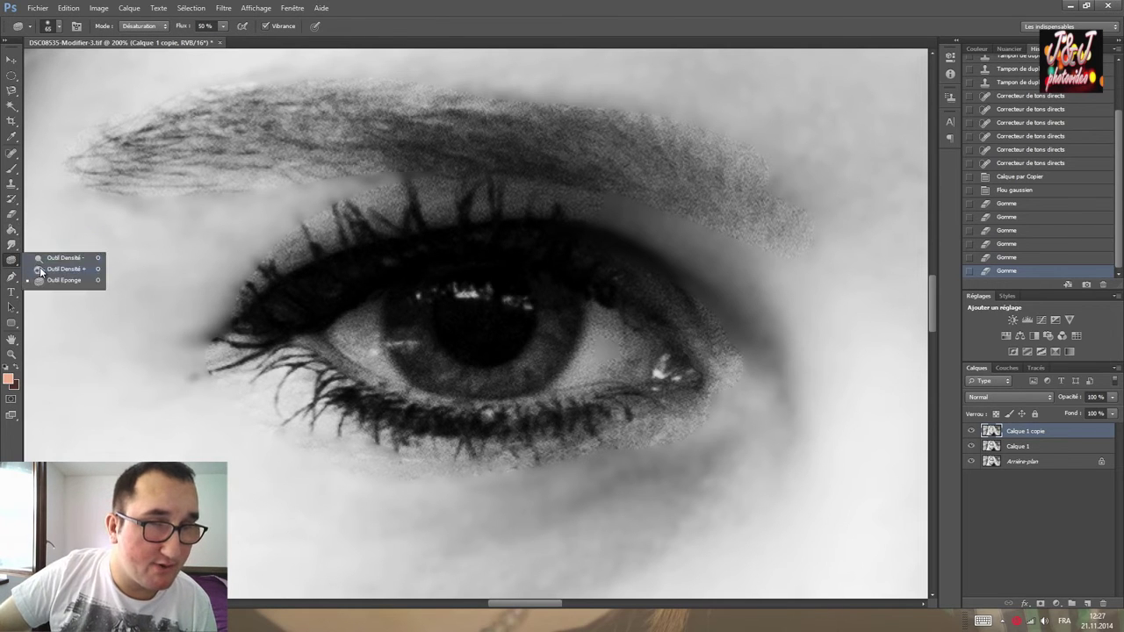
click(39, 268)
scroll(488, 290, down, 2)
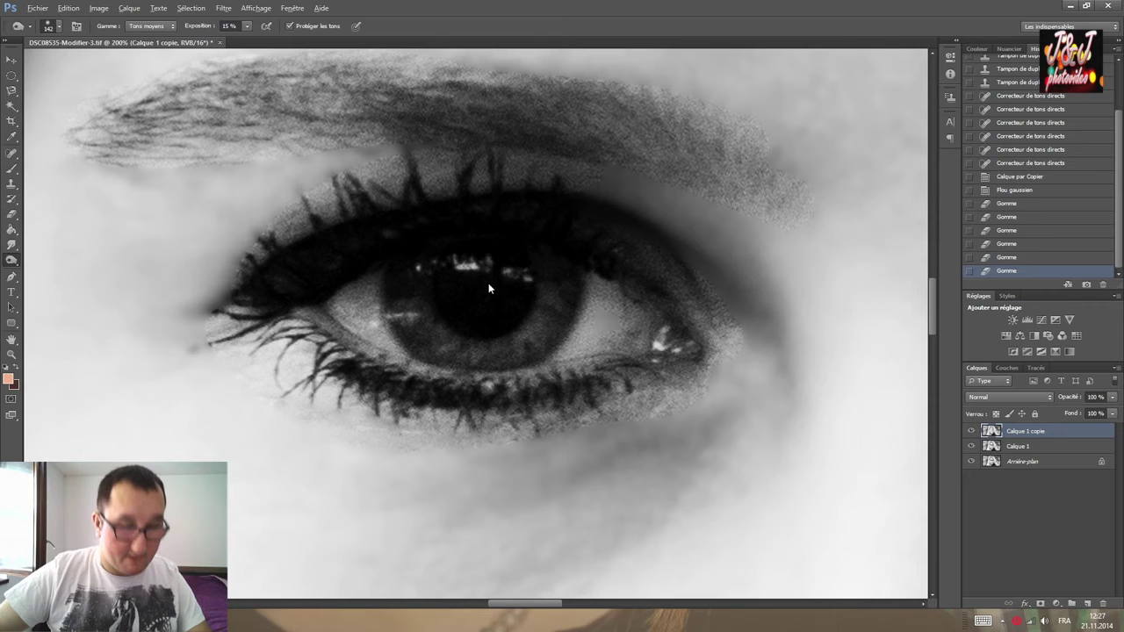
drag(488, 283, 456, 300)
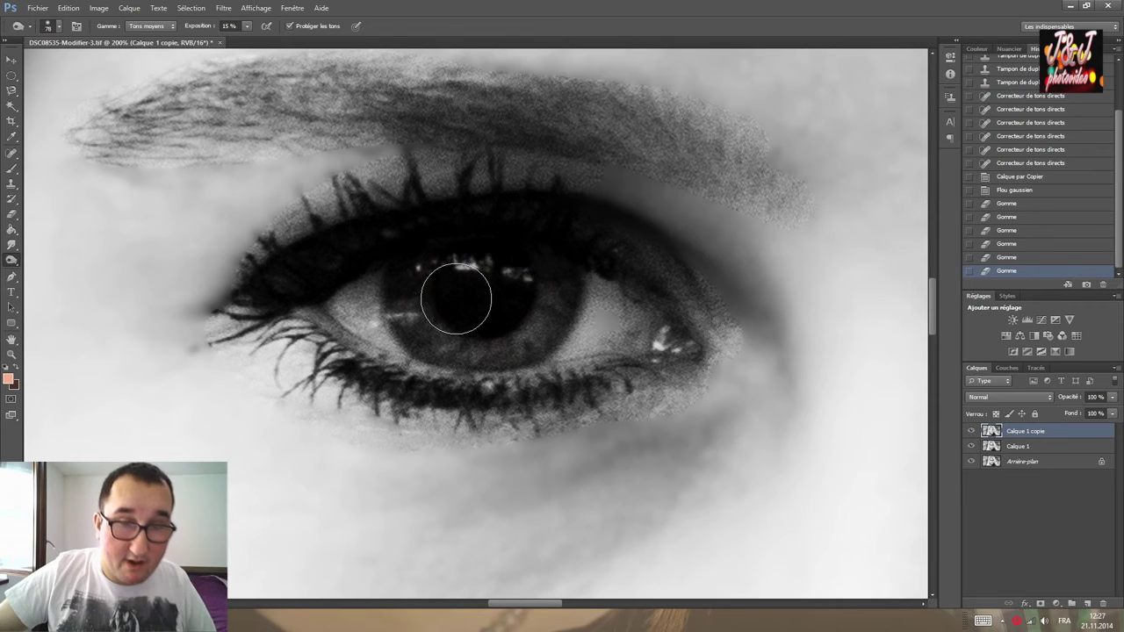
drag(477, 298, 470, 301)
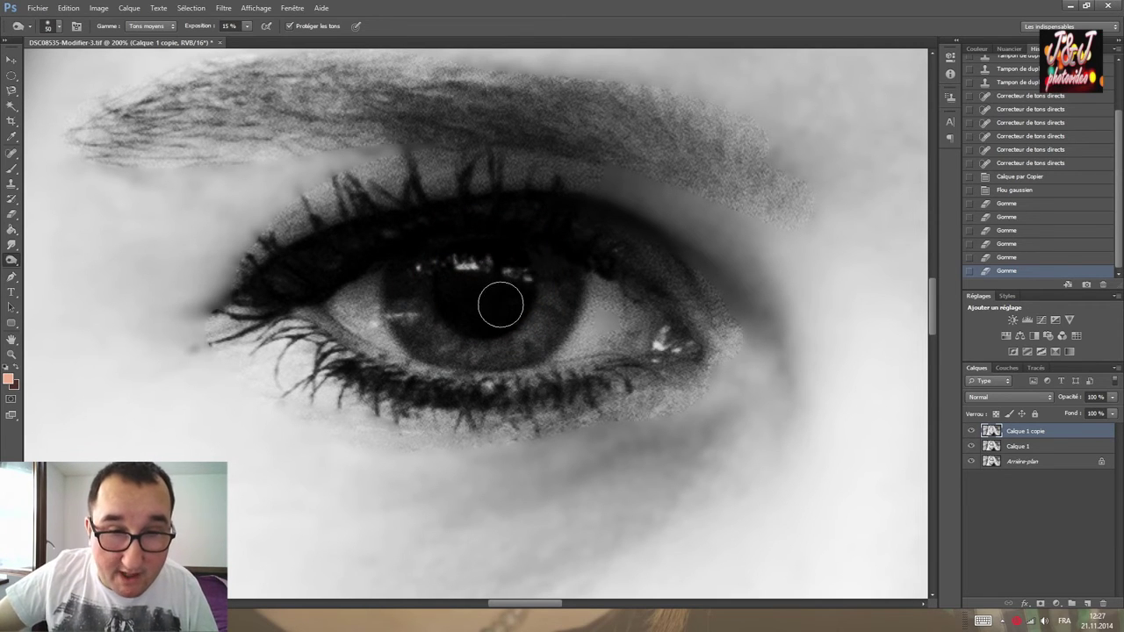
mouse_move(501, 302)
mouse_down()
mouse_move(452, 293)
mouse_move(509, 307)
mouse_move(401, 308)
mouse_up()
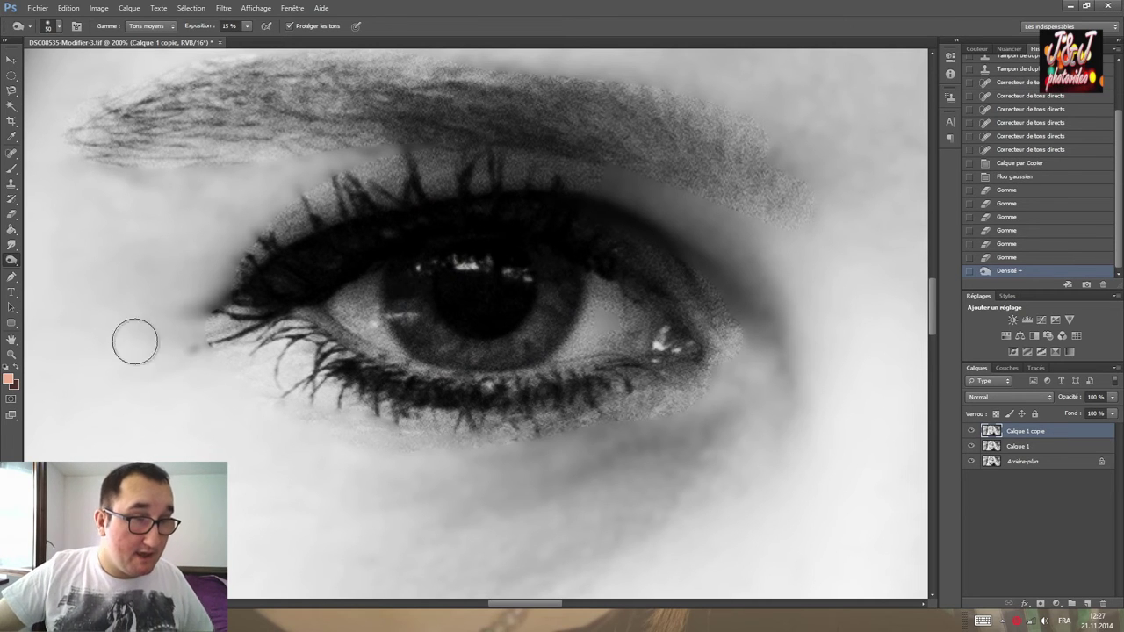
Brighten the eye's catchlight with the Dodge tool at 10%, size 16, and compare before/after.
right_click(12, 262)
click(52, 261)
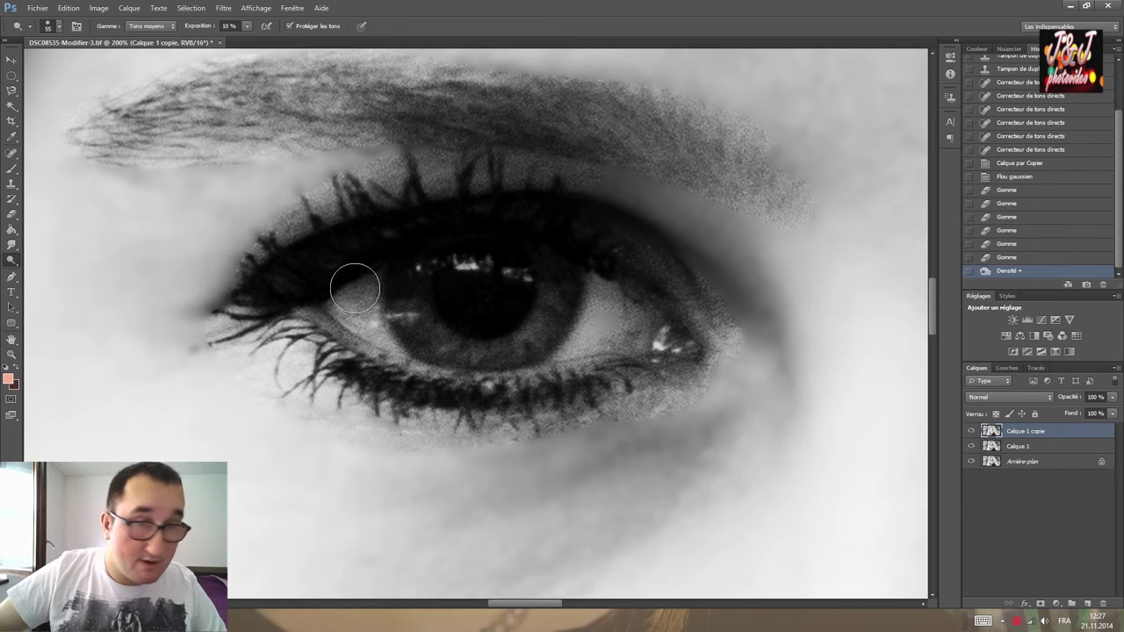
drag(484, 273, 453, 271)
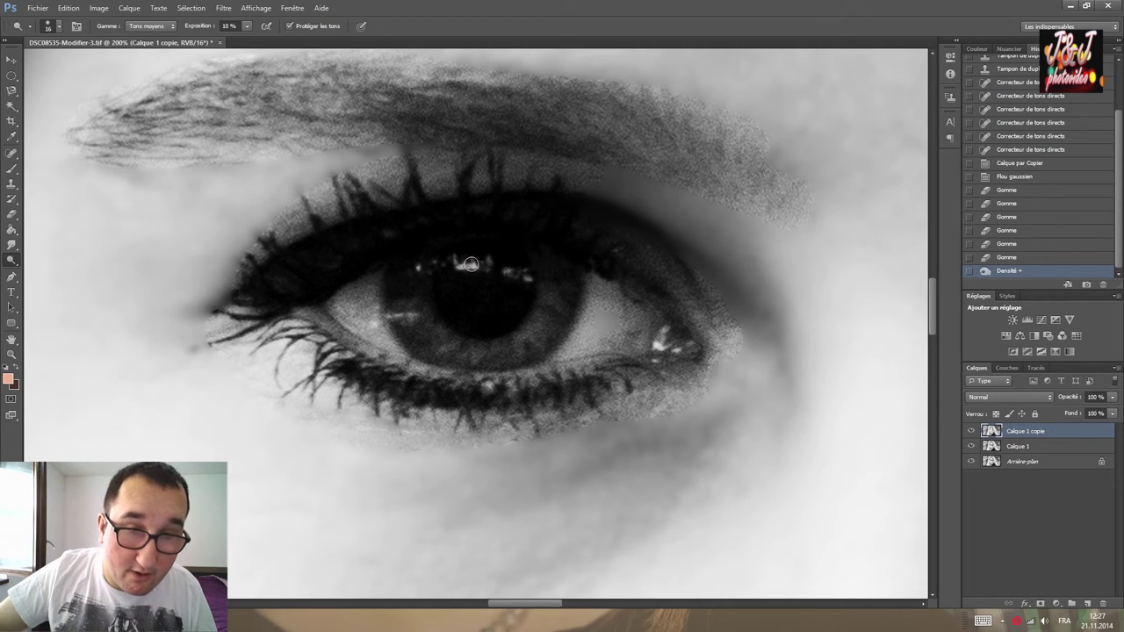
click(447, 264)
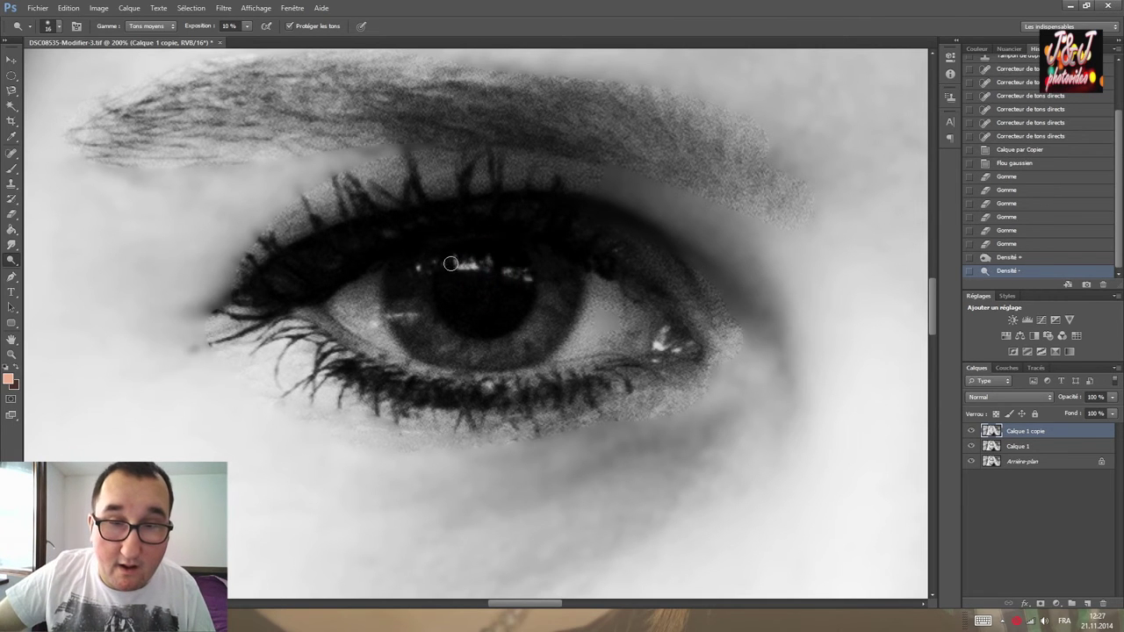
drag(527, 276, 547, 288)
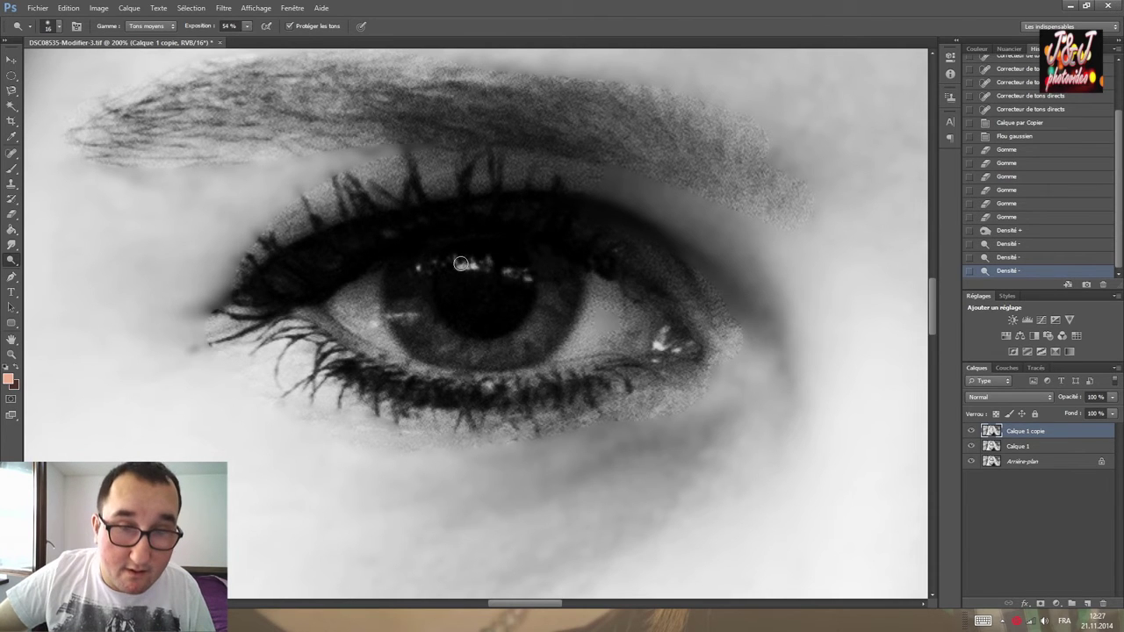
drag(489, 267, 449, 259)
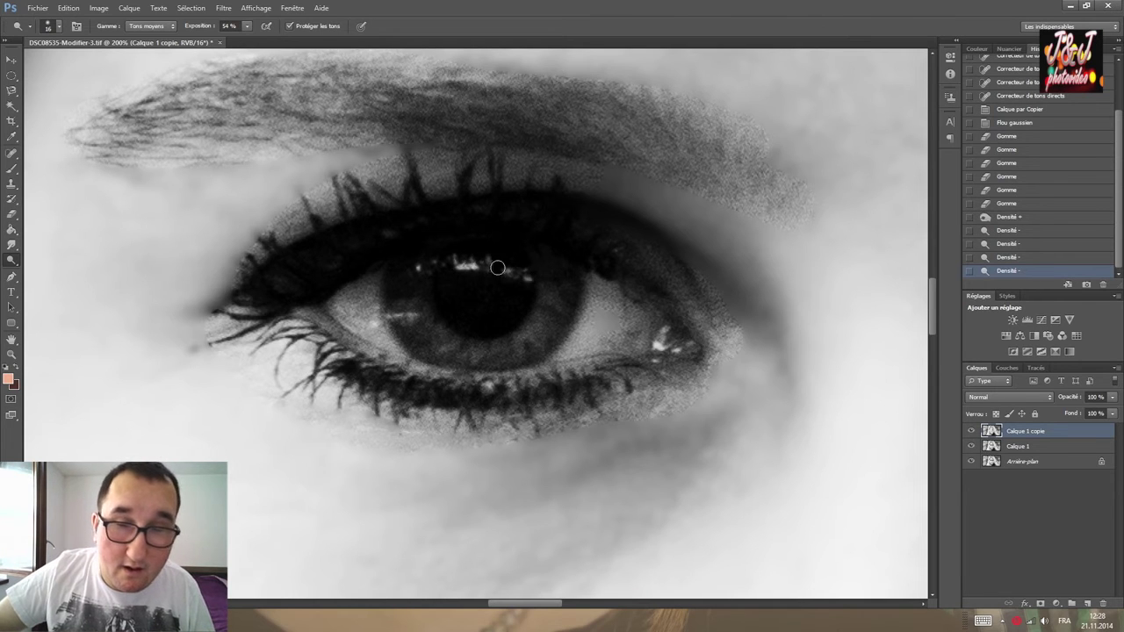
click(509, 265)
click(972, 431)
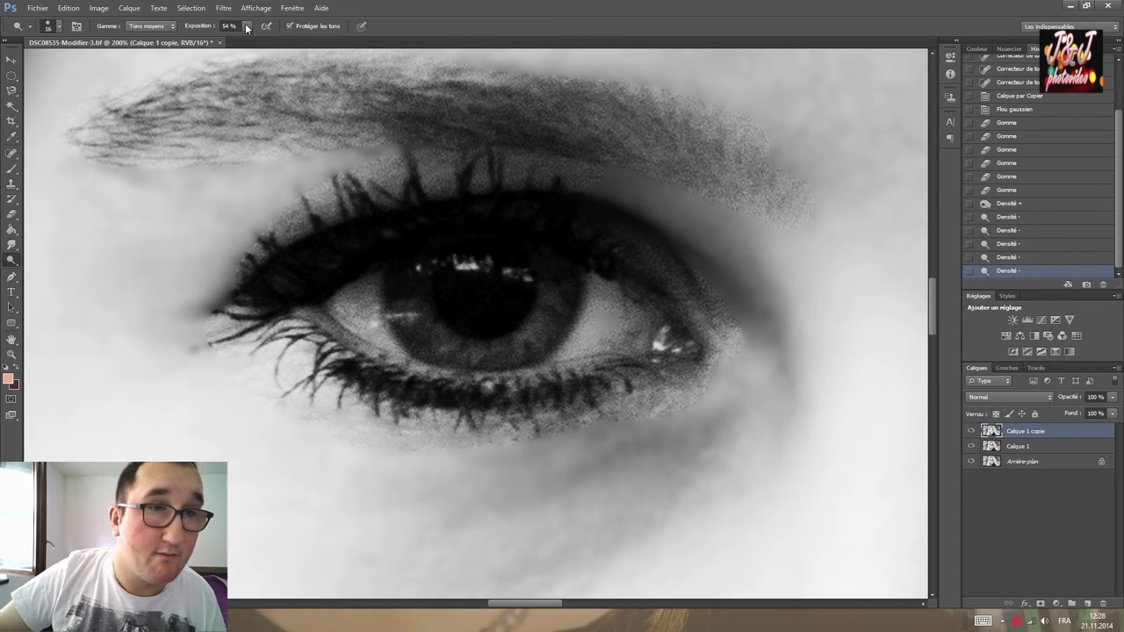
Zoom out to the whole portrait and spot-heal the dark mark beside the hair.
key(z)
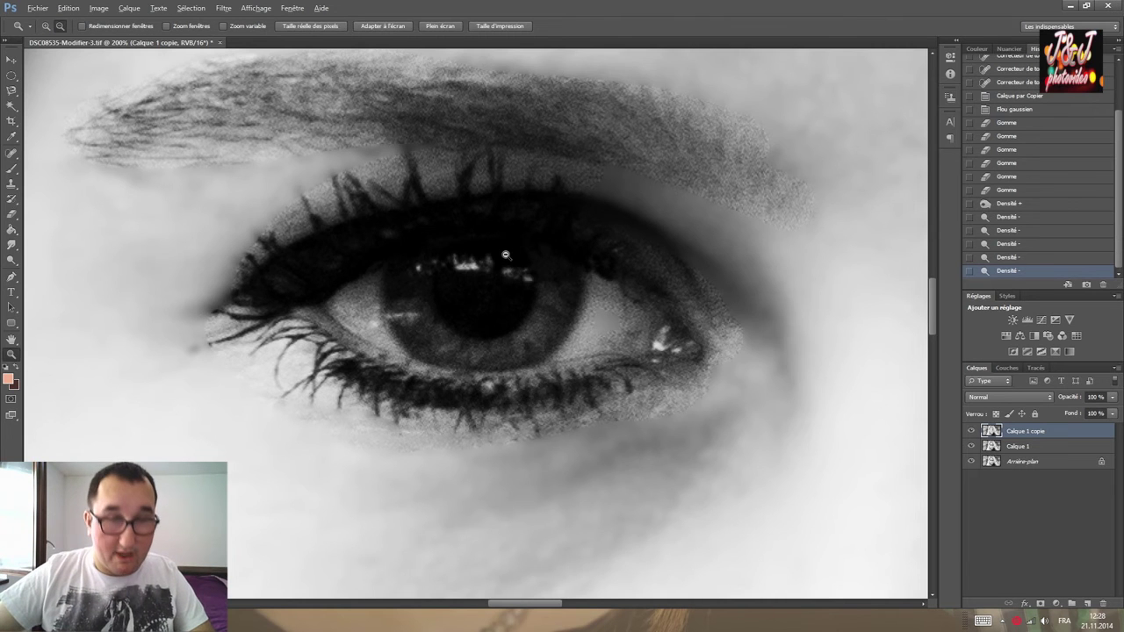
alt+click(505, 253)
alt+click(506, 275)
alt+click(352, 290)
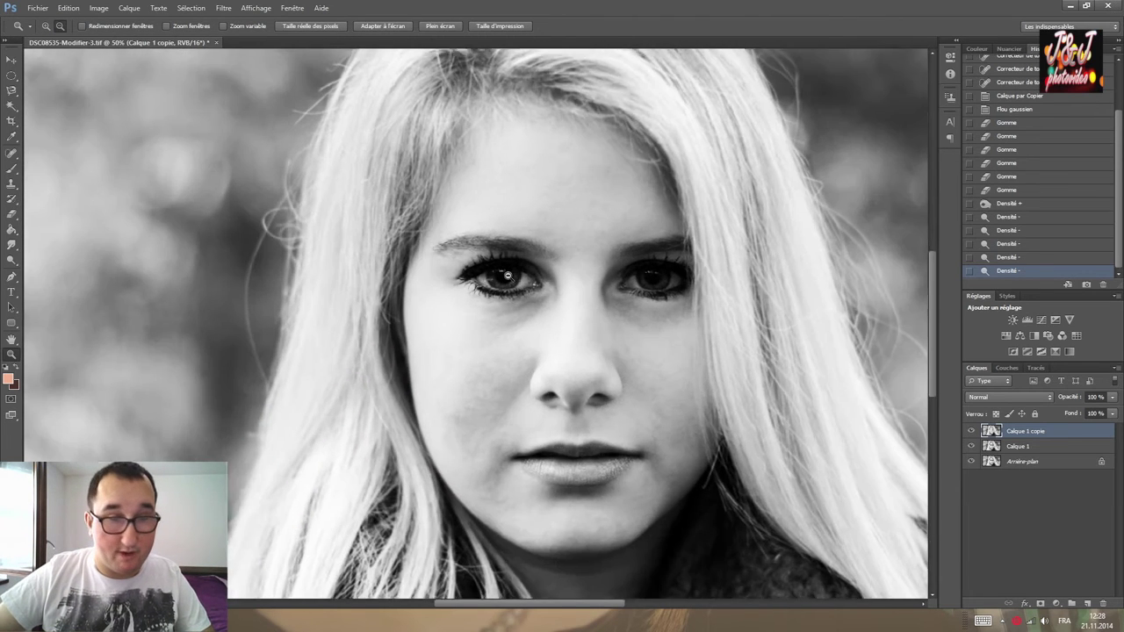
alt+click(98, 305)
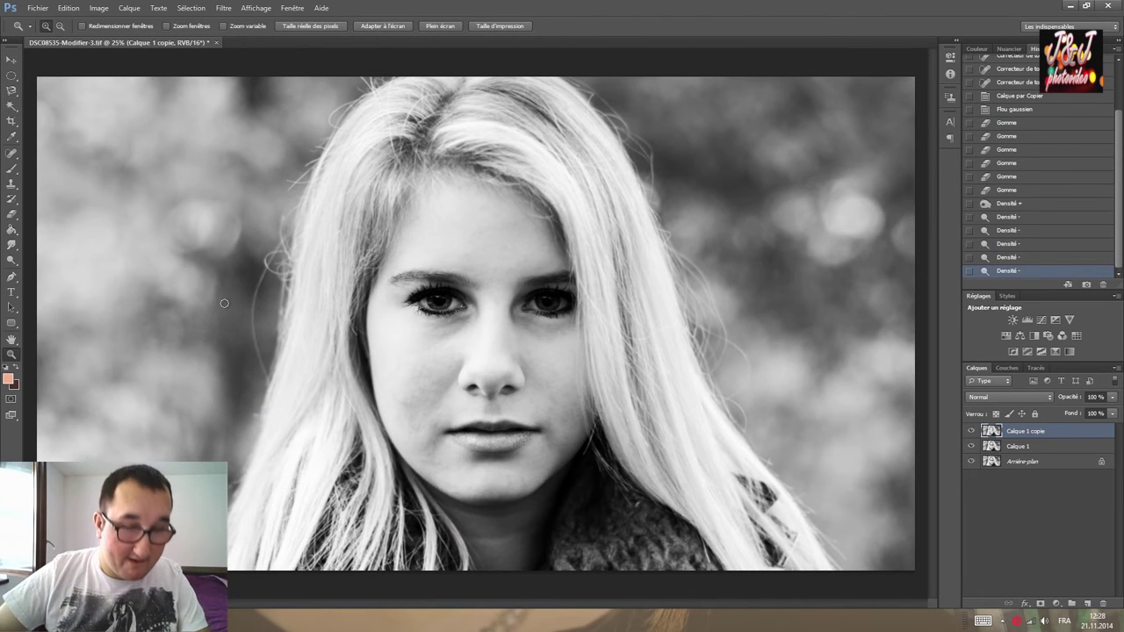
key(j)
drag(262, 271, 249, 346)
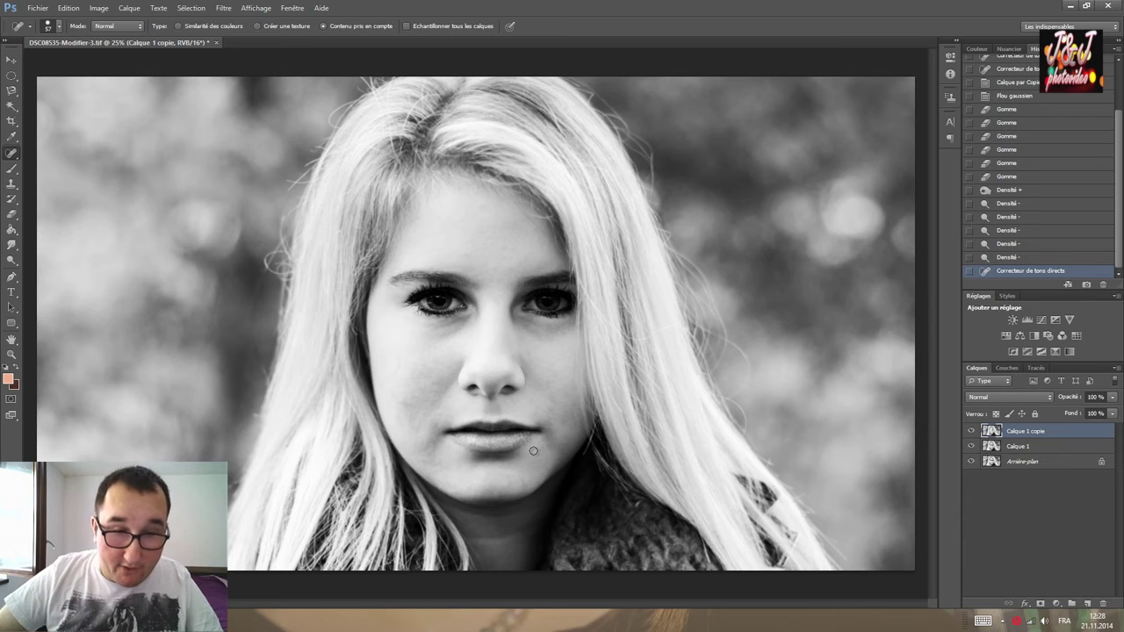
click(31, 9)
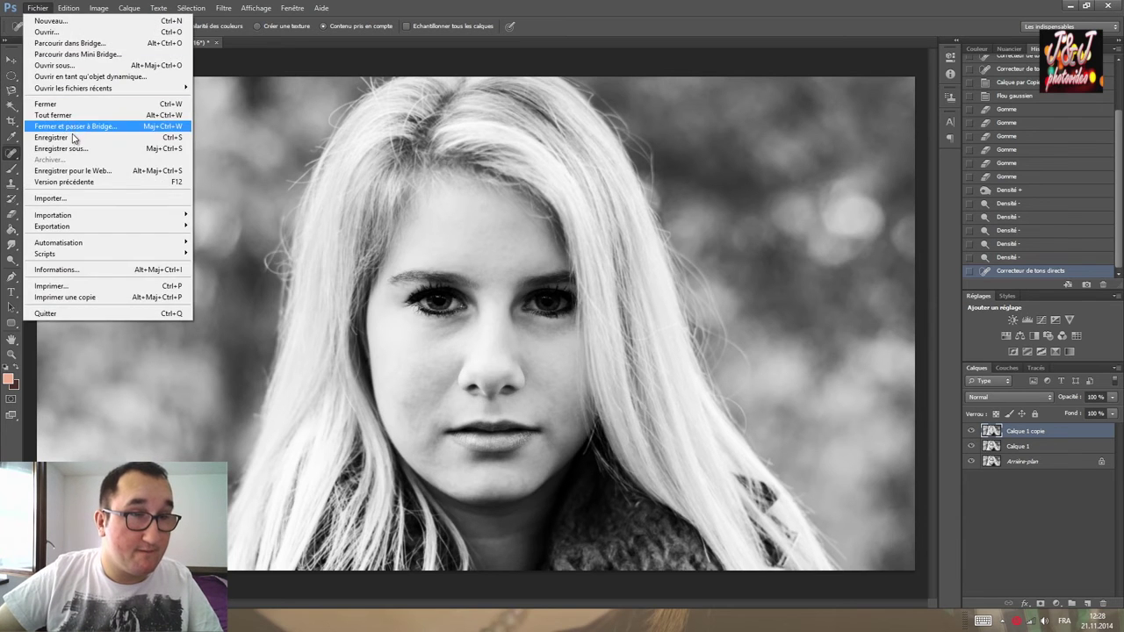
Save the portrait as DSC08535-Modifier-3.tif and return to Lightroom.
click(72, 135)
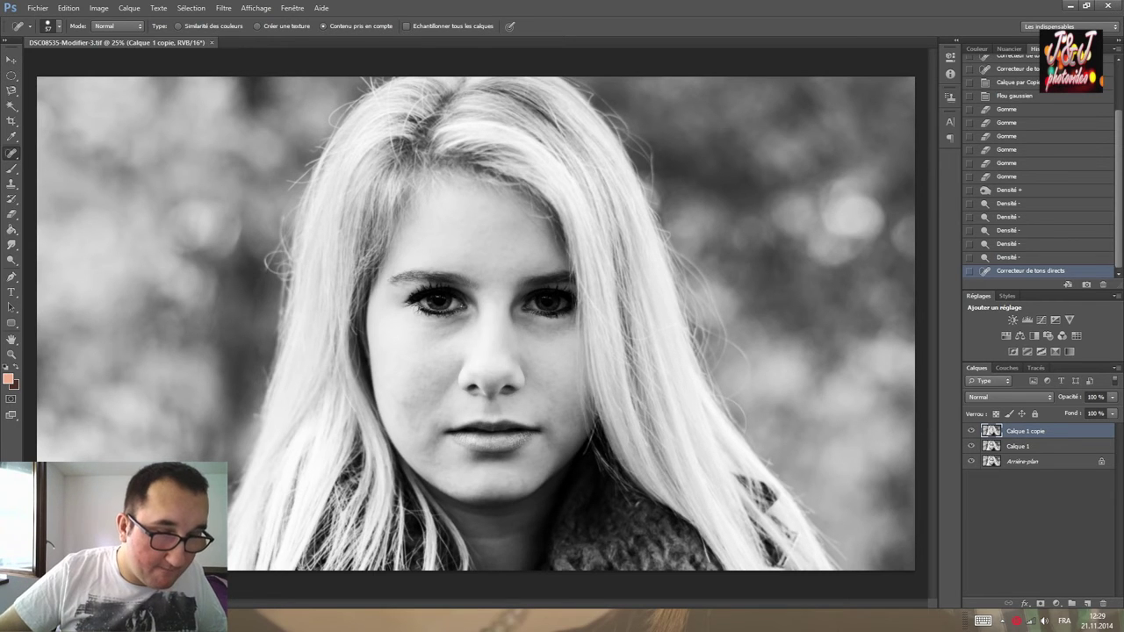
key(alt+Tab)
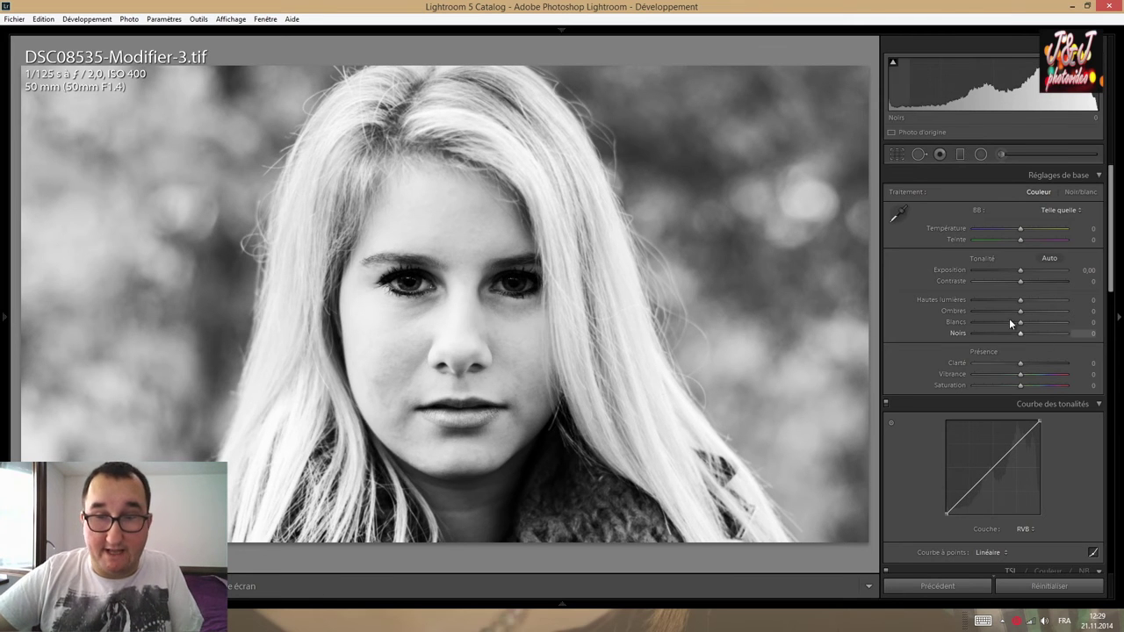
Start a fresh brush with reset effect values and zoom in on the eyes.
click(1043, 159)
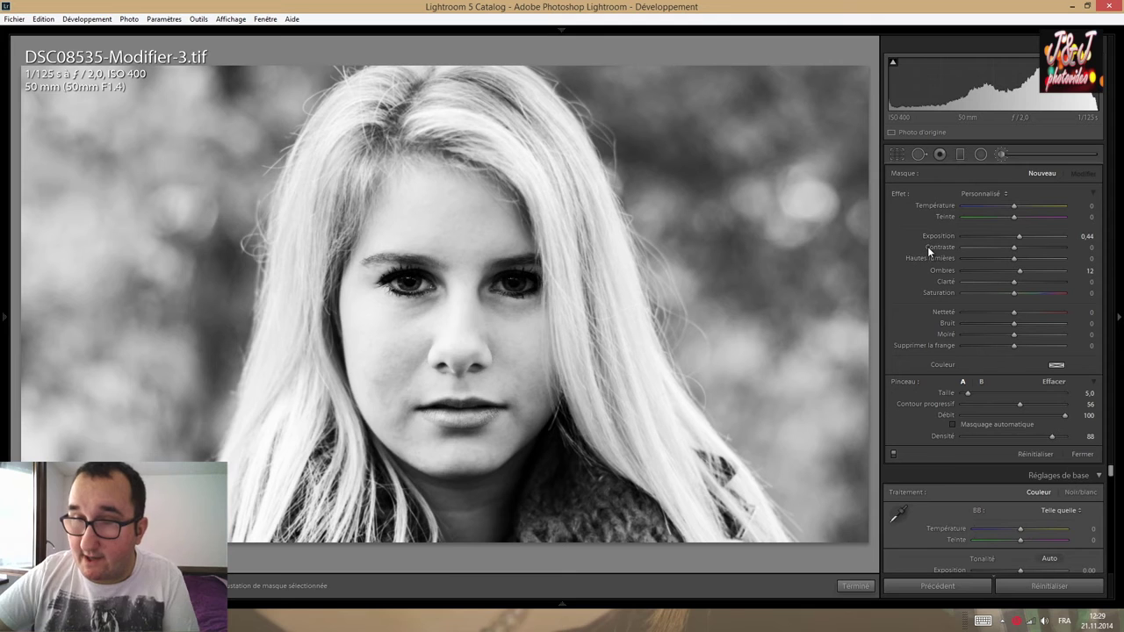
double_click(894, 194)
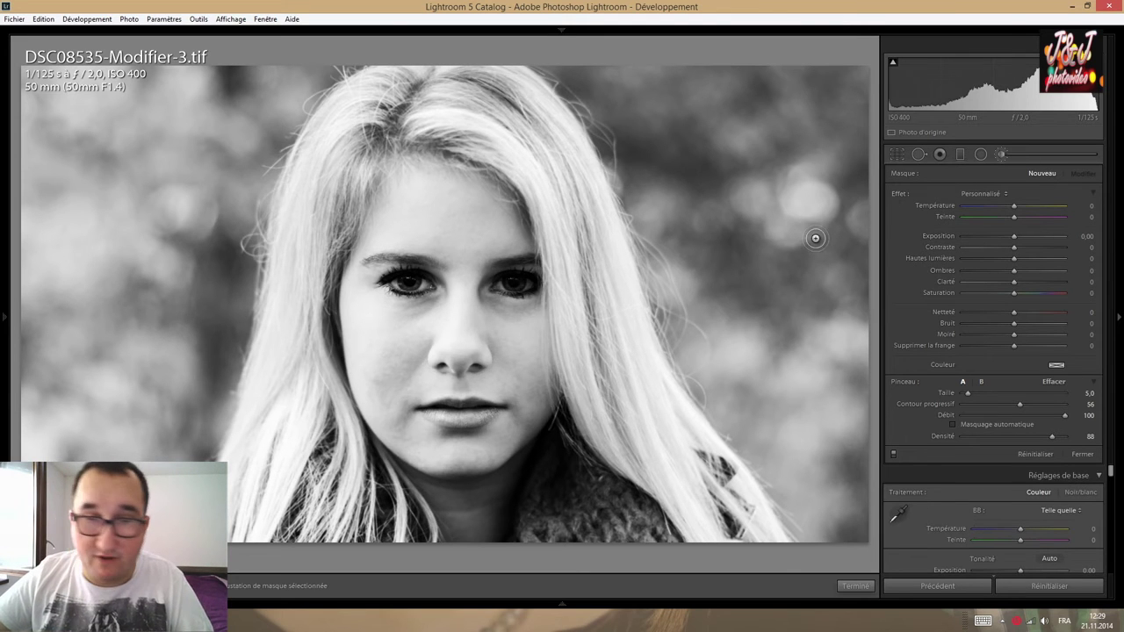
key(z)
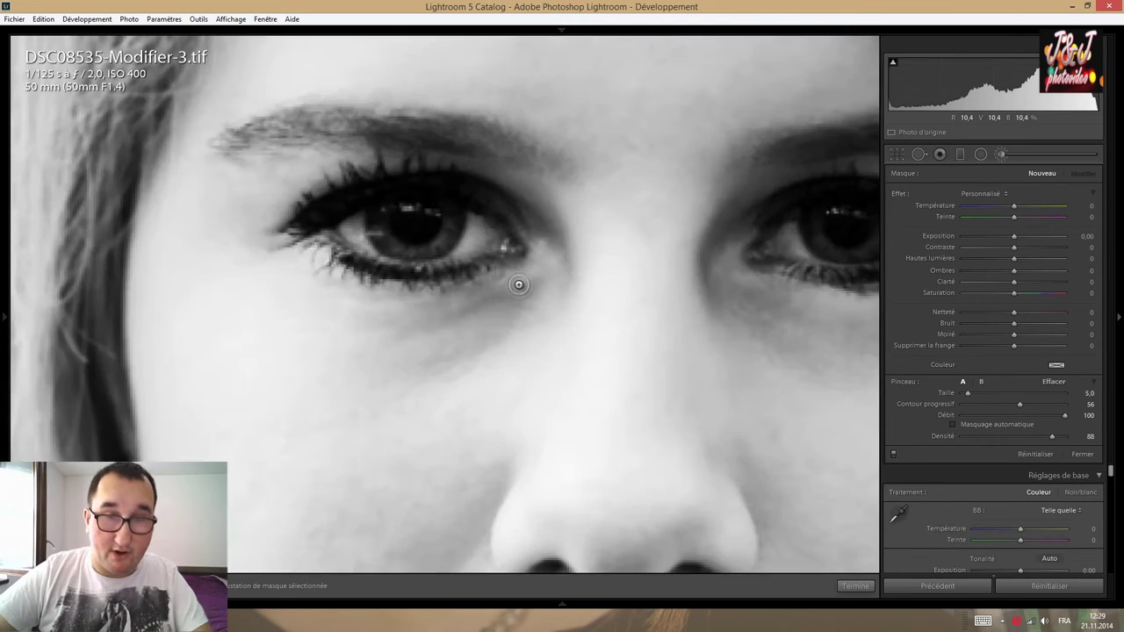
drag(495, 286, 542, 324)
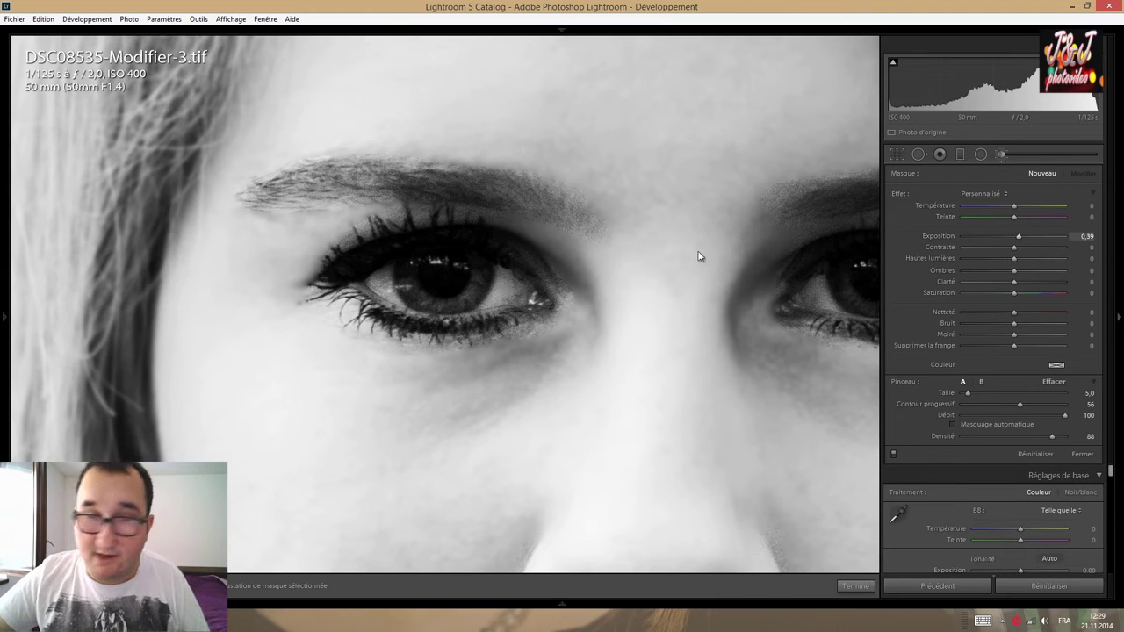
Brush an exposure 2.34 boost onto the catchlights of both eyes.
right_click(422, 299)
key(Escape)
scroll(422, 290, down, 2)
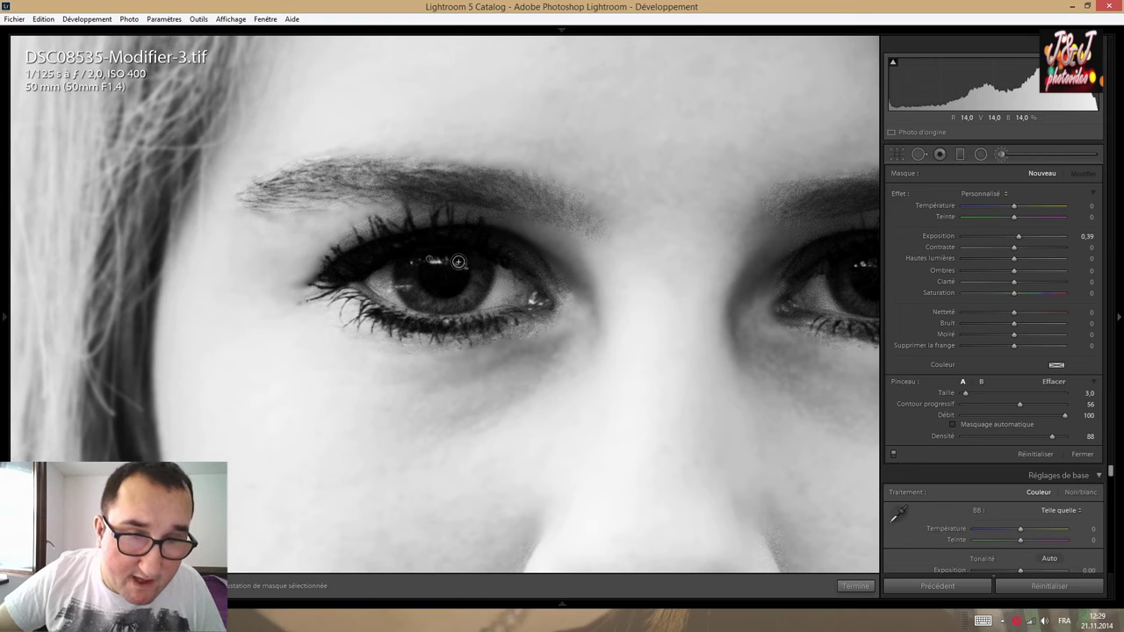
click(429, 259)
drag(1014, 235, 1044, 241)
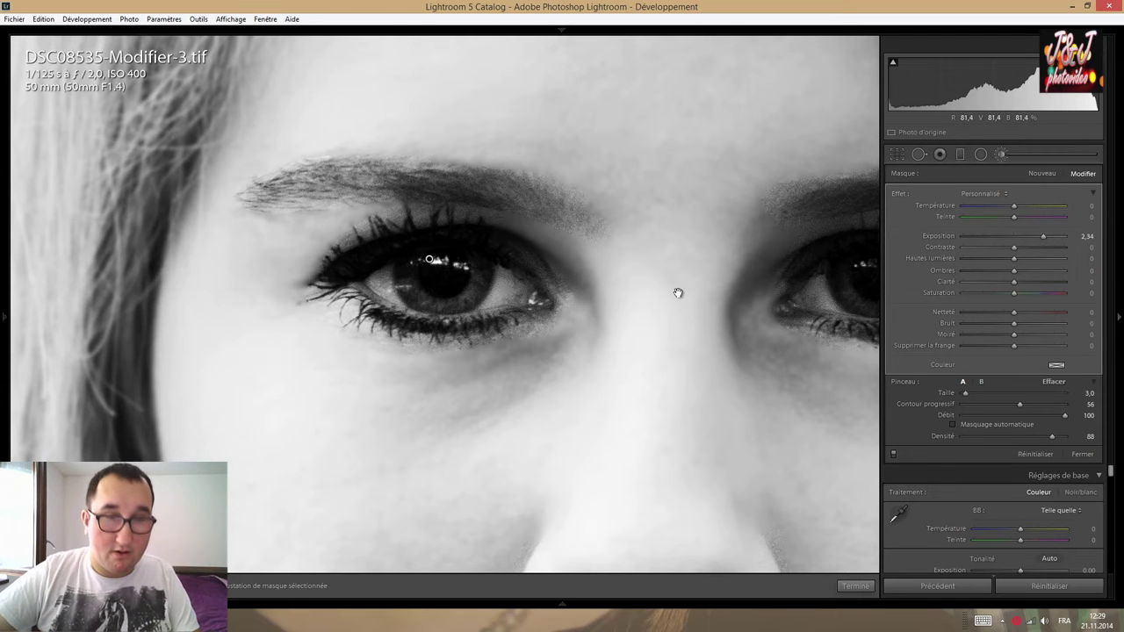
drag(678, 292, 519, 316)
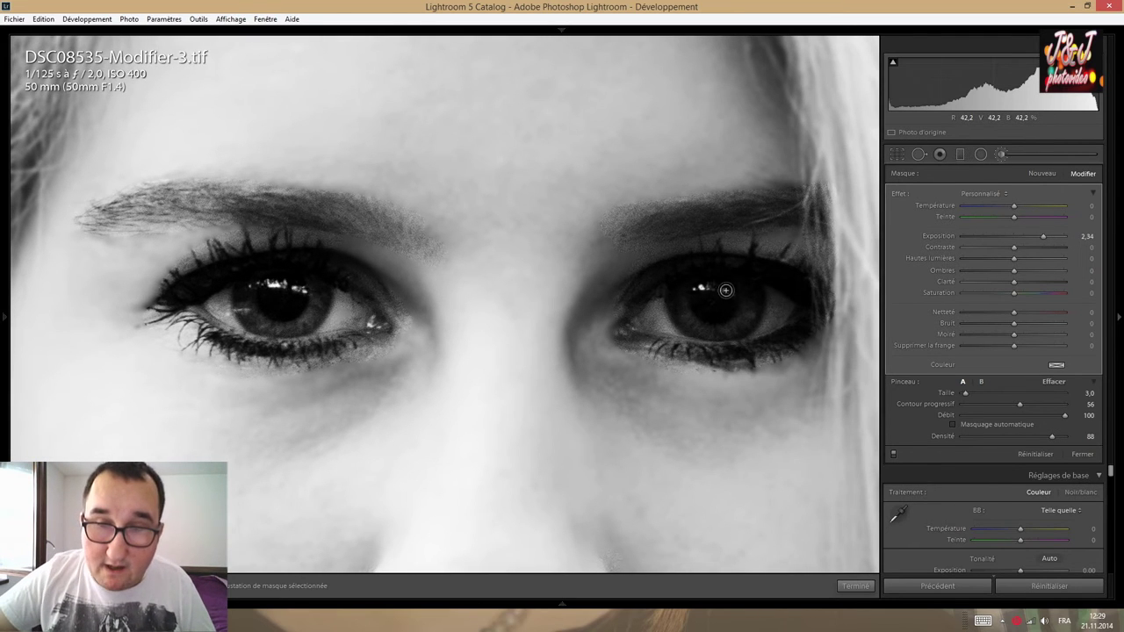
click(268, 283)
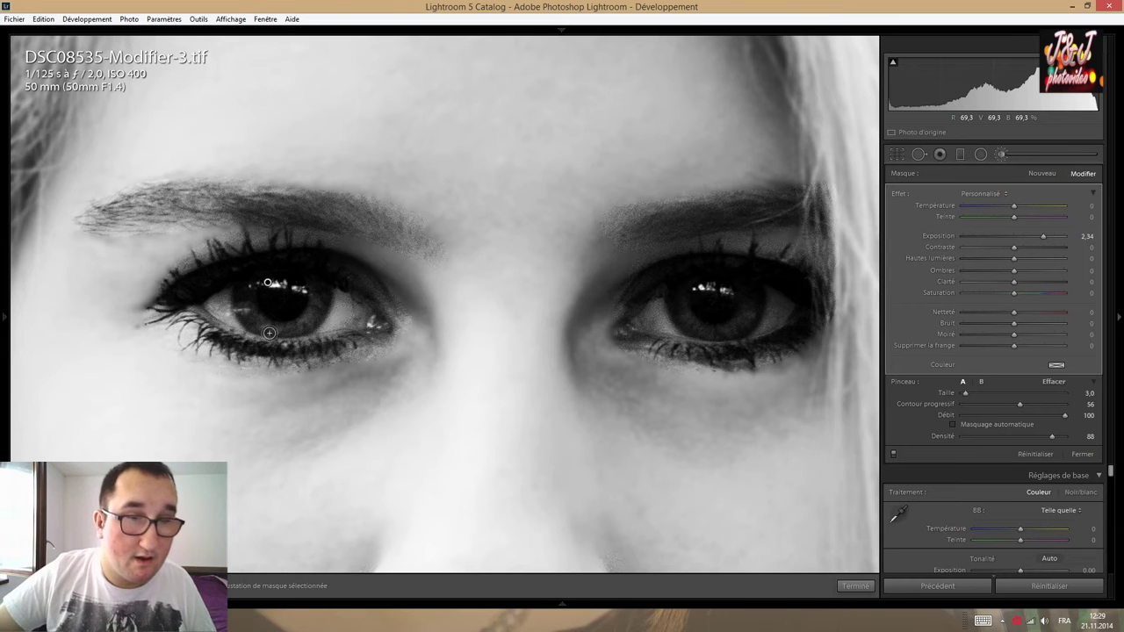
click(1042, 173)
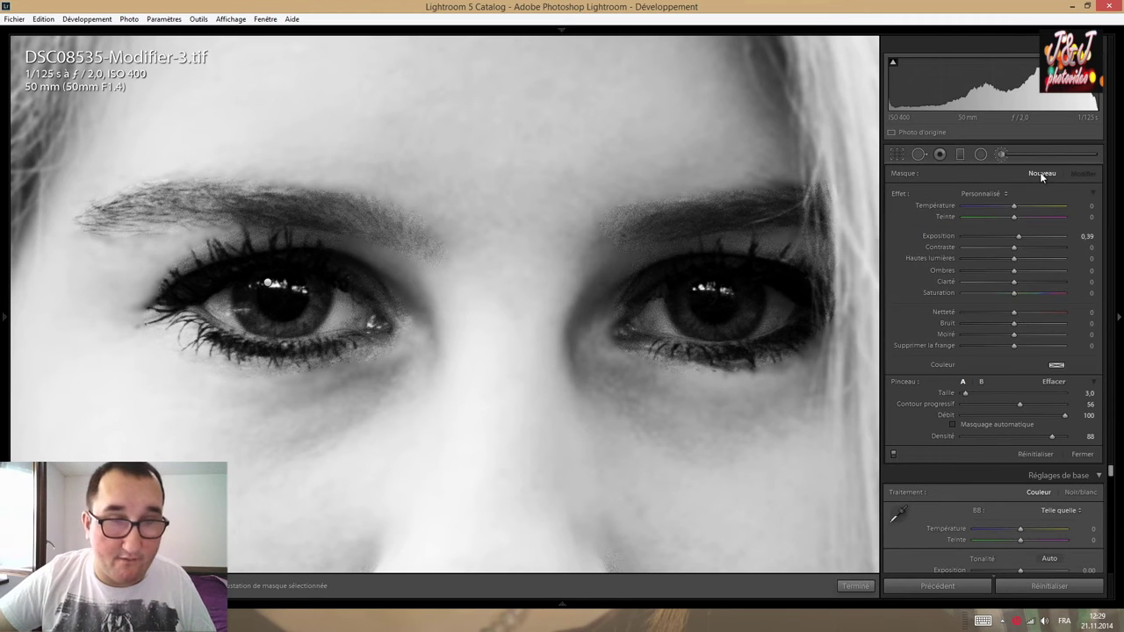
Brush a subtle exposure boost (about 0.12) onto the left iris, undoing the stray right-eye stroke.
double_click(897, 193)
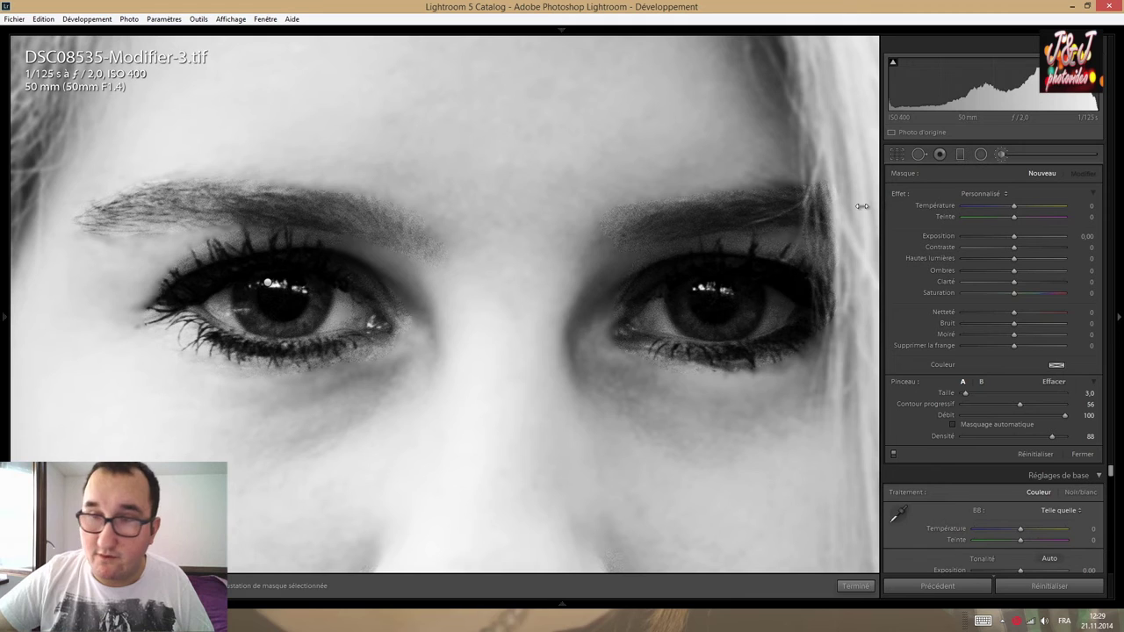
drag(1014, 237, 1017, 237)
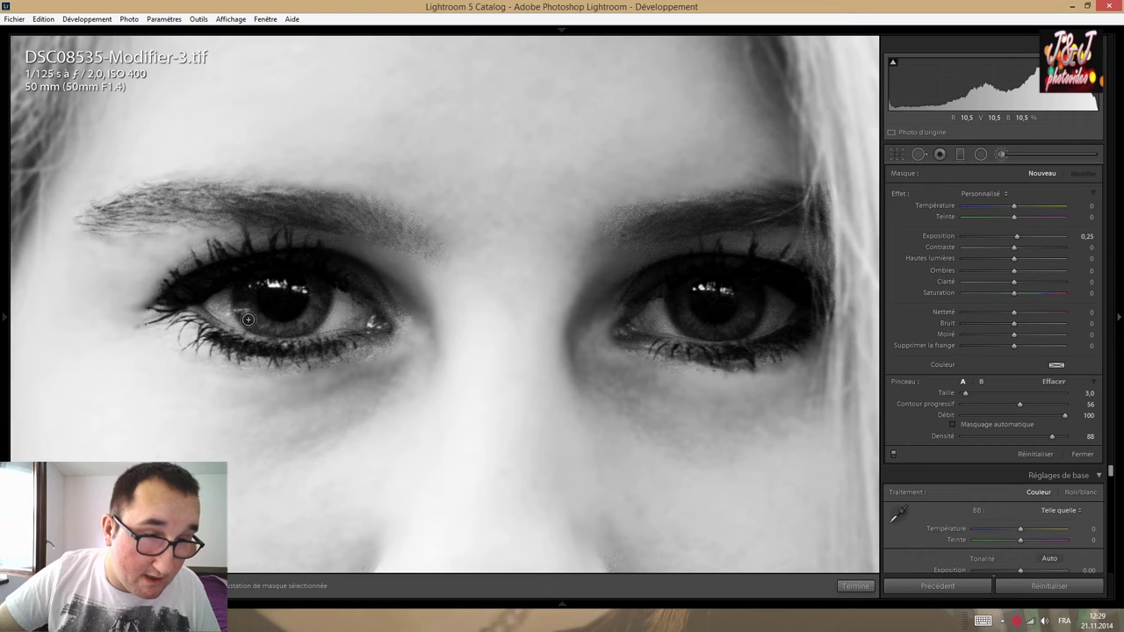
drag(269, 325, 233, 293)
drag(1014, 239, 1011, 237)
mouse_move(736, 322)
mouse_down()
mouse_move(733, 310)
mouse_move(726, 348)
mouse_up()
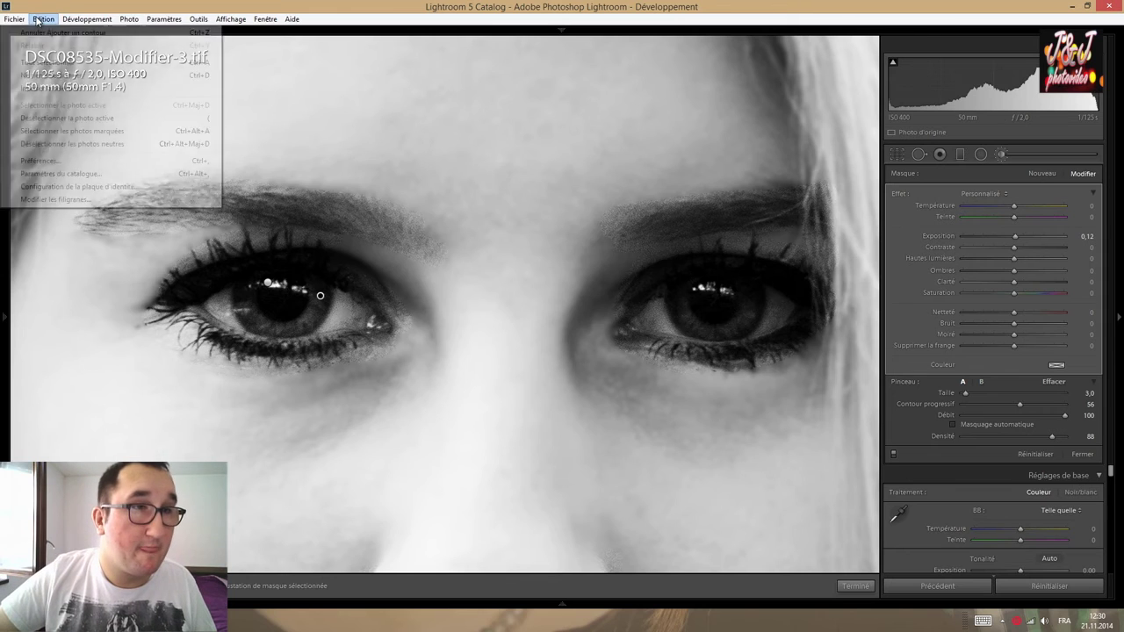
key(ctrl+z)
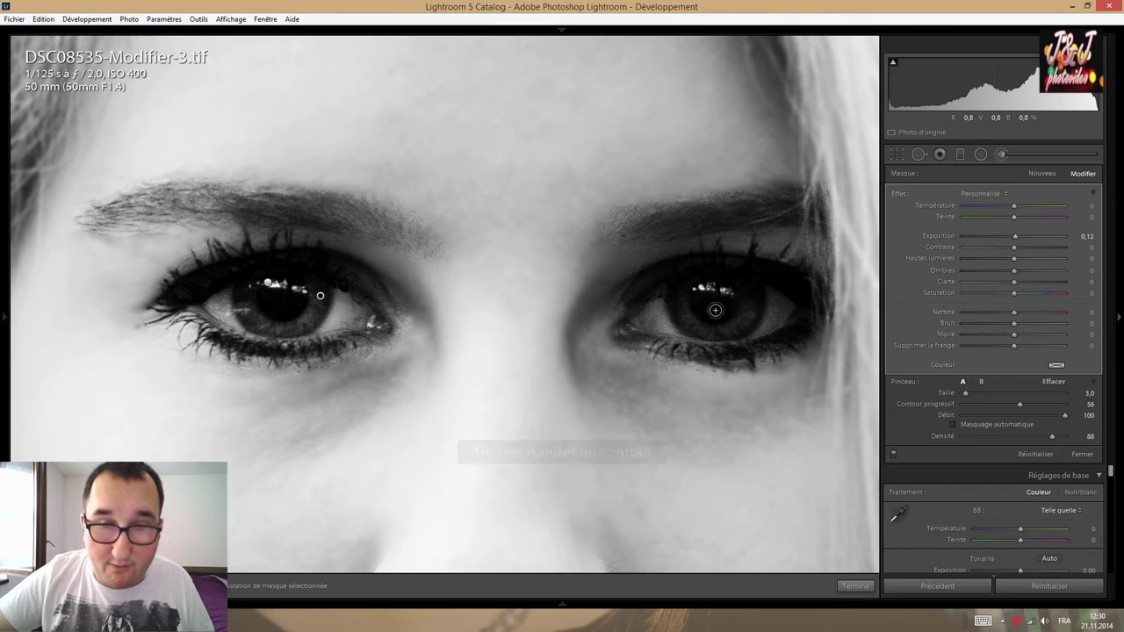
click(1049, 173)
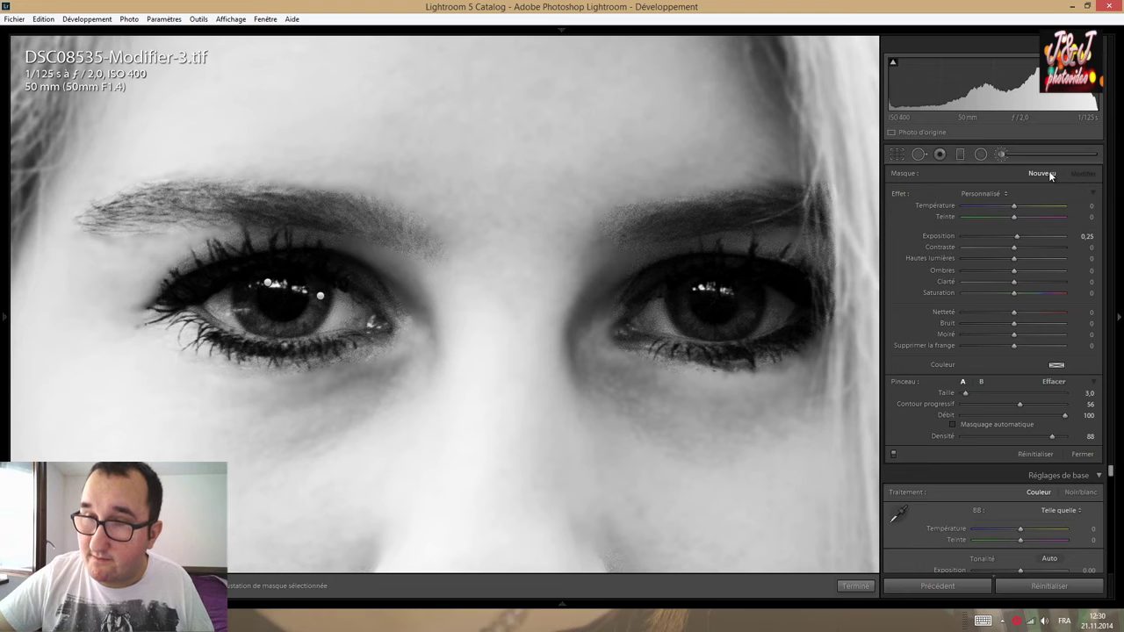
Brush exposure 1.32 over the right iris, then hide and reshow the pins to check it.
drag(1017, 235, 1026, 235)
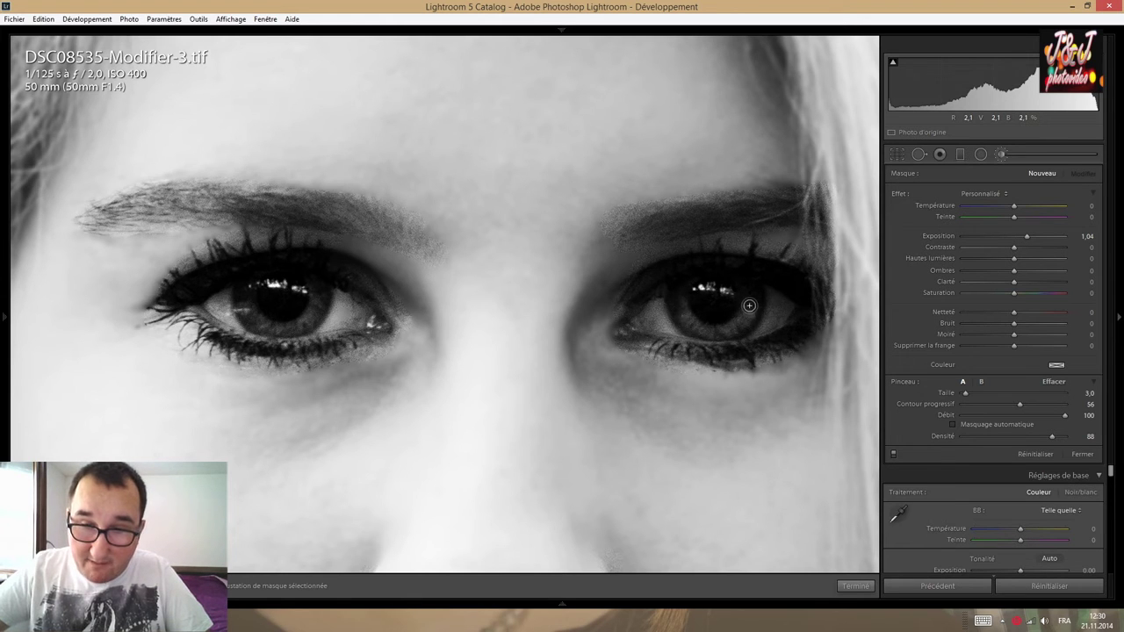
drag(720, 329, 677, 301)
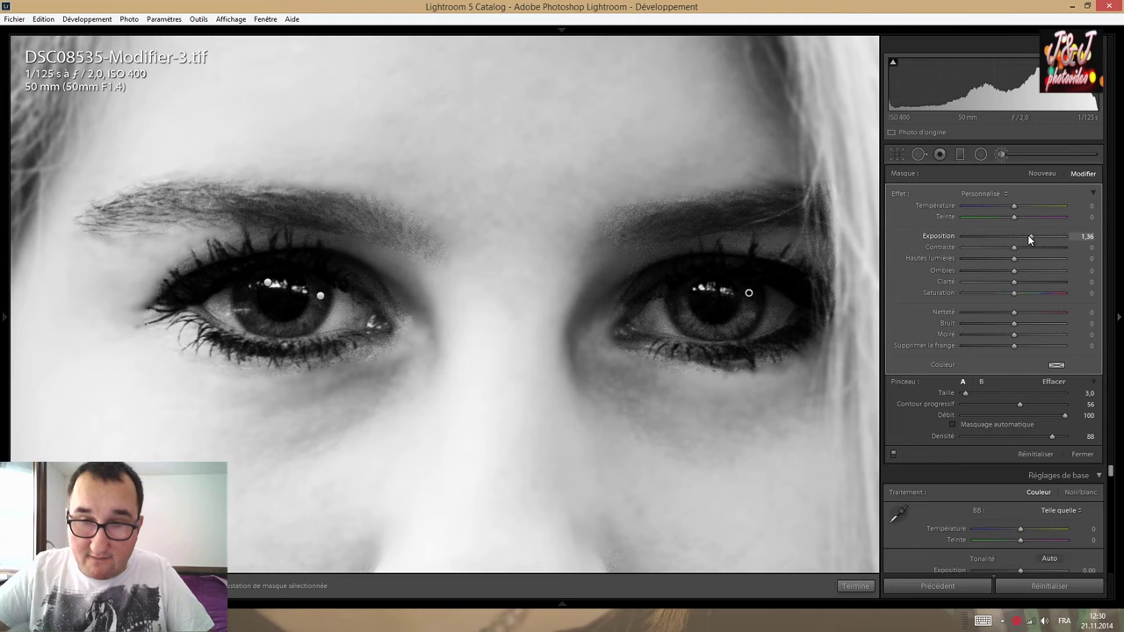
drag(1030, 237, 1028, 237)
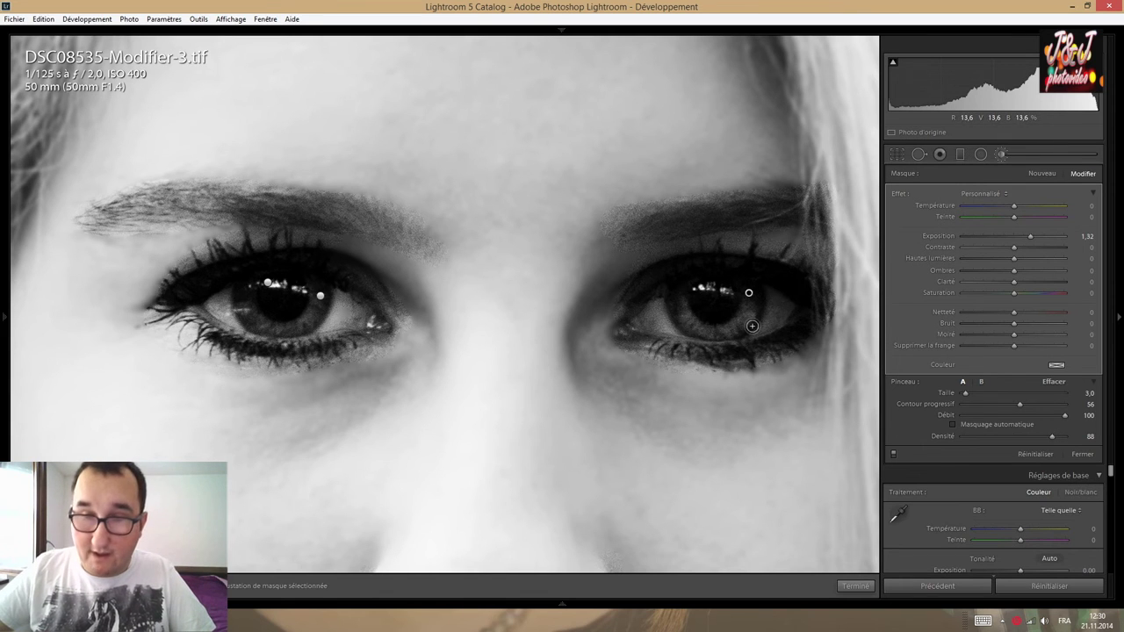
key(h)
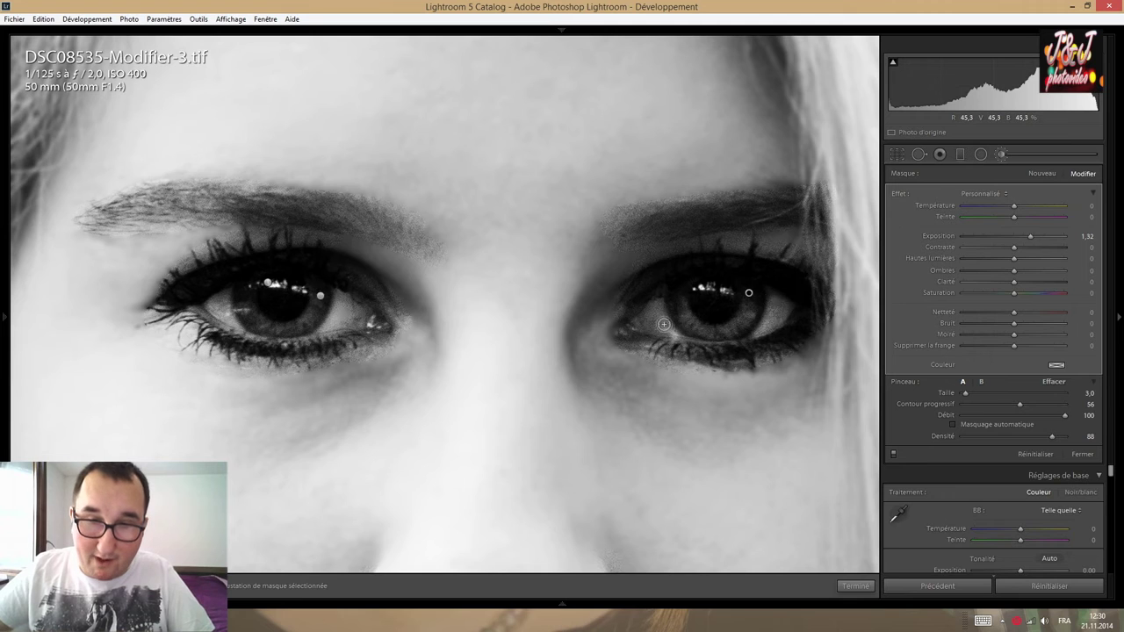
key(h)
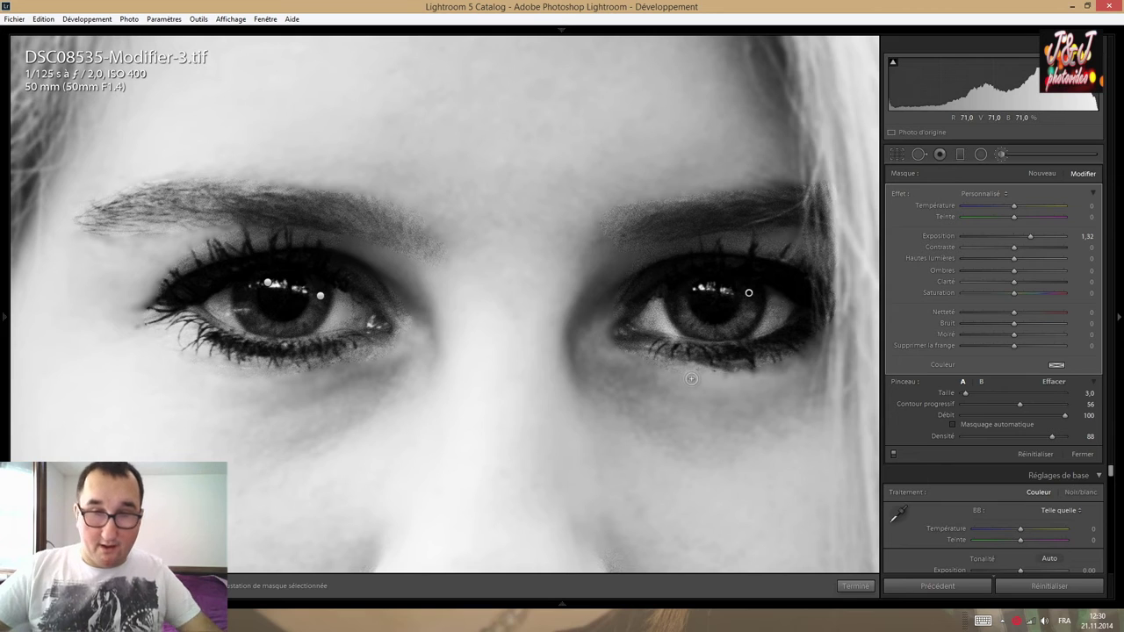
Paint a new sharpness 51 brush around both eyes, then zoom out to the full portrait.
click(1040, 173)
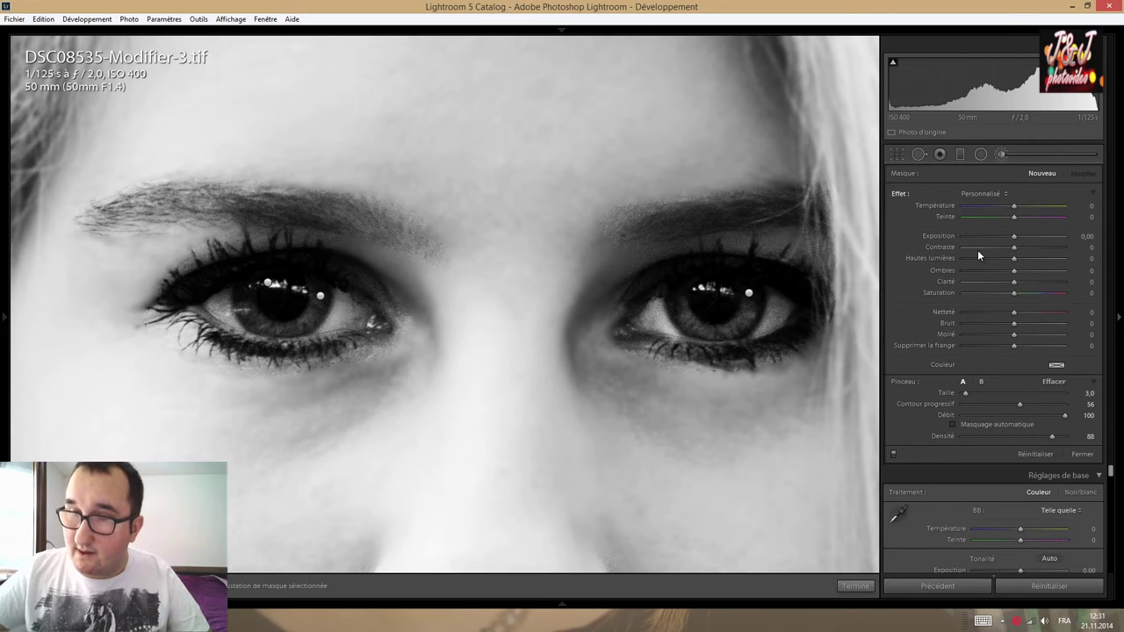
drag(1024, 312, 1040, 312)
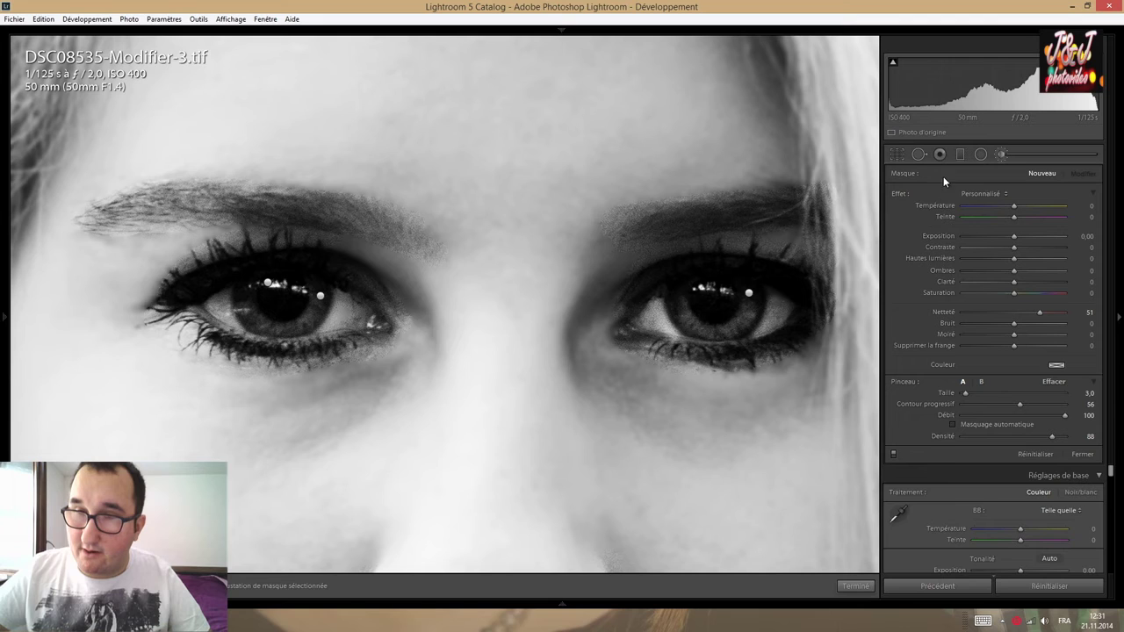
scroll(693, 303, up, 4)
mouse_move(729, 258)
mouse_down()
mouse_move(683, 351)
mouse_move(628, 323)
mouse_move(804, 283)
mouse_up()
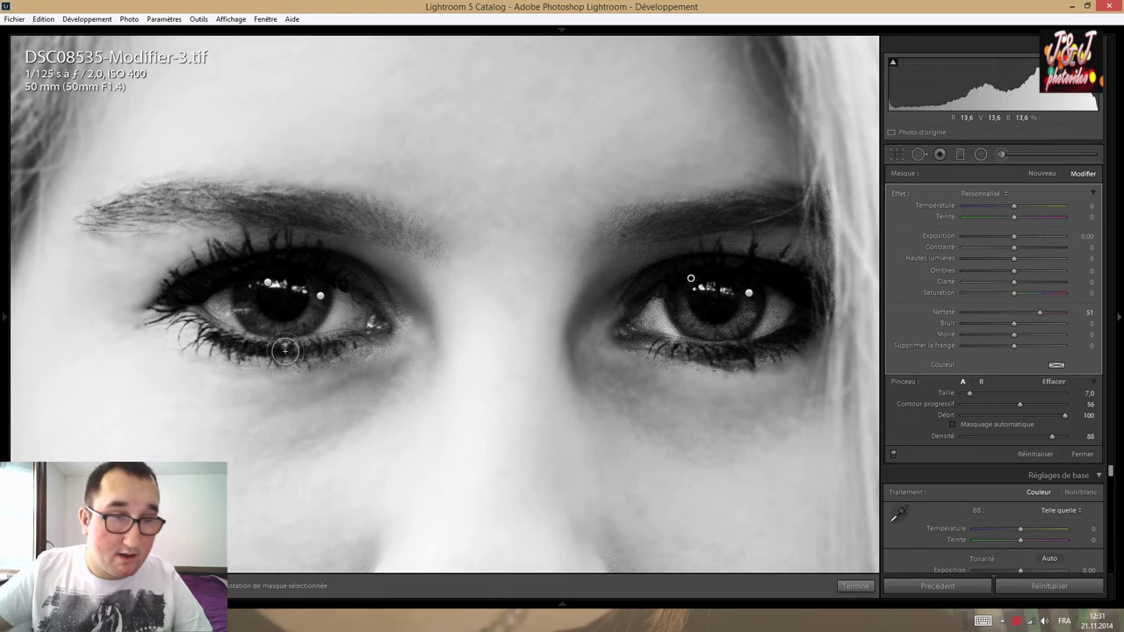
mouse_move(352, 292)
mouse_down()
mouse_move(254, 314)
mouse_move(263, 318)
mouse_up()
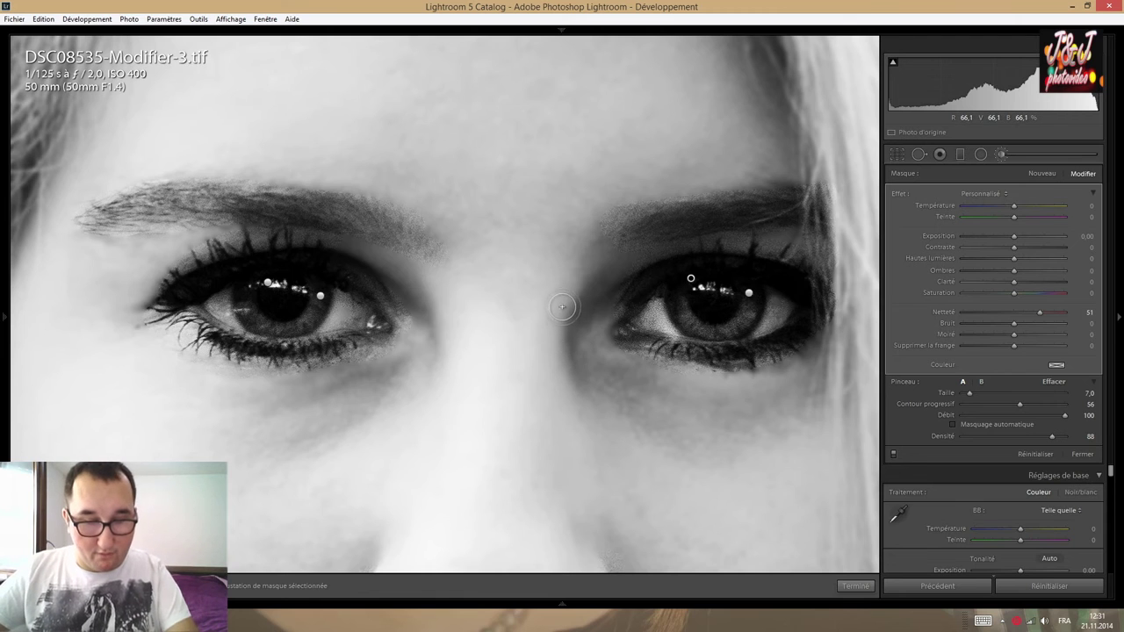
key(z)
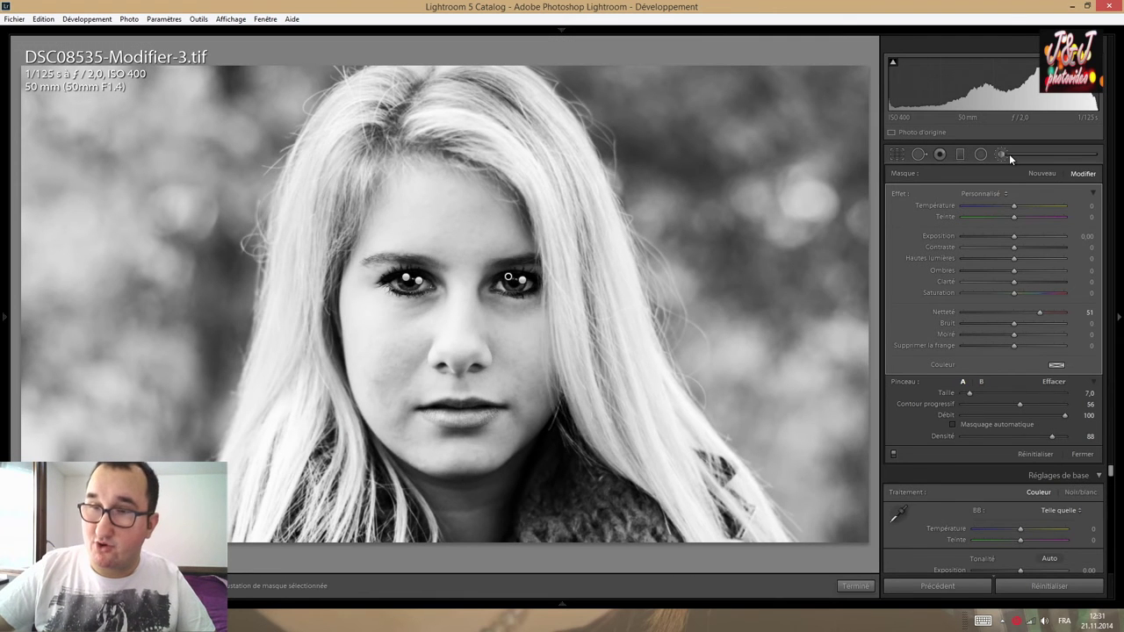
Close the brush and check the eye in Before/After view, ending on the fitted portrait.
click(1010, 154)
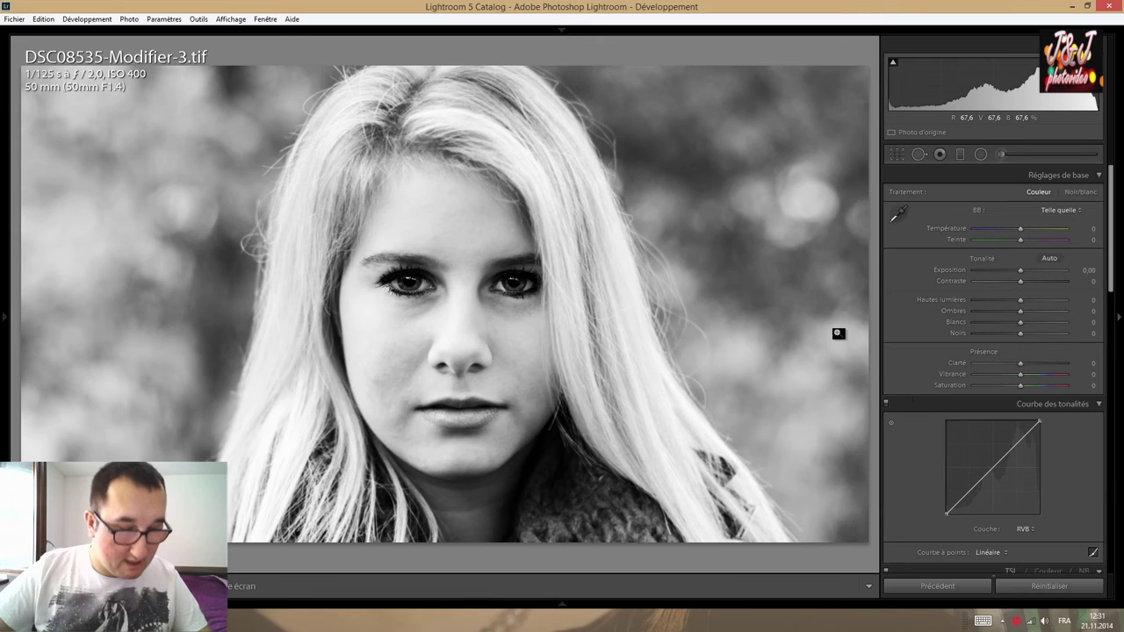
key(y)
click(267, 319)
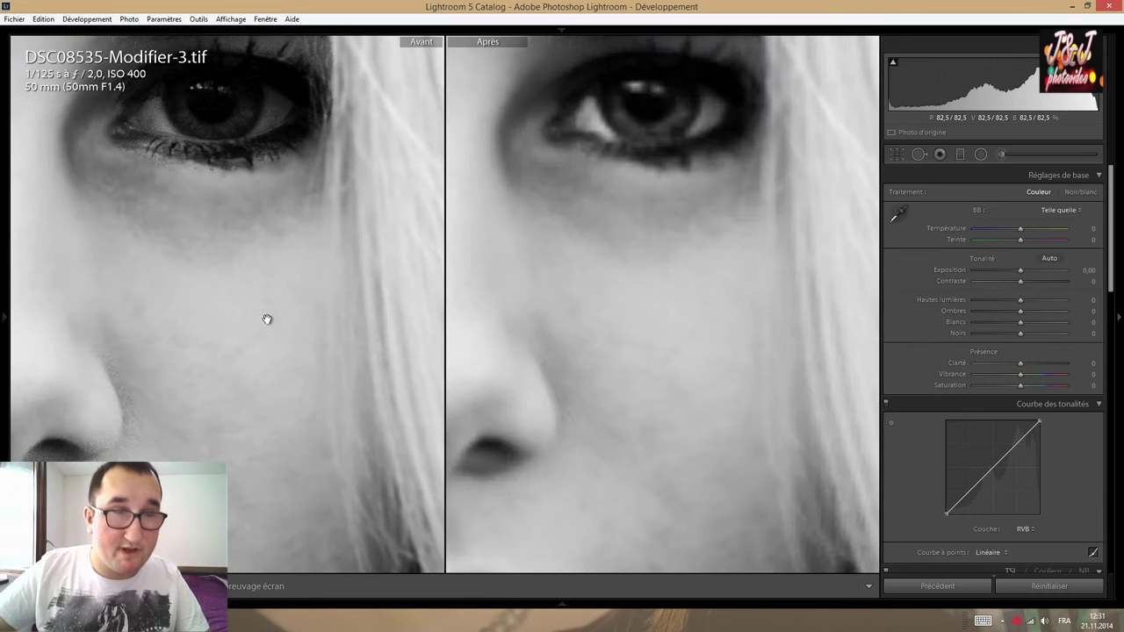
drag(267, 319, 289, 376)
click(281, 328)
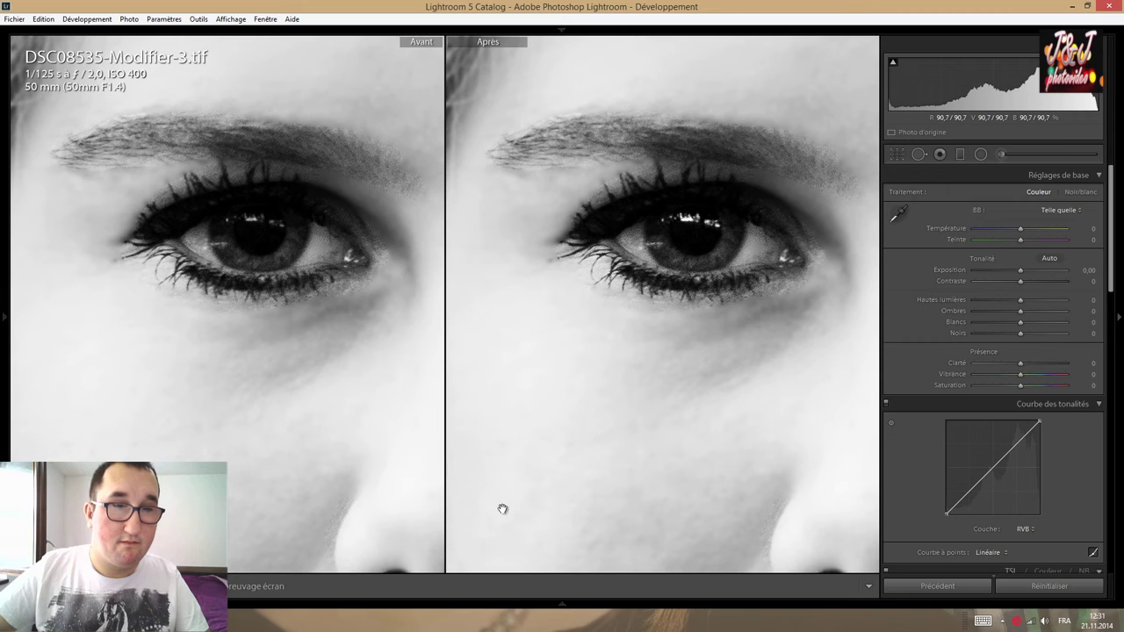
key(y)
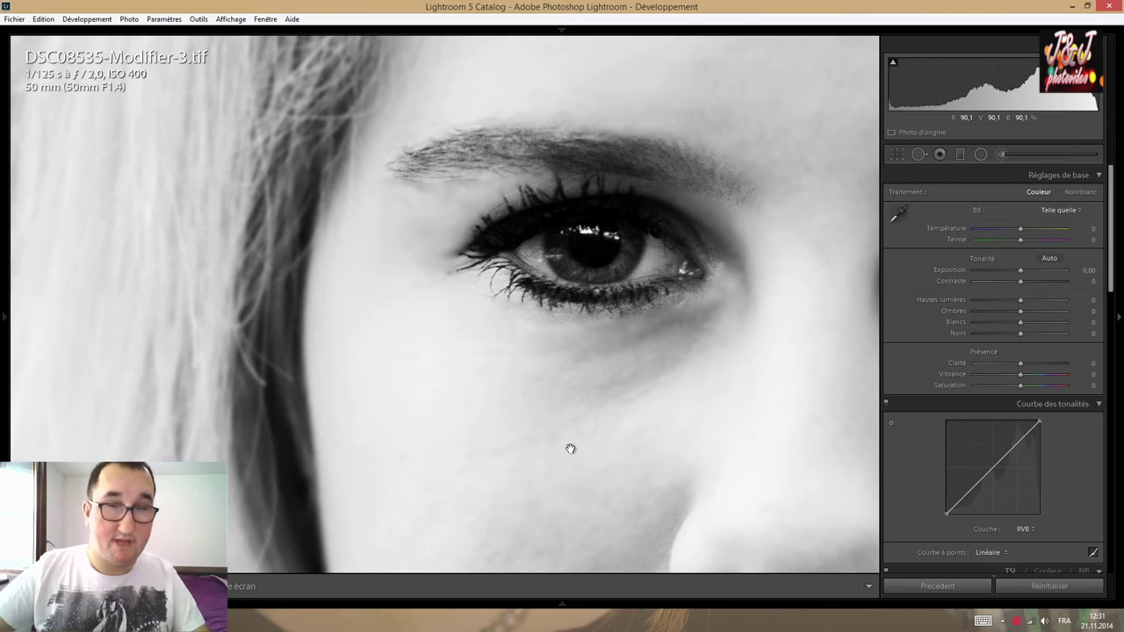
click(733, 369)
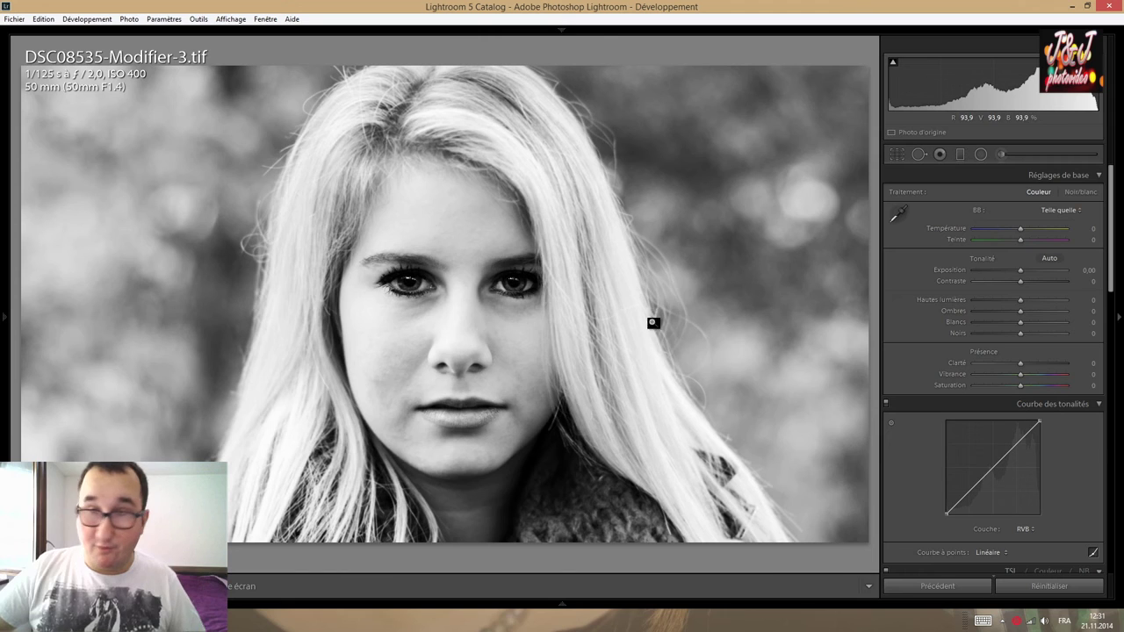
Draw a radial filter ellipse around the face and adjust its size and position.
click(981, 154)
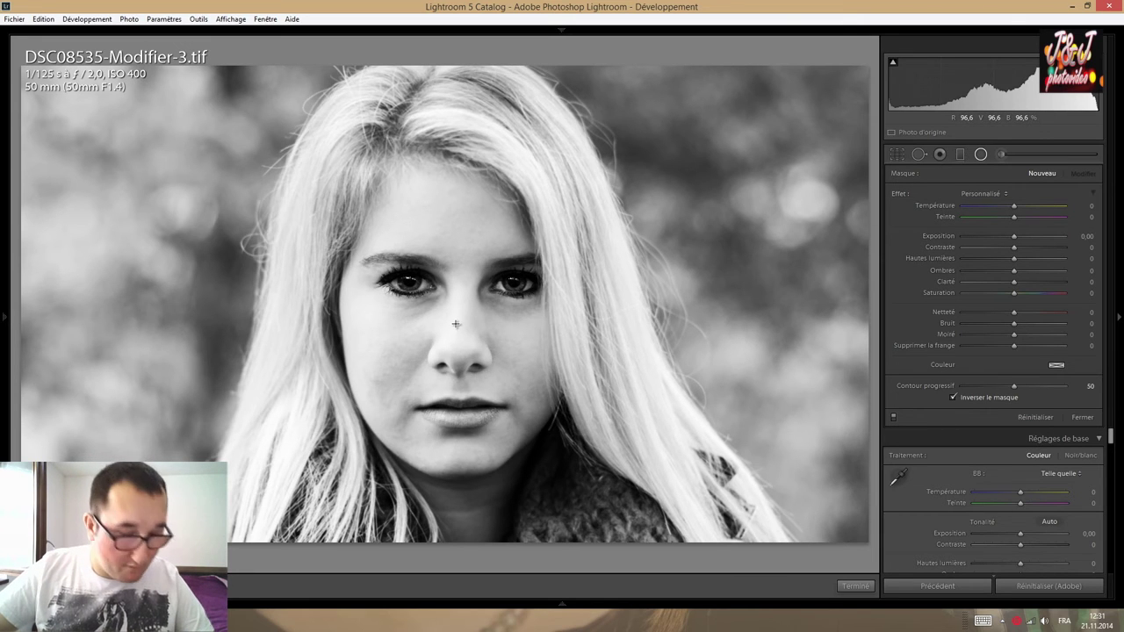
mouse_move(453, 322)
mouse_down()
mouse_move(657, 524)
mouse_move(601, 501)
mouse_up()
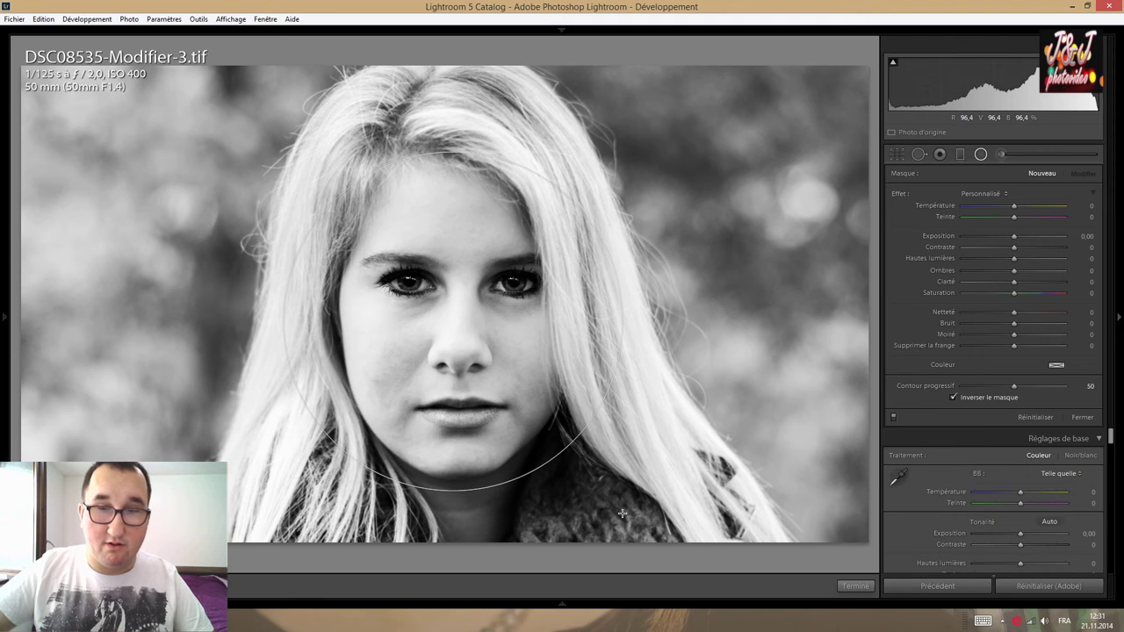
drag(602, 501, 620, 513)
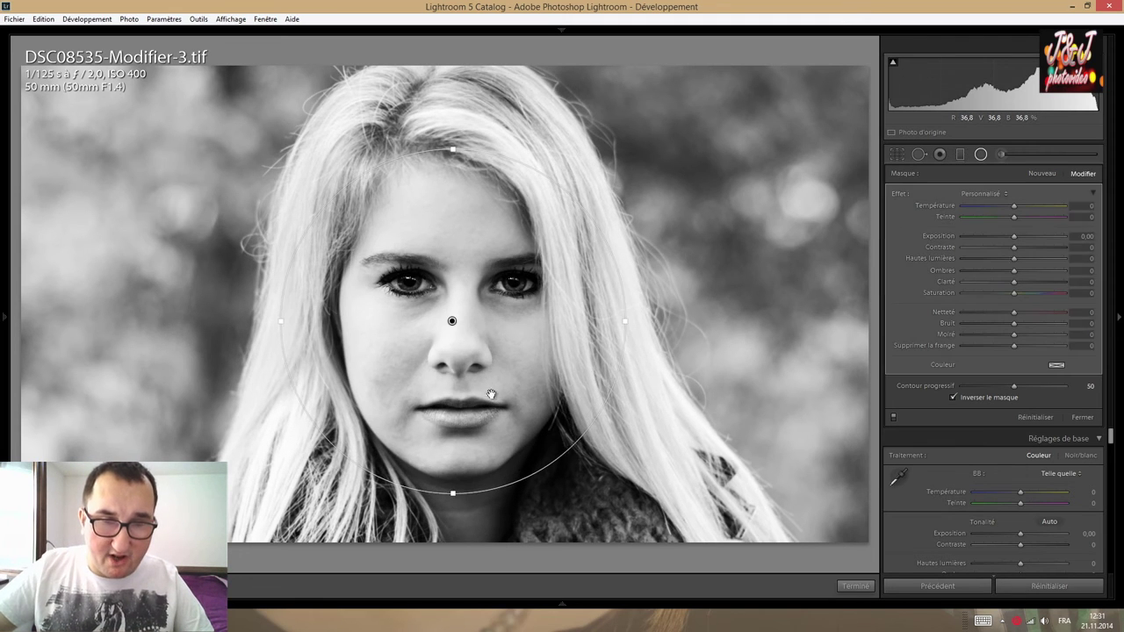
drag(452, 324, 456, 314)
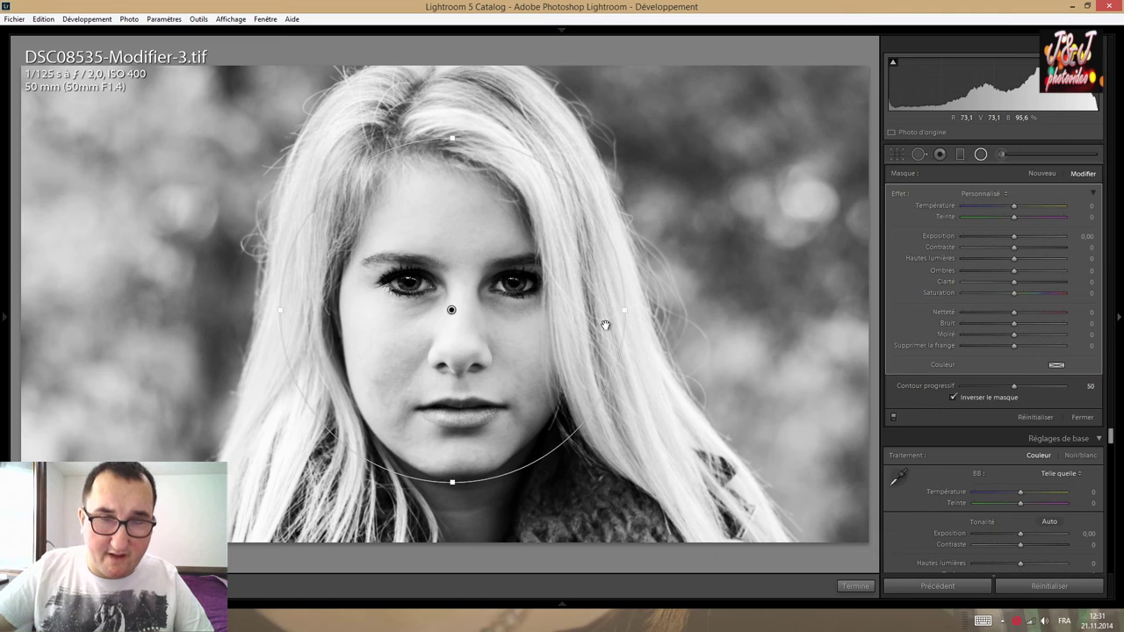
drag(618, 311, 602, 310)
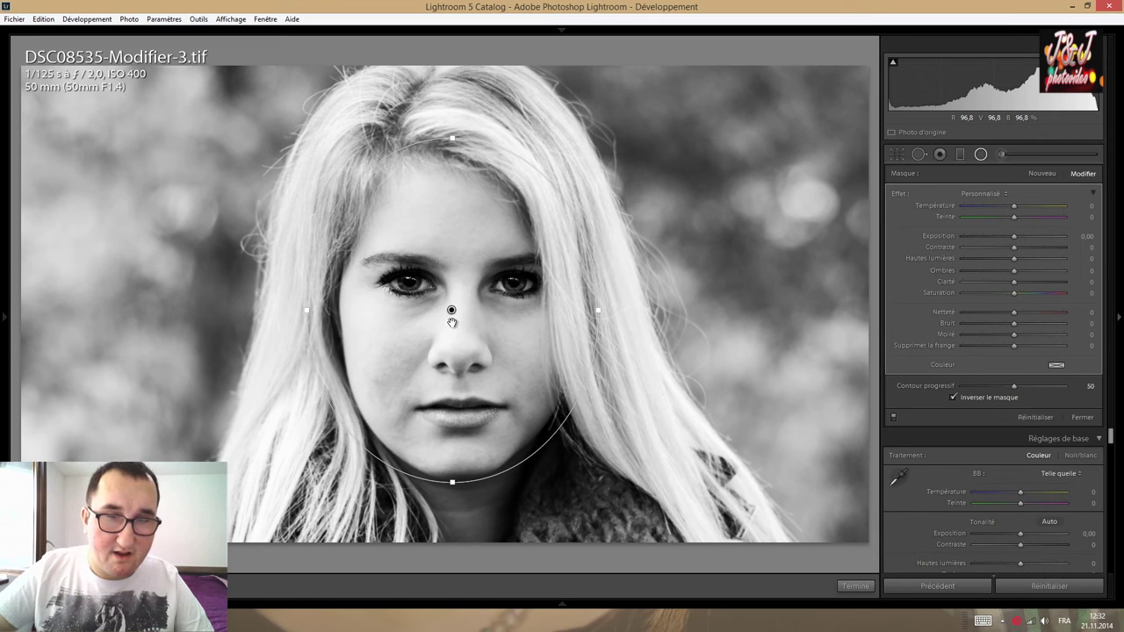
drag(459, 315, 457, 313)
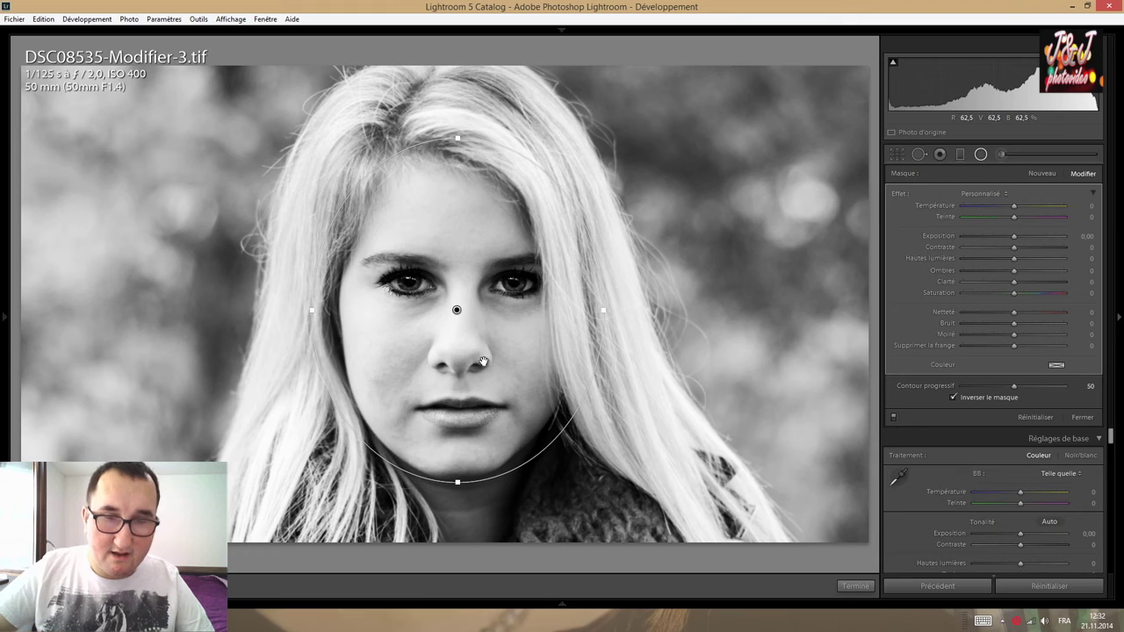
Give the radial filter exposure 0.39, contrast 24 and clarity 11.
key(F10)
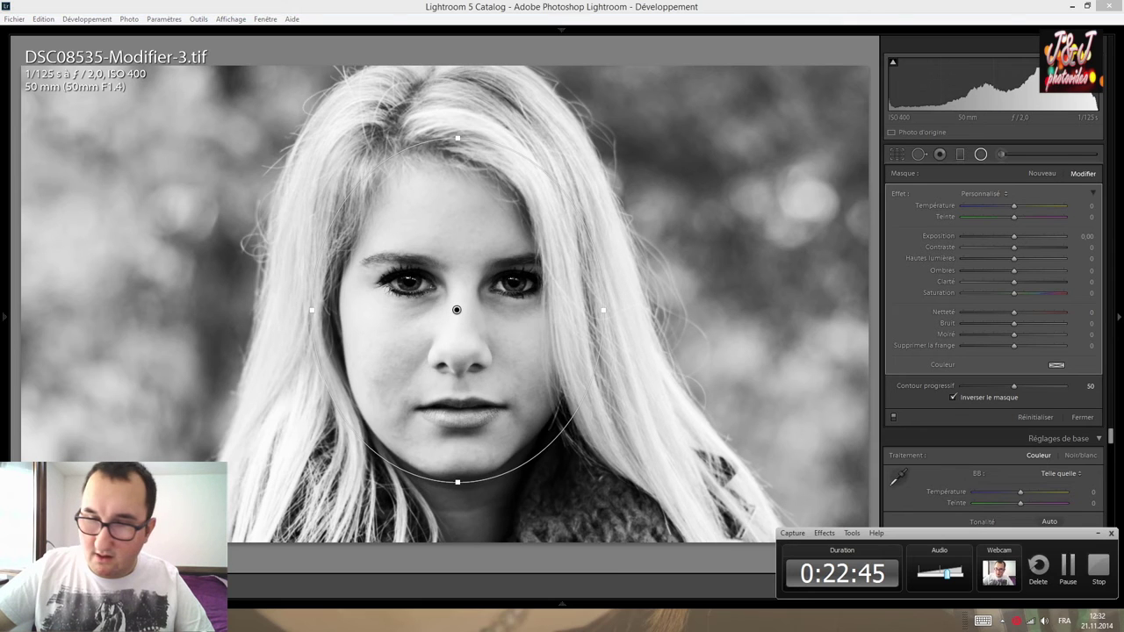
key(F9)
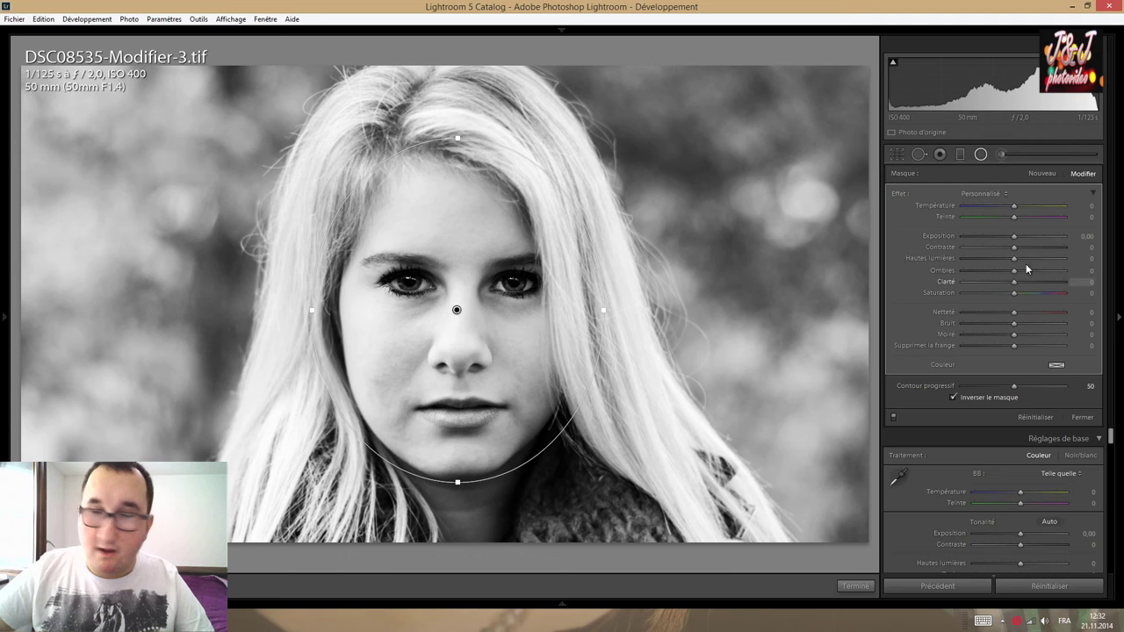
drag(1014, 237, 1017, 241)
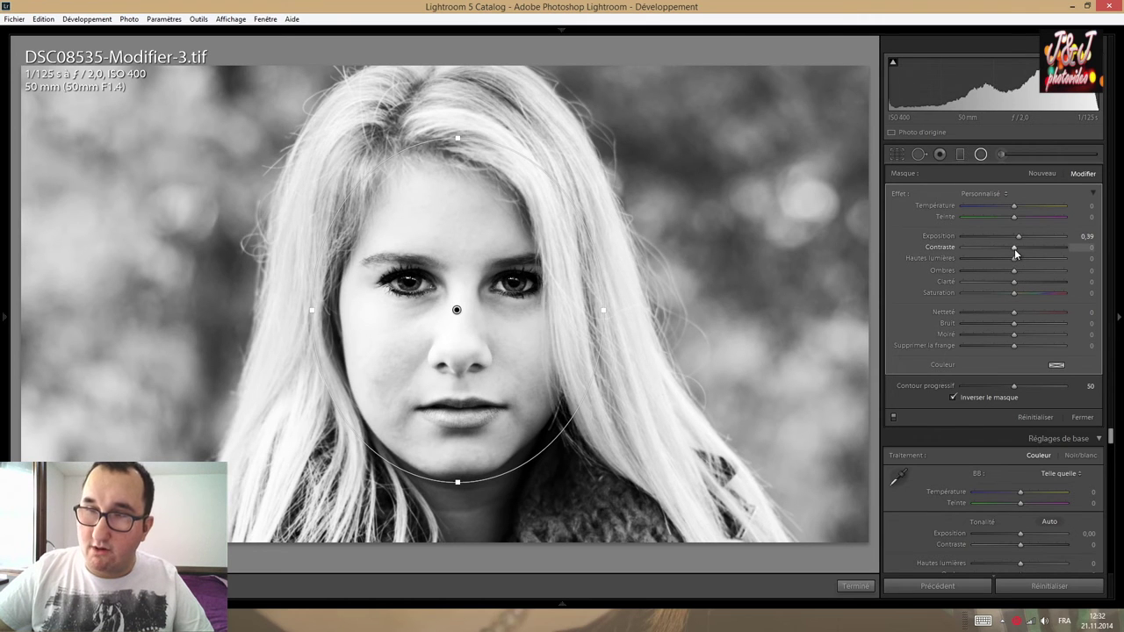
drag(1014, 249, 1025, 249)
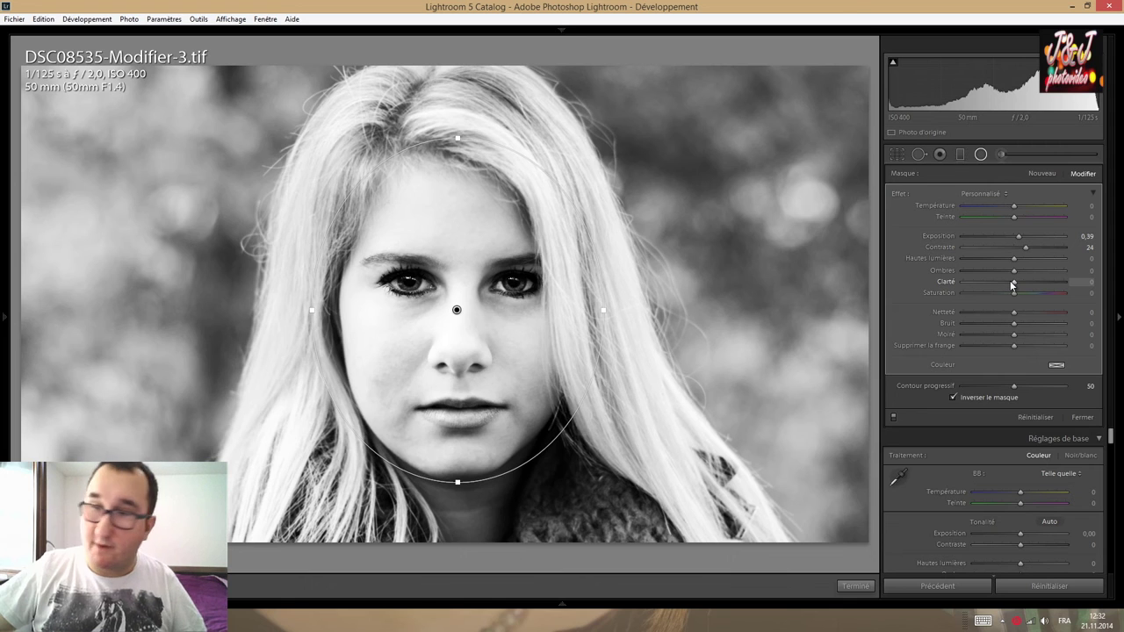
drag(1020, 284, 1020, 285)
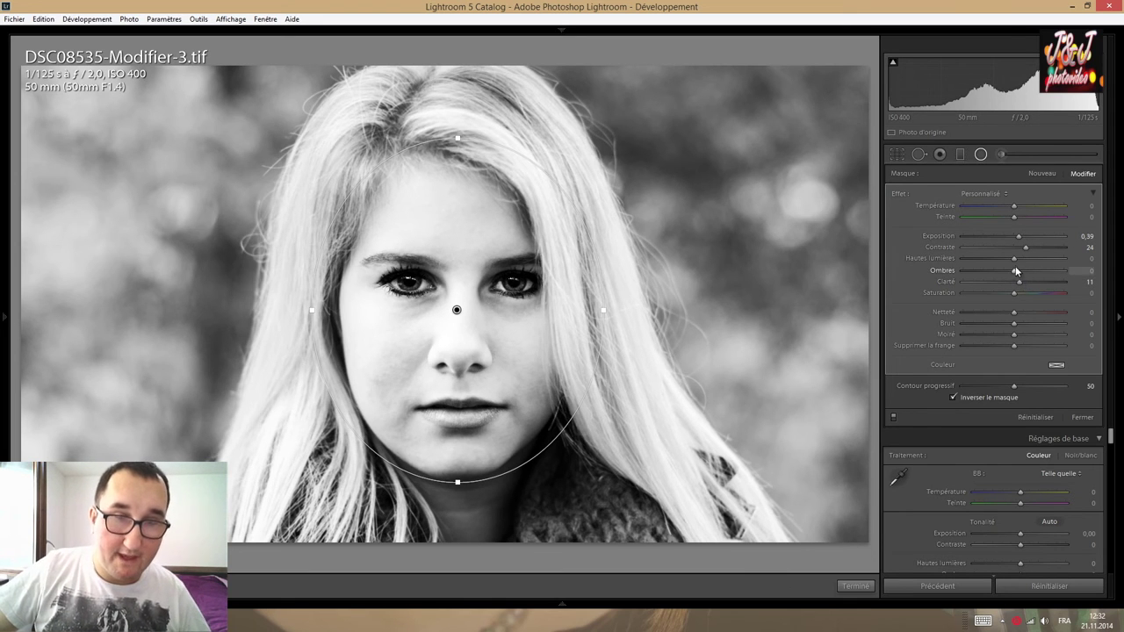
Draw a second, taller radial filter extending over the head.
click(982, 154)
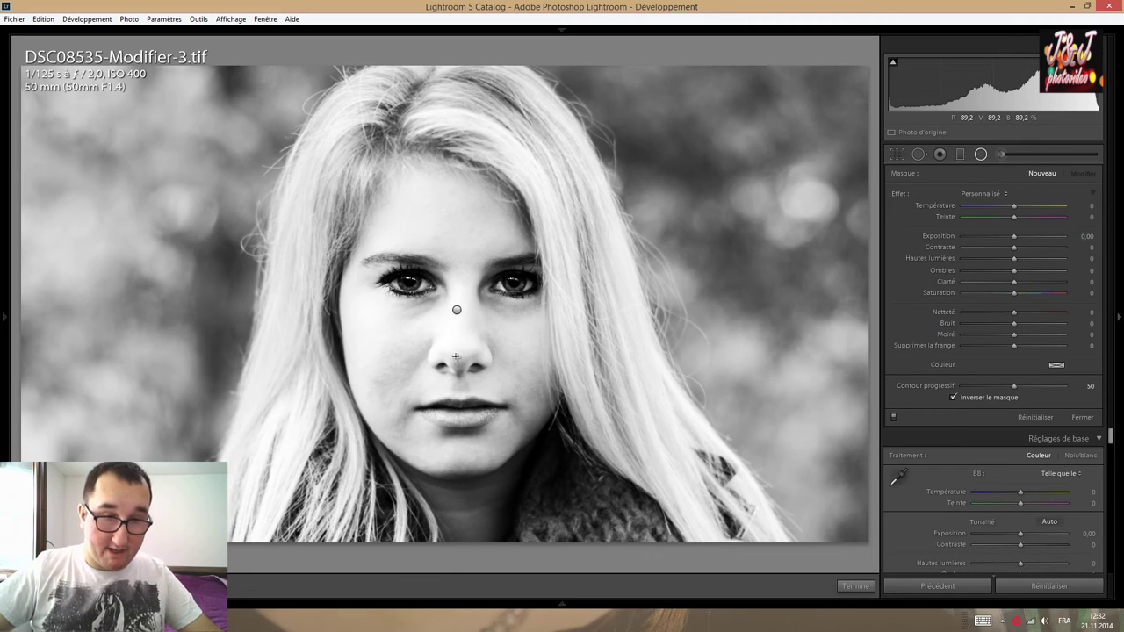
drag(462, 346, 645, 568)
drag(440, 116, 439, 71)
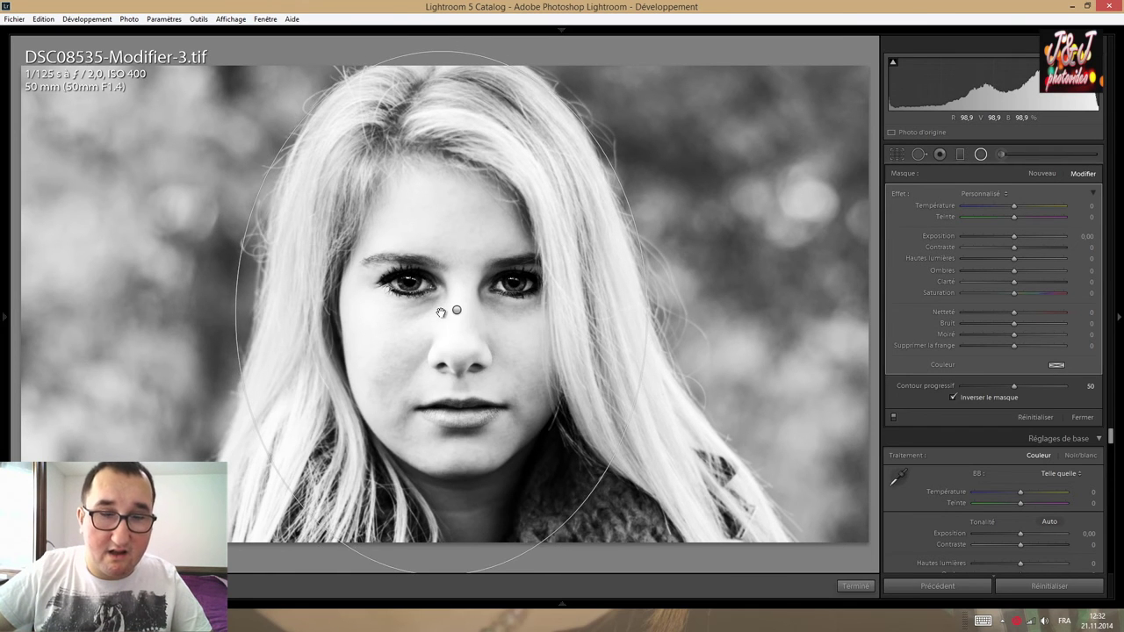
click(440, 313)
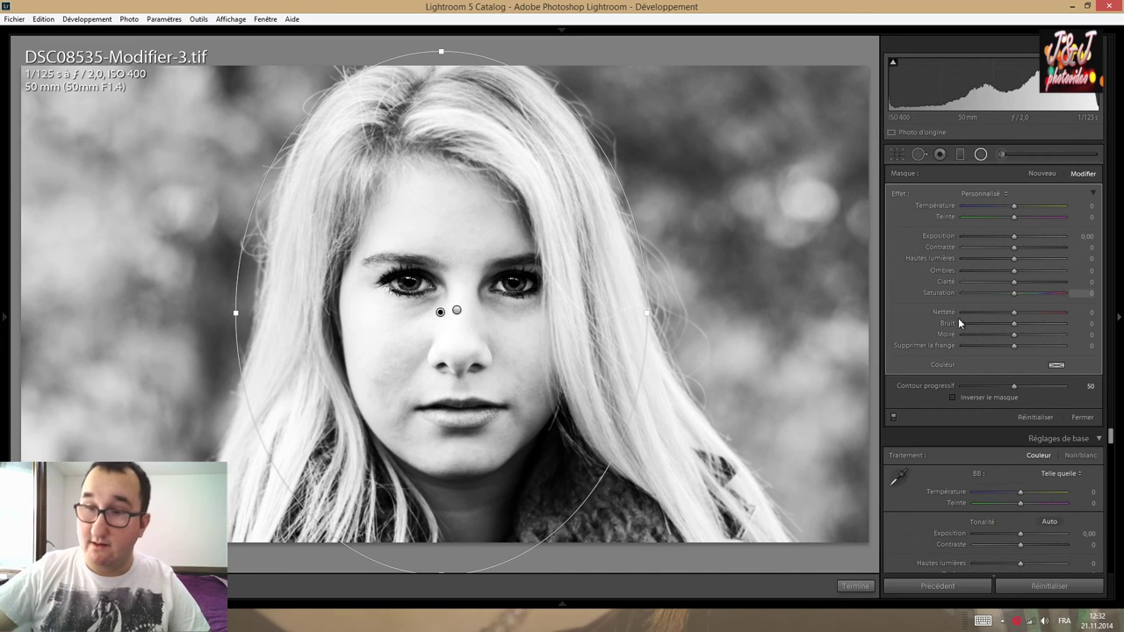
Uncheck Inverser le masque, widen the filter into a circle, darkening to exposure -1.69, contrast 35.
click(974, 398)
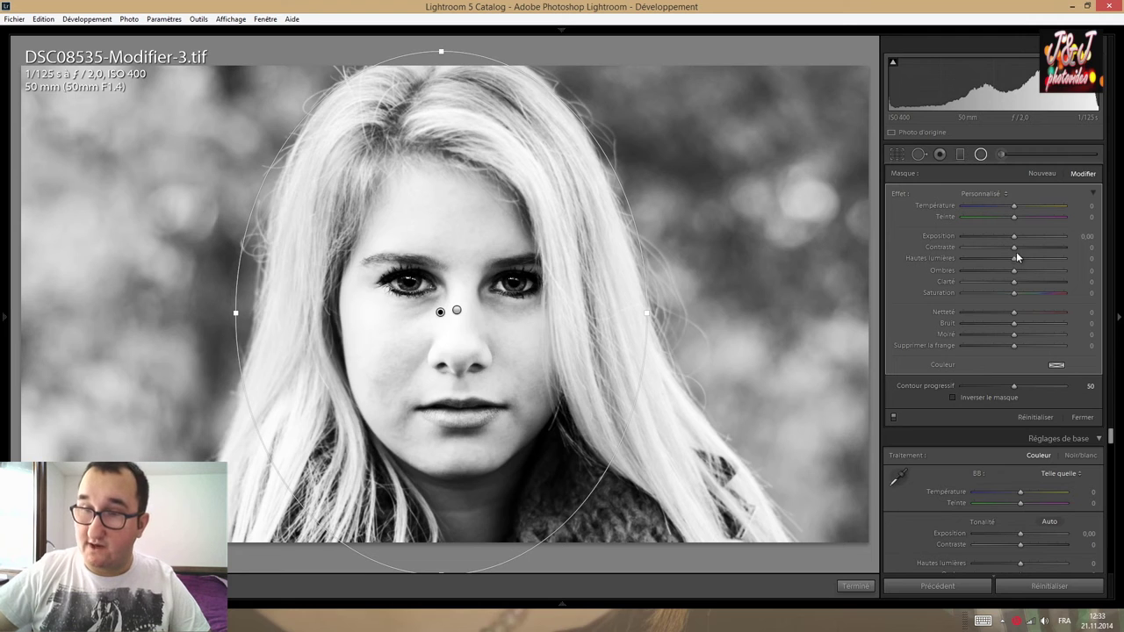
click(956, 397)
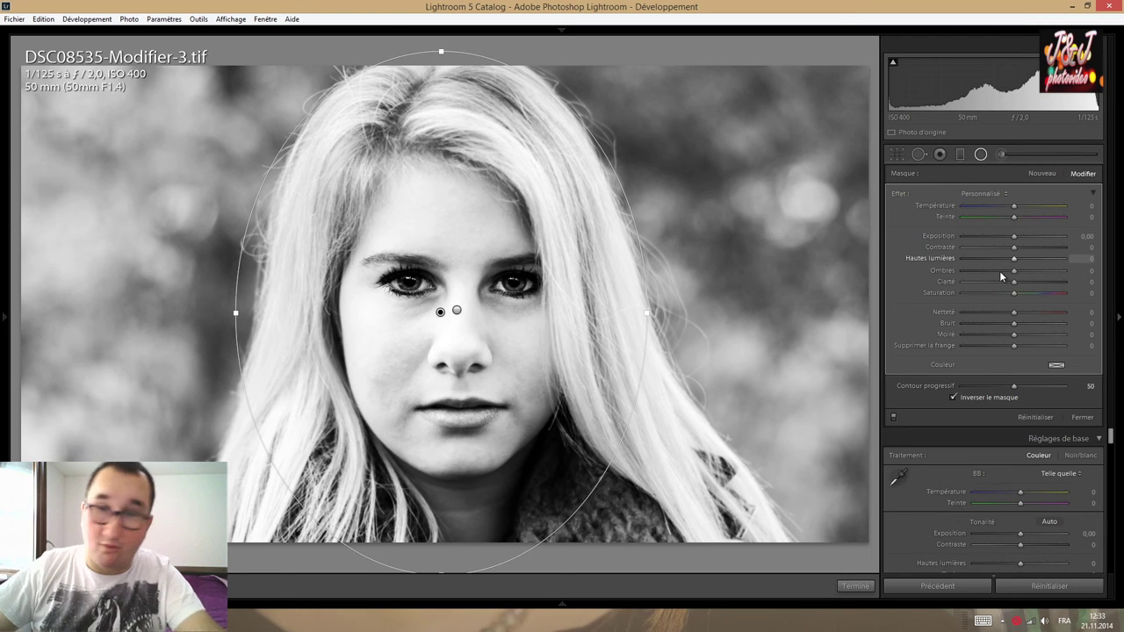
drag(1016, 238, 1007, 237)
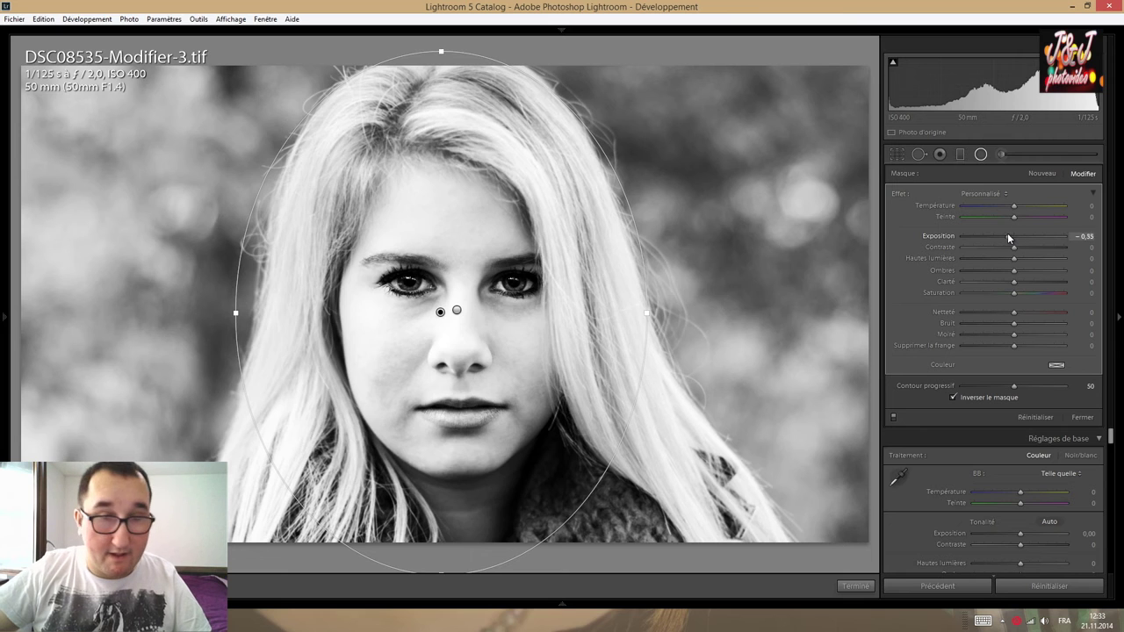
click(980, 401)
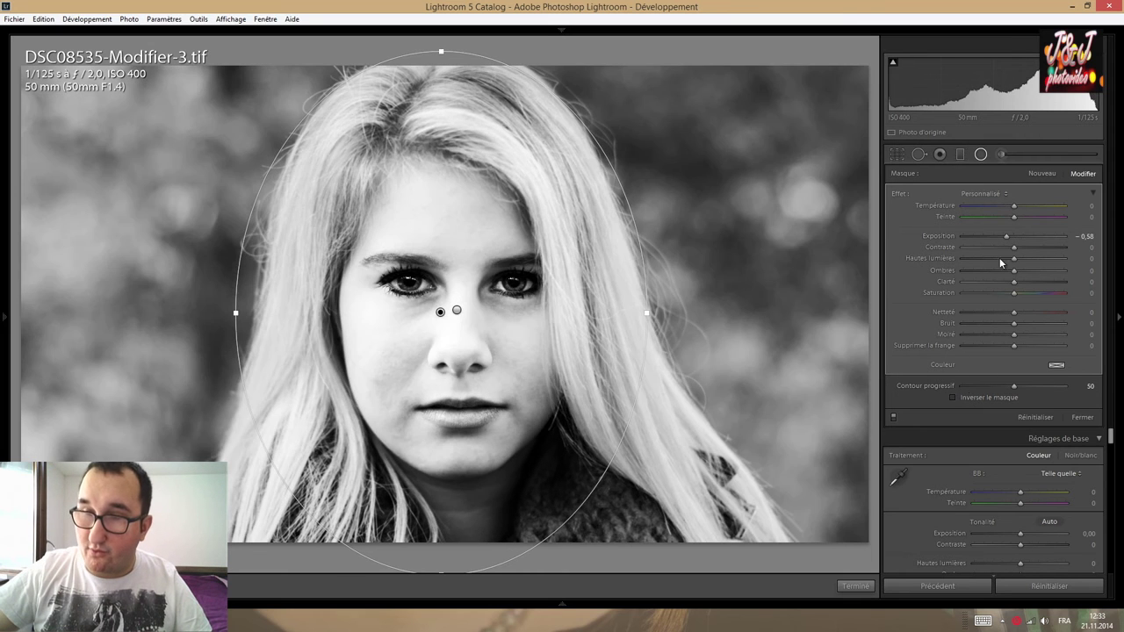
drag(1005, 234, 999, 236)
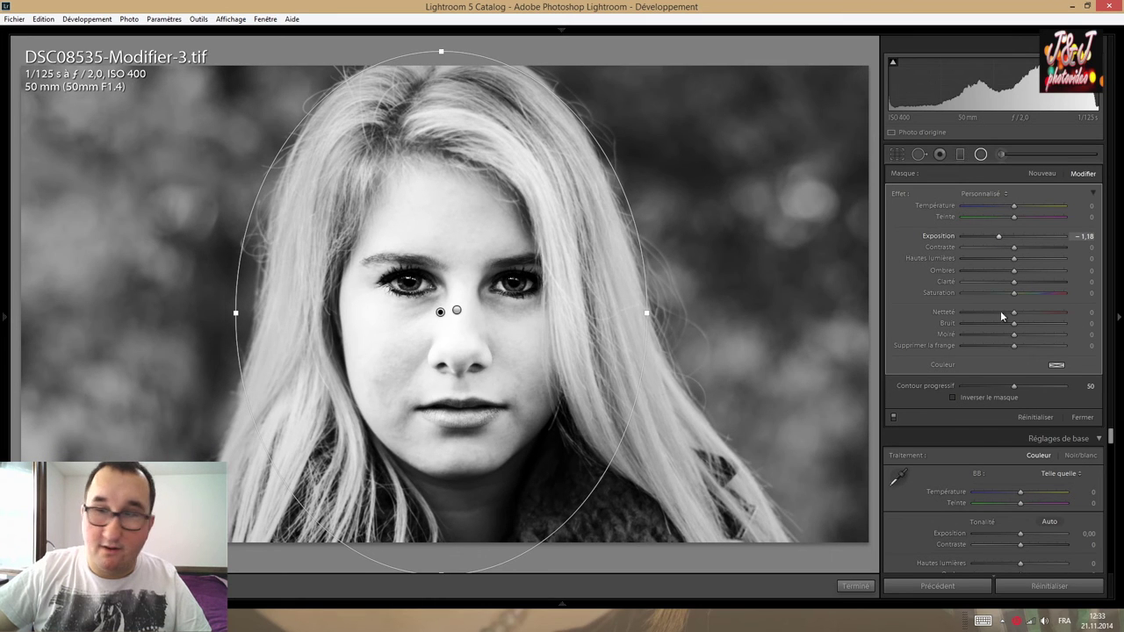
drag(647, 315, 690, 313)
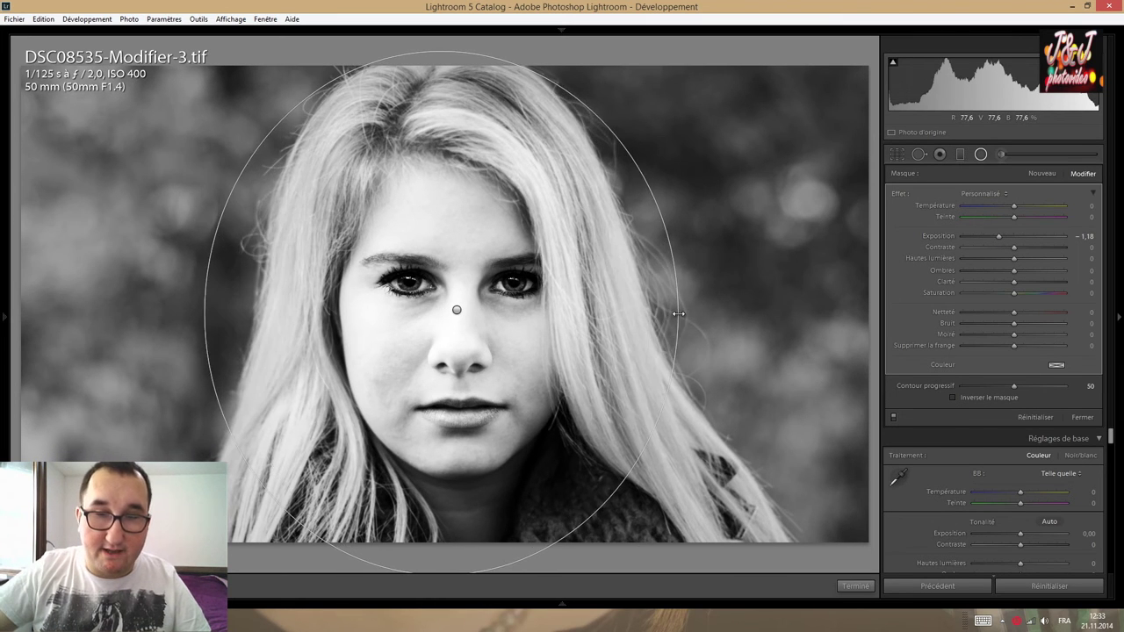
mouse_move(999, 235)
mouse_down()
mouse_move(989, 234)
mouse_move(1034, 248)
mouse_up()
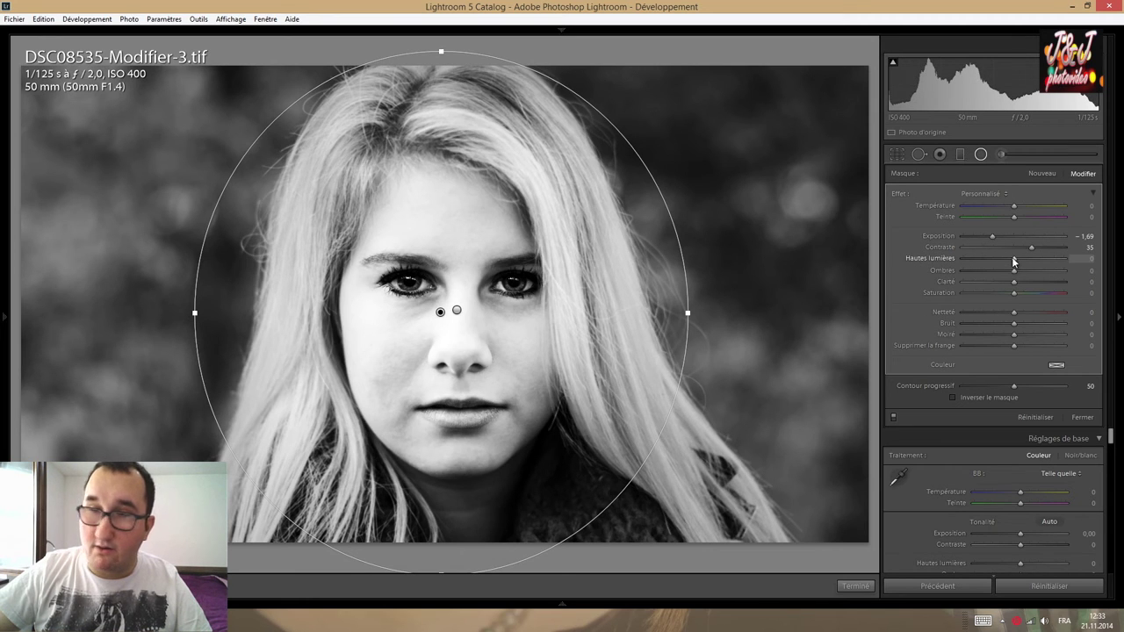
Set the background filter's highlights to 5, shadows to -9 and clarity to 21.
drag(1014, 261, 1016, 261)
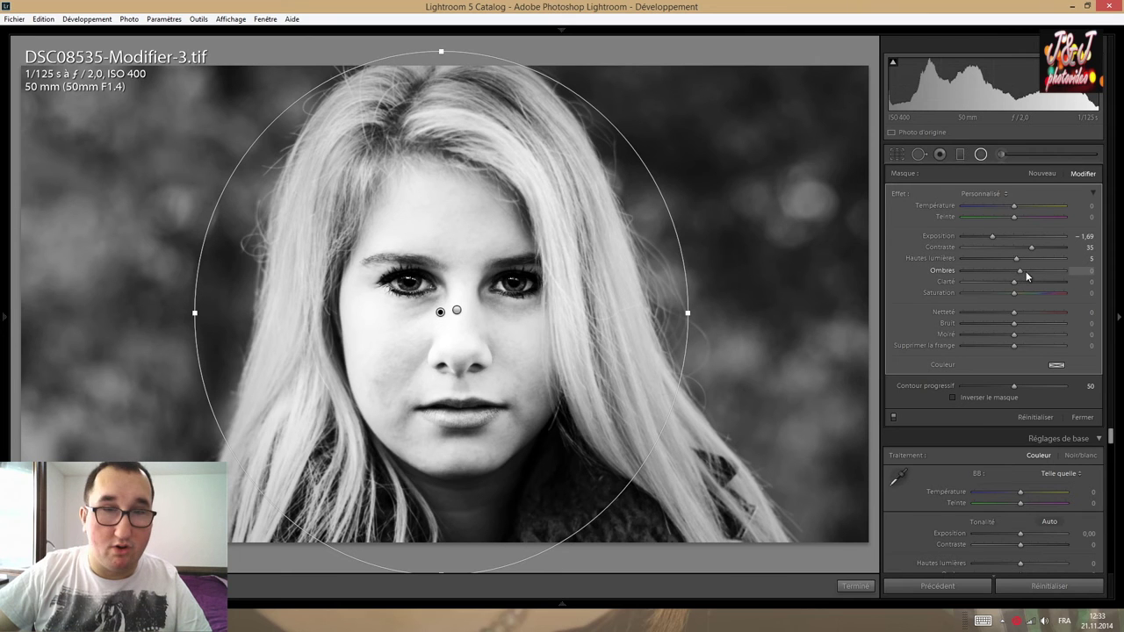
drag(1026, 272, 1013, 275)
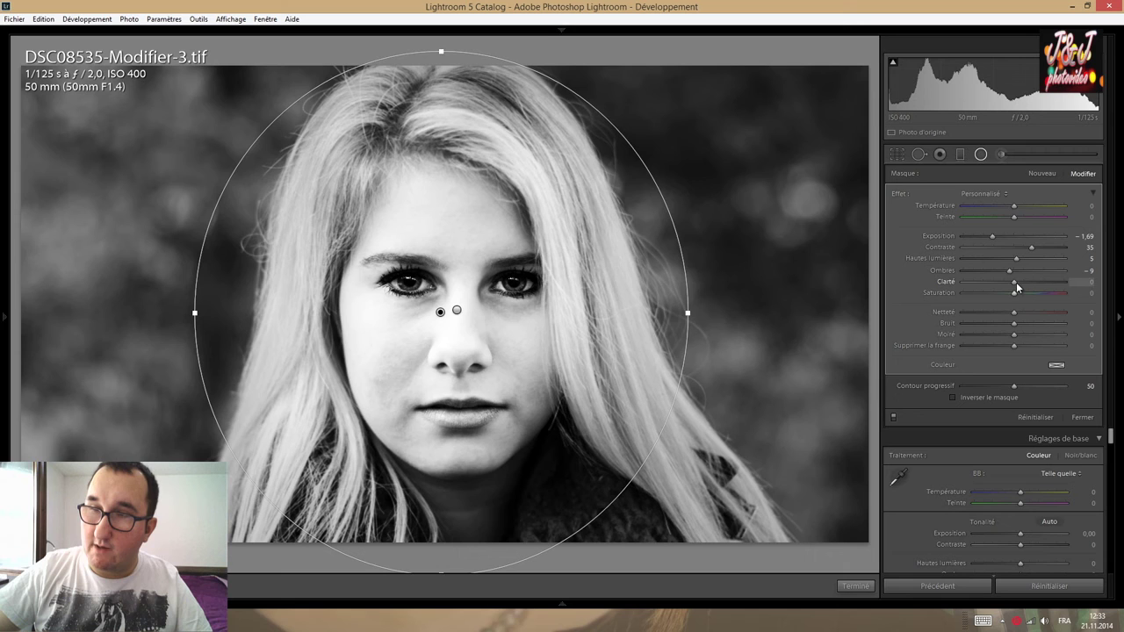
click(1027, 282)
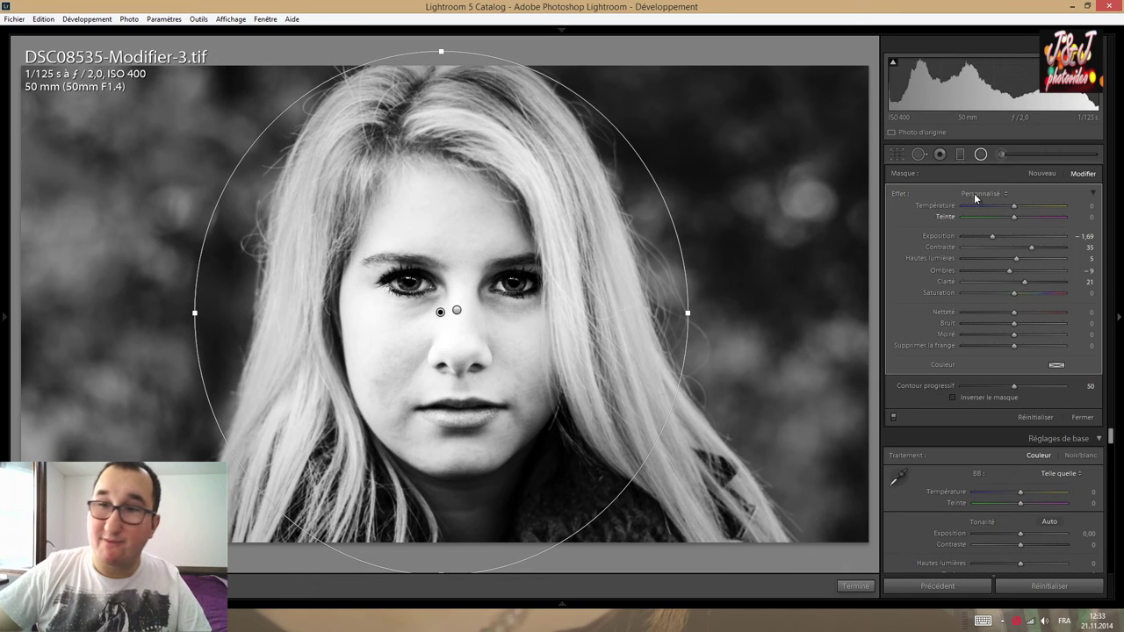
click(980, 155)
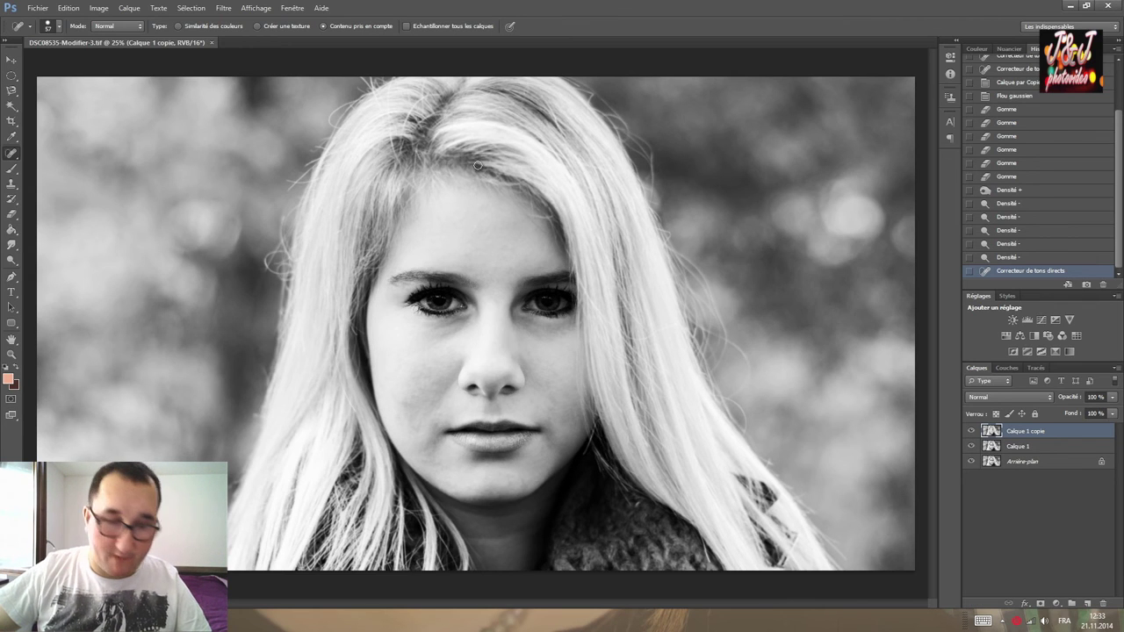
Erase the area beside the face on Calque 1 copie with a 500 px Eraser.
key(e)
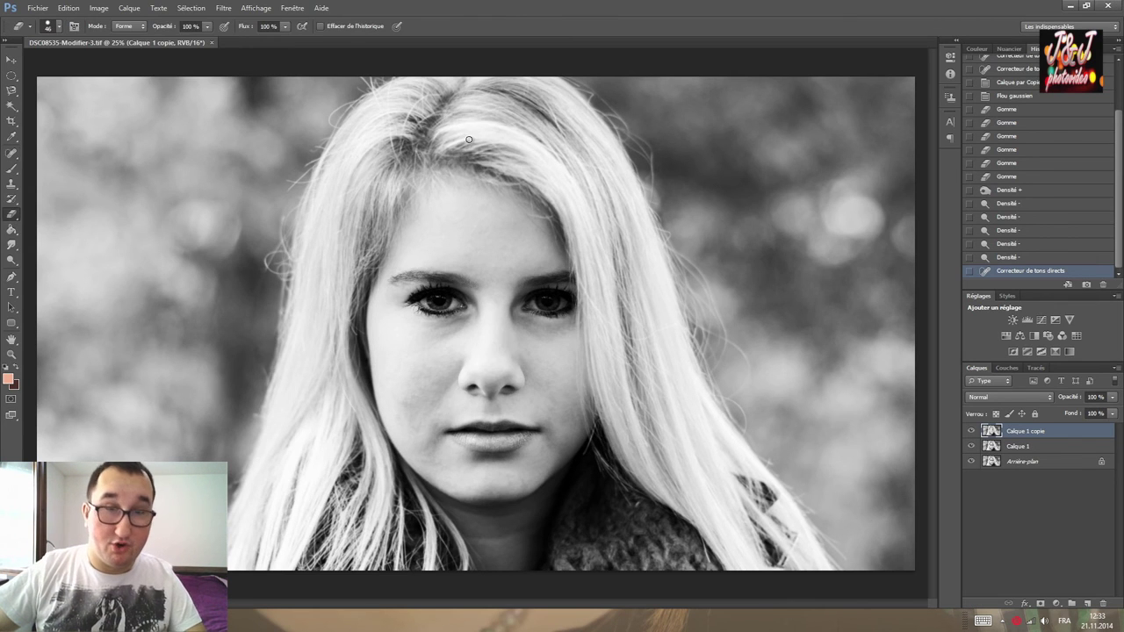
drag(486, 131, 496, 127)
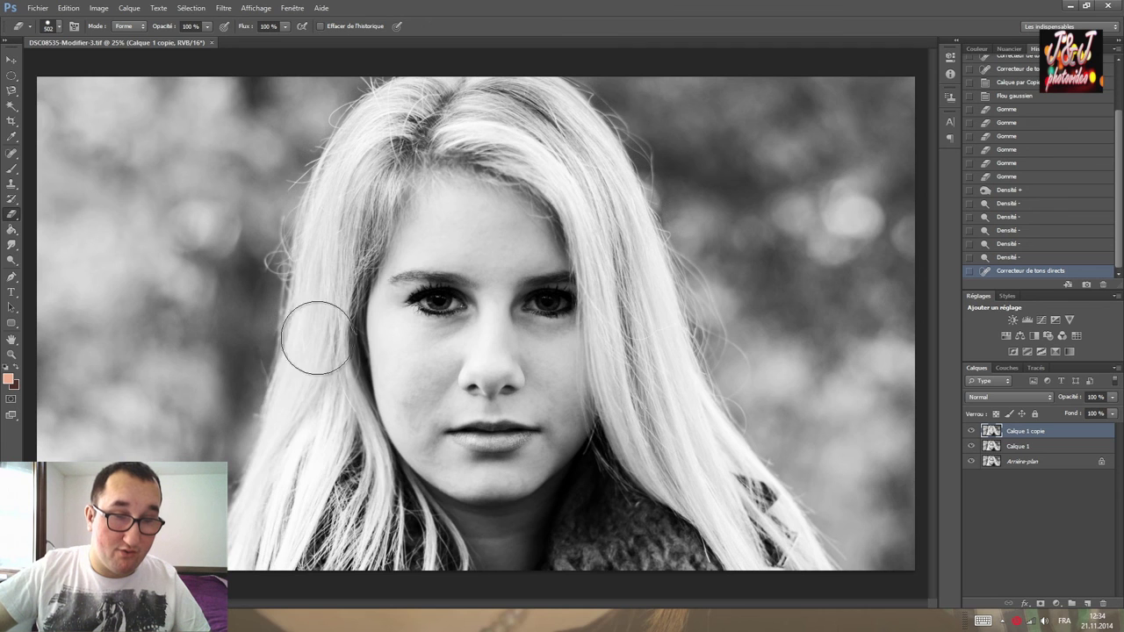
drag(724, 513, 534, 274)
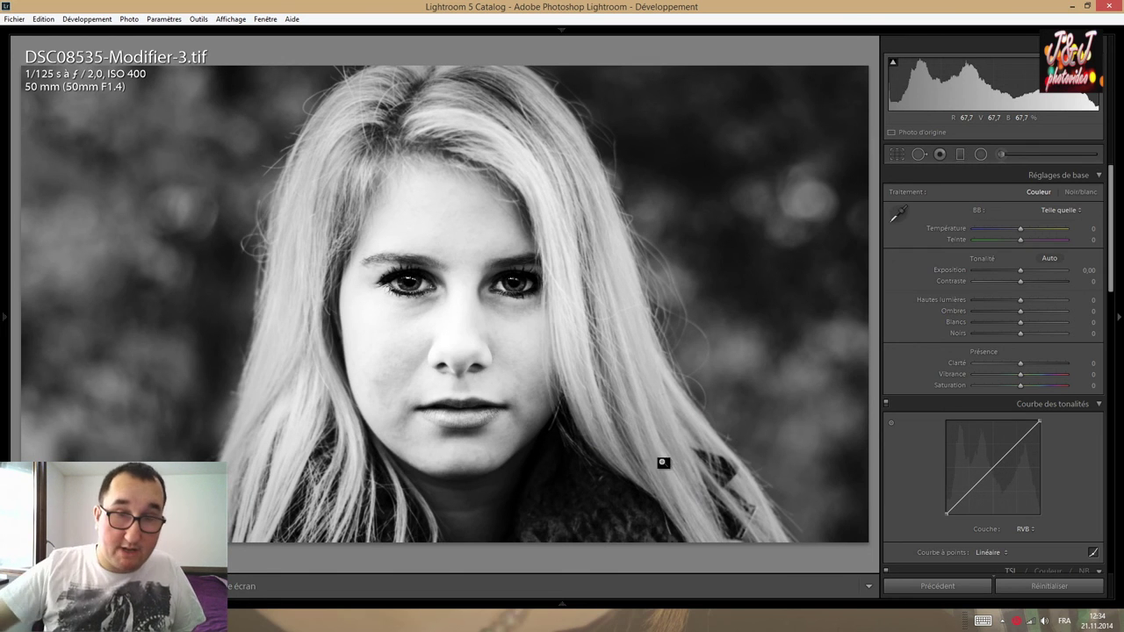
Set the Effets panel's post-crop vignette Amount to -8.
scroll(940, 412, down, 5)
scroll(950, 404, down, 3)
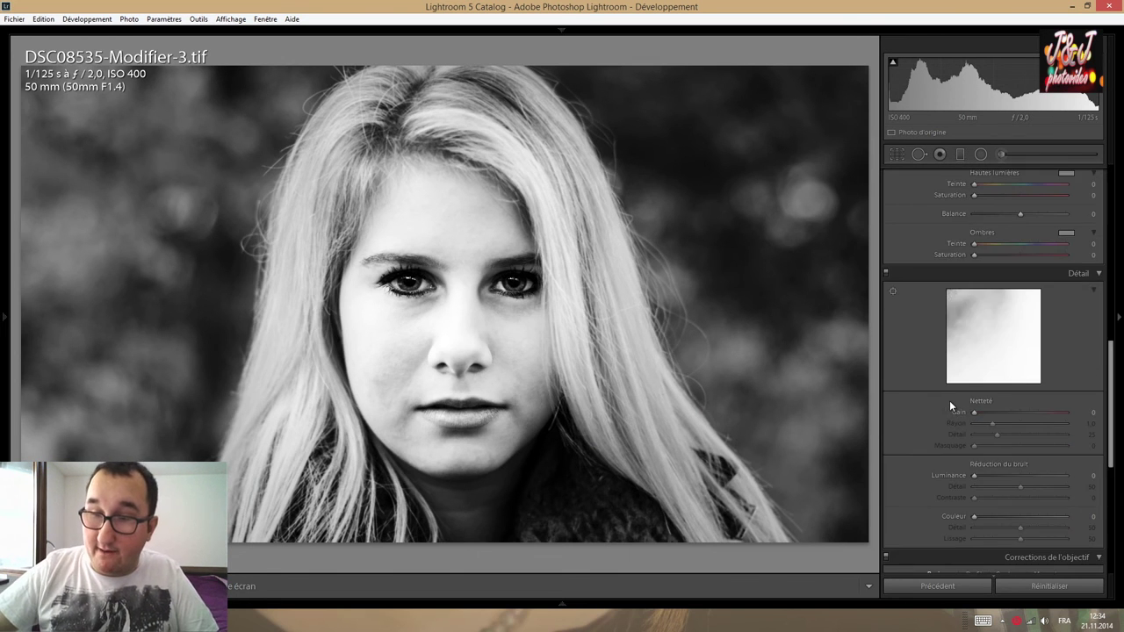
scroll(947, 402, down, 2)
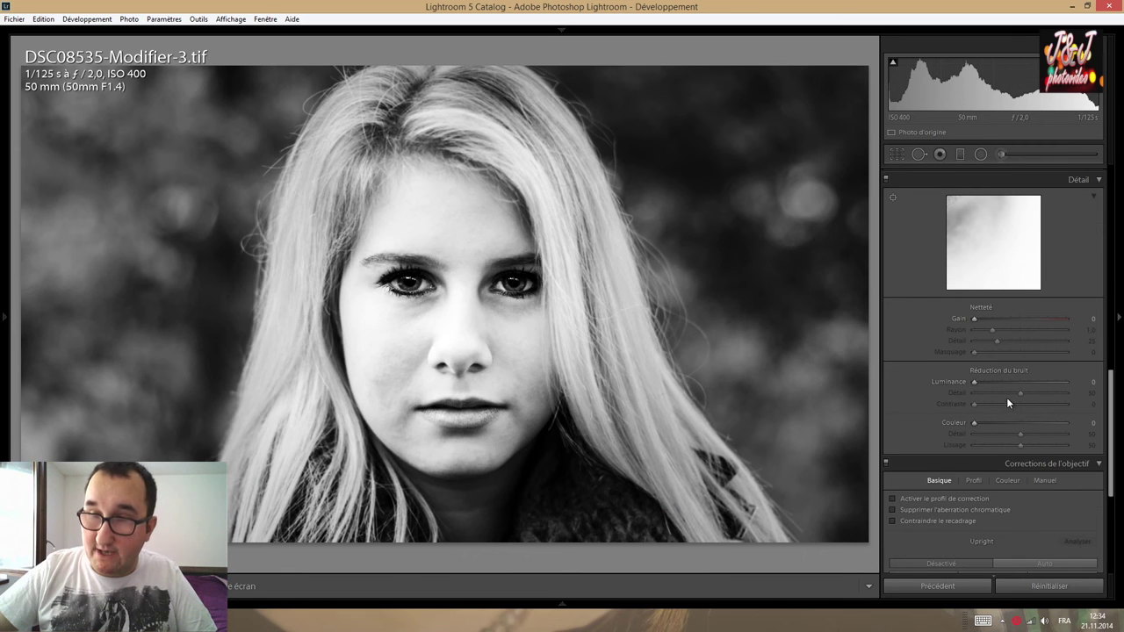
scroll(1001, 393, down, 2)
scroll(1000, 394, down, 2)
scroll(1010, 413, down, 1)
drag(1021, 444, 1017, 446)
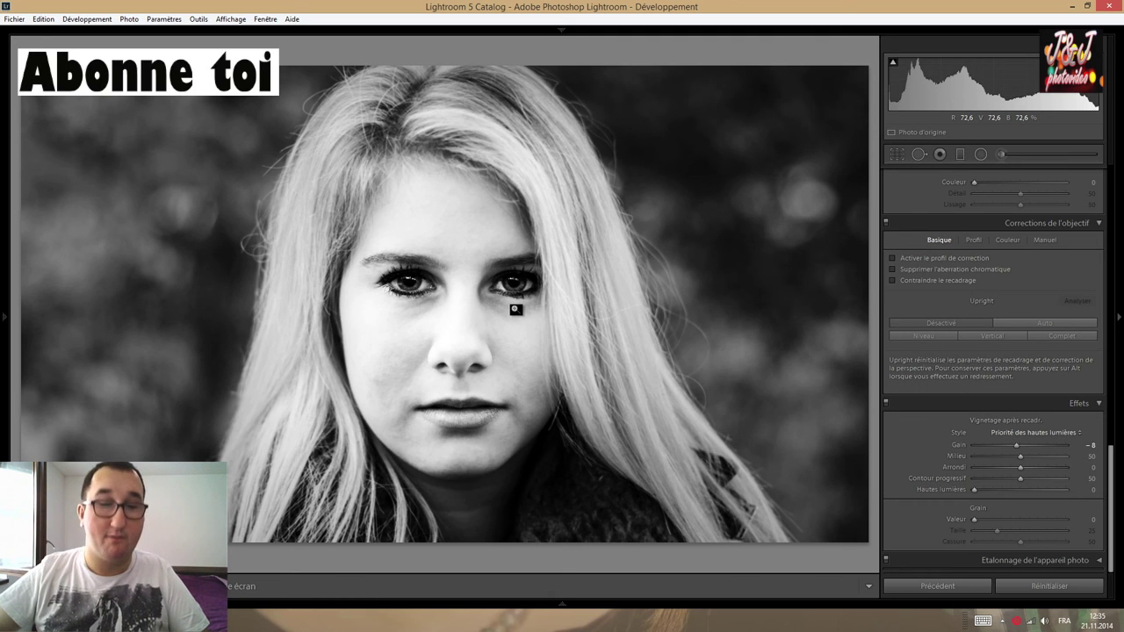
key(i)
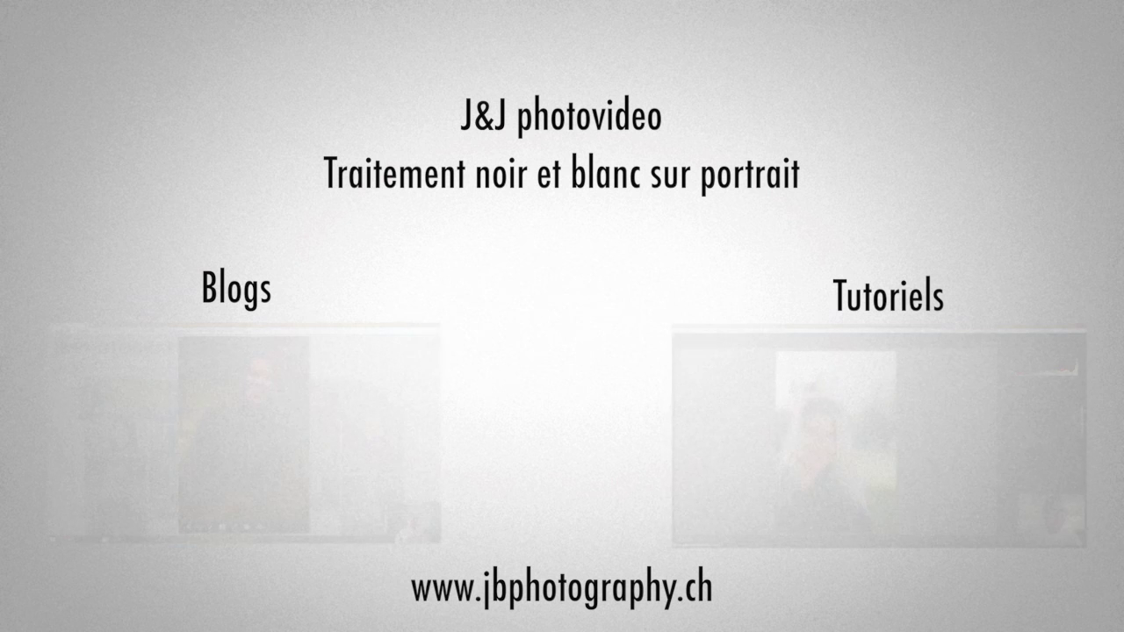